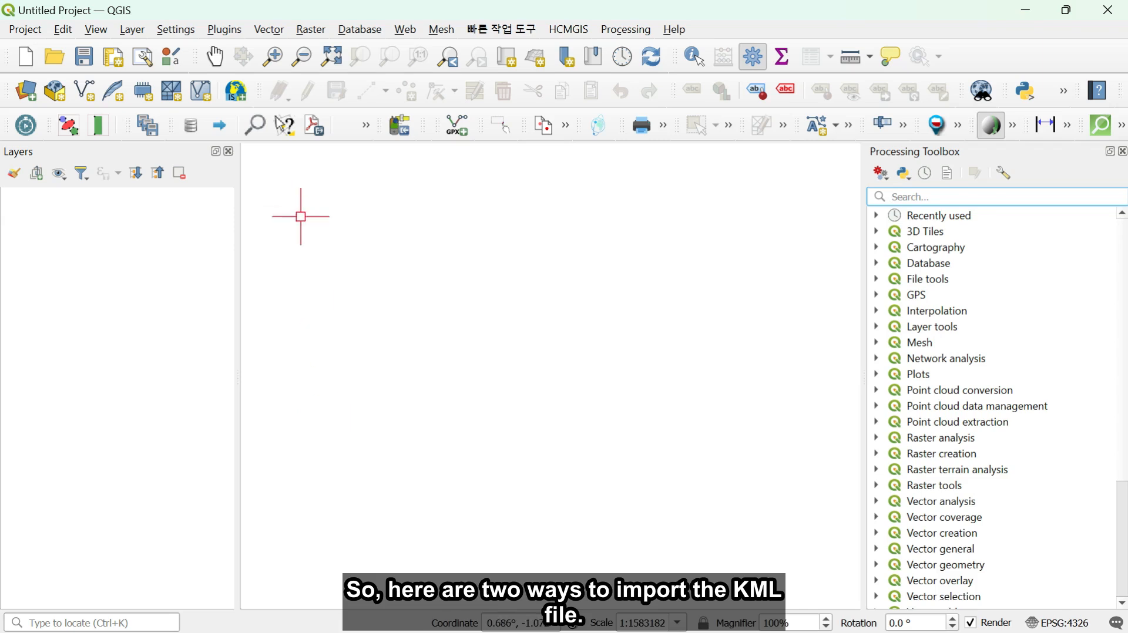
click(130, 30)
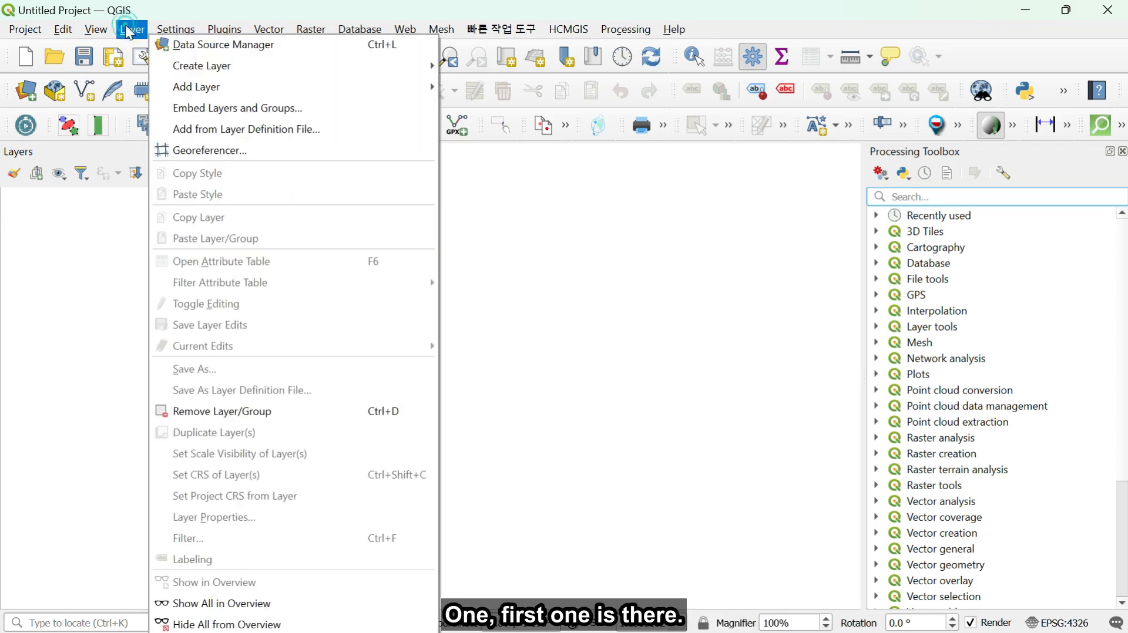
mouse_move(225, 89)
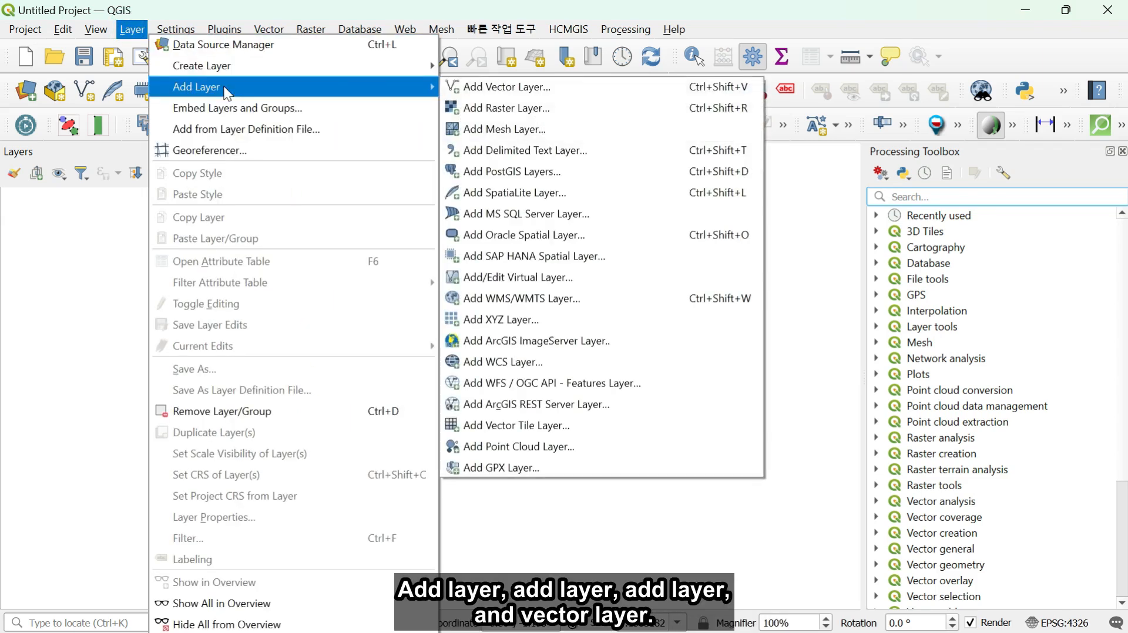
click(490, 89)
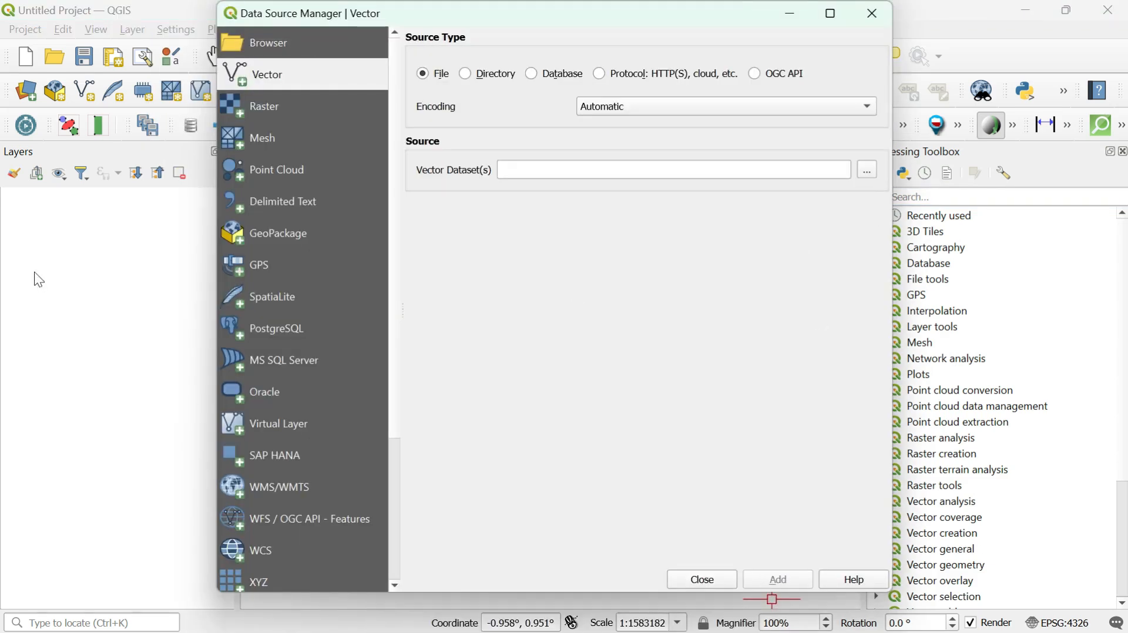
click(872, 13)
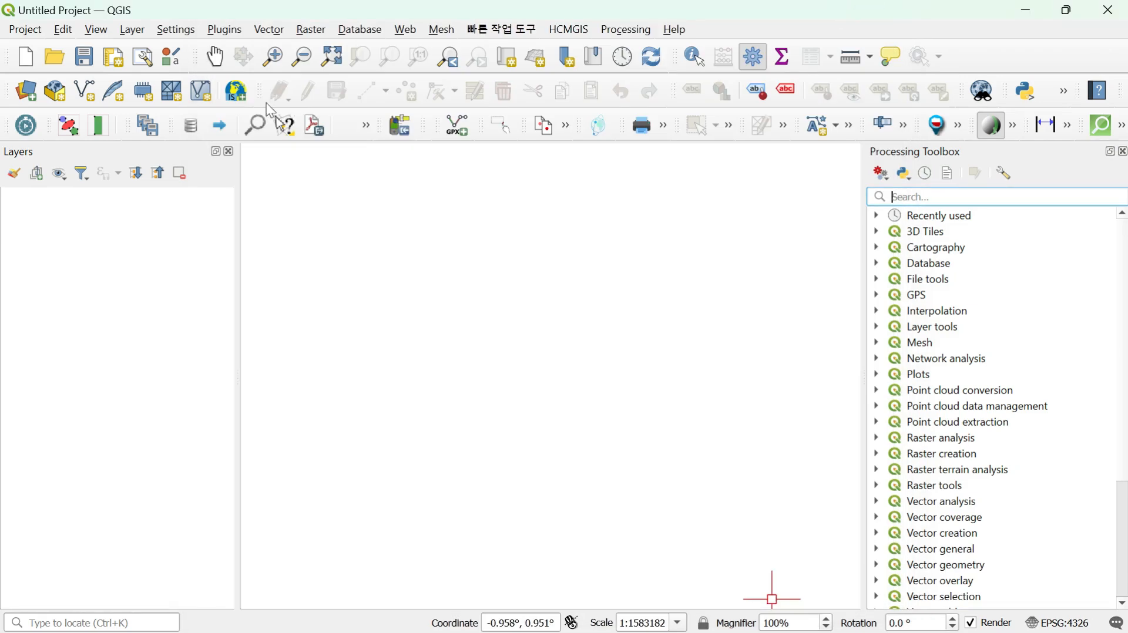
Locate the KML Tools import command and search the plugin repository for "kml"
click(274, 31)
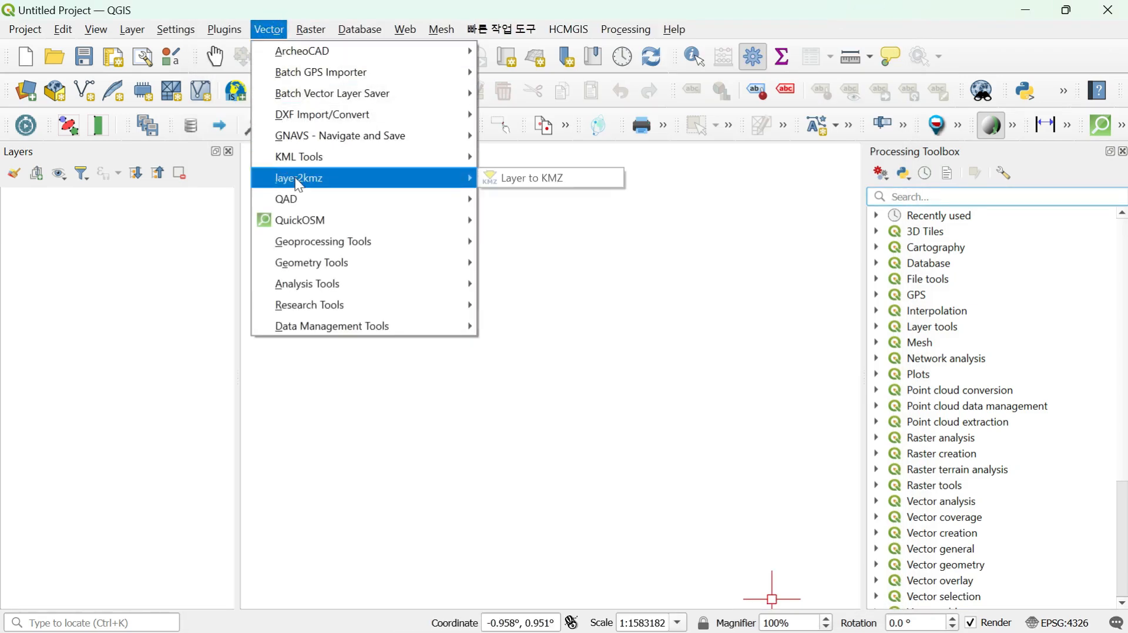
mouse_move(309, 162)
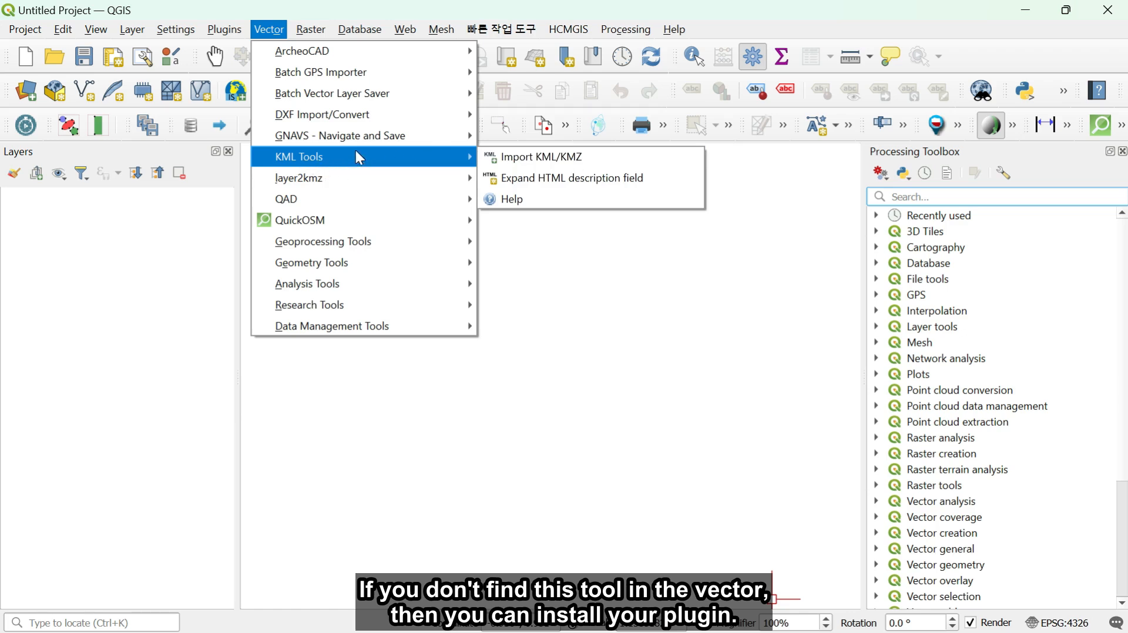
click(222, 34)
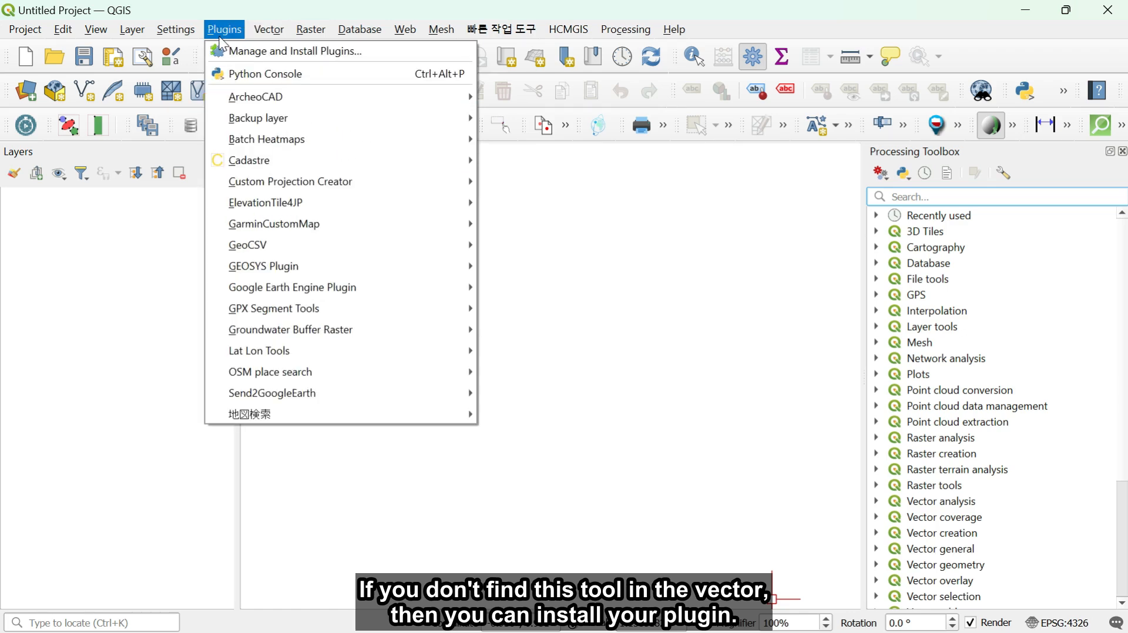
click(246, 55)
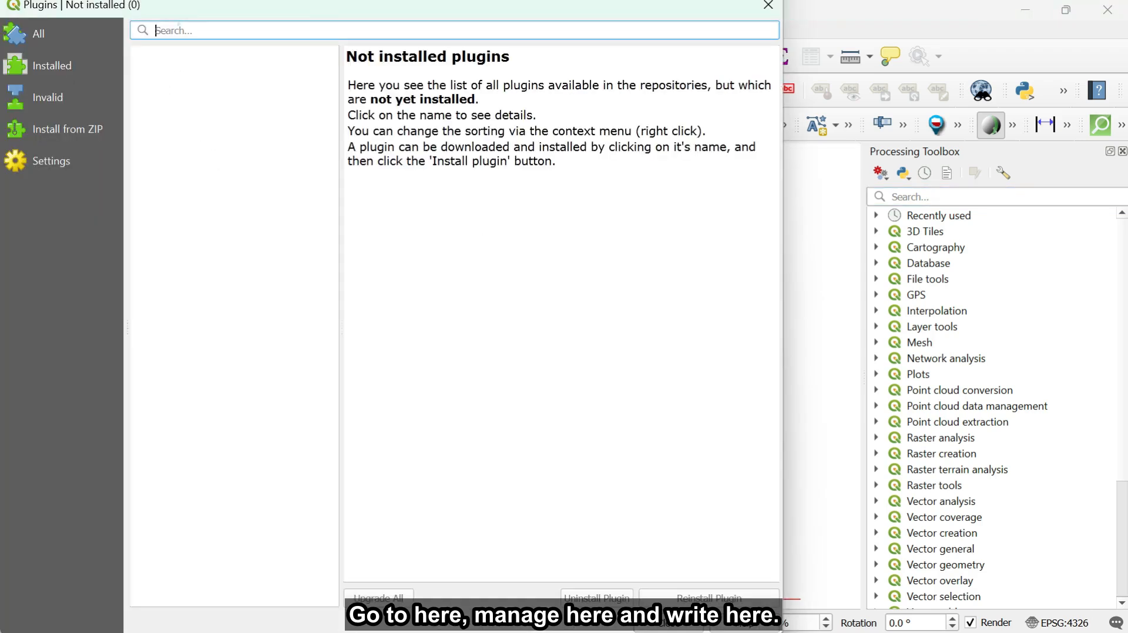
text(kml)
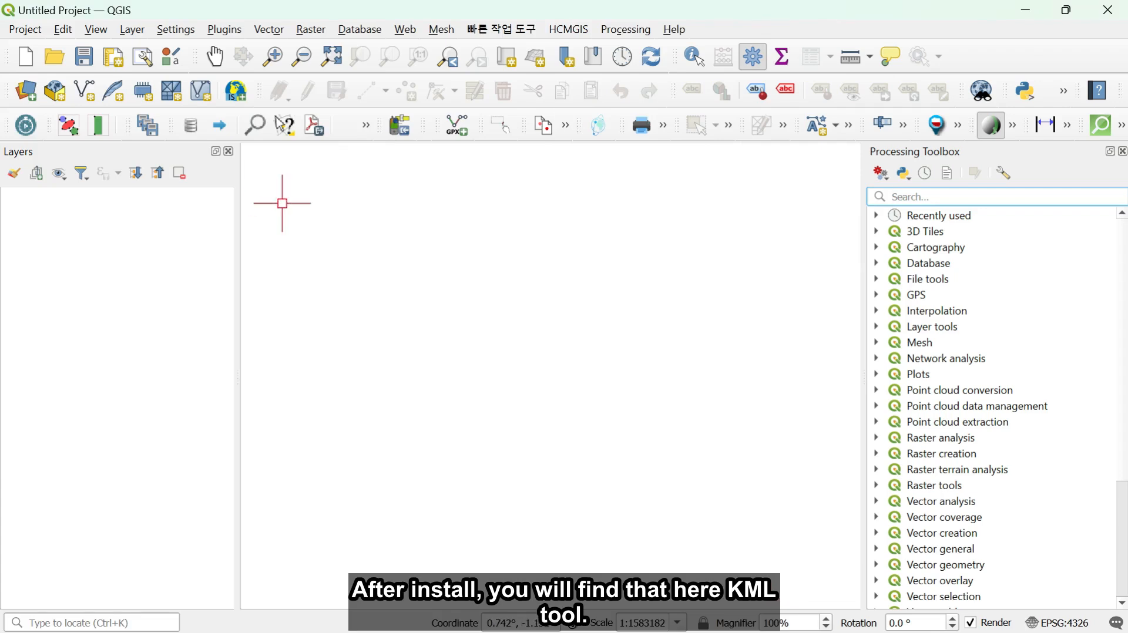
Import Model-1.kml from the Documents folder with KML Tools, creating temporary layers for its outputs
click(269, 30)
mouse_move(311, 162)
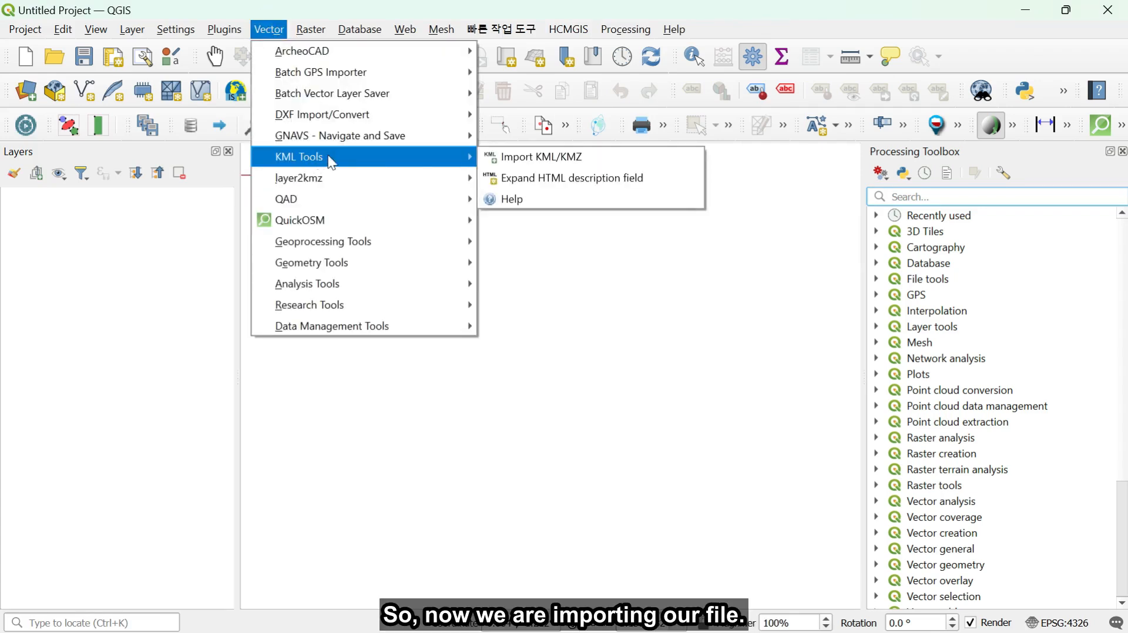
click(553, 168)
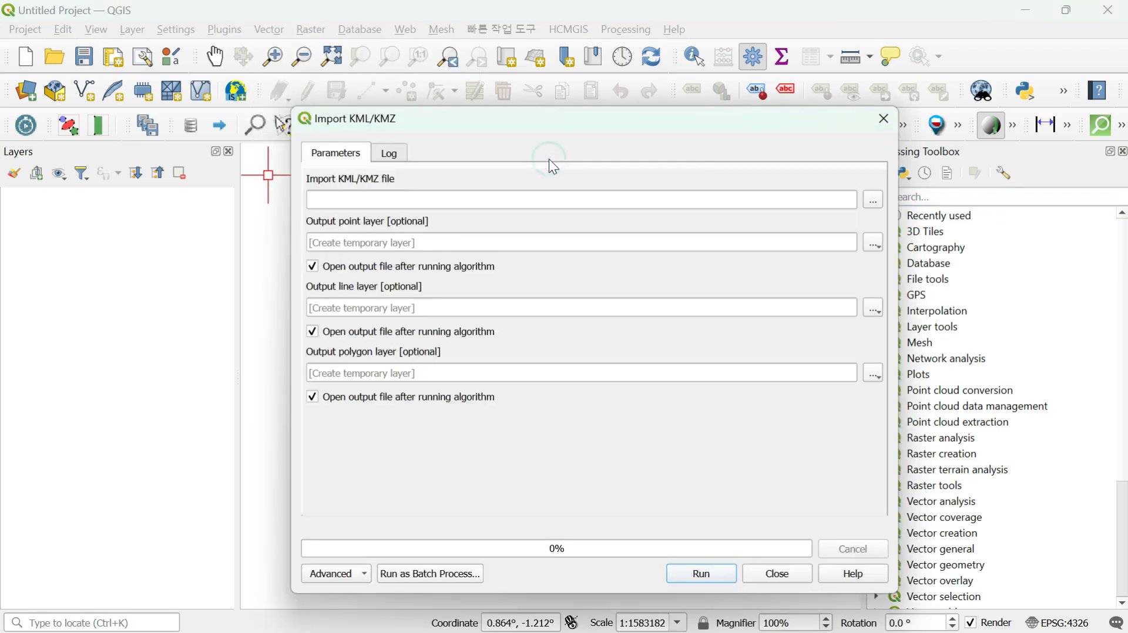
click(874, 202)
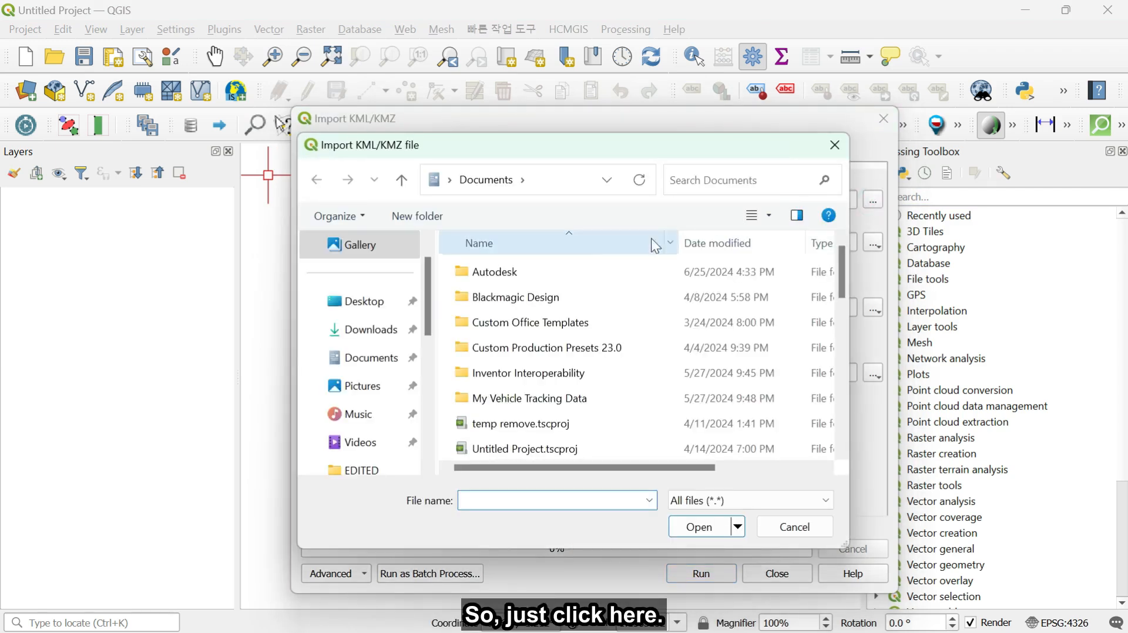
scroll(575, 283, down, 2)
scroll(571, 281, down, 2)
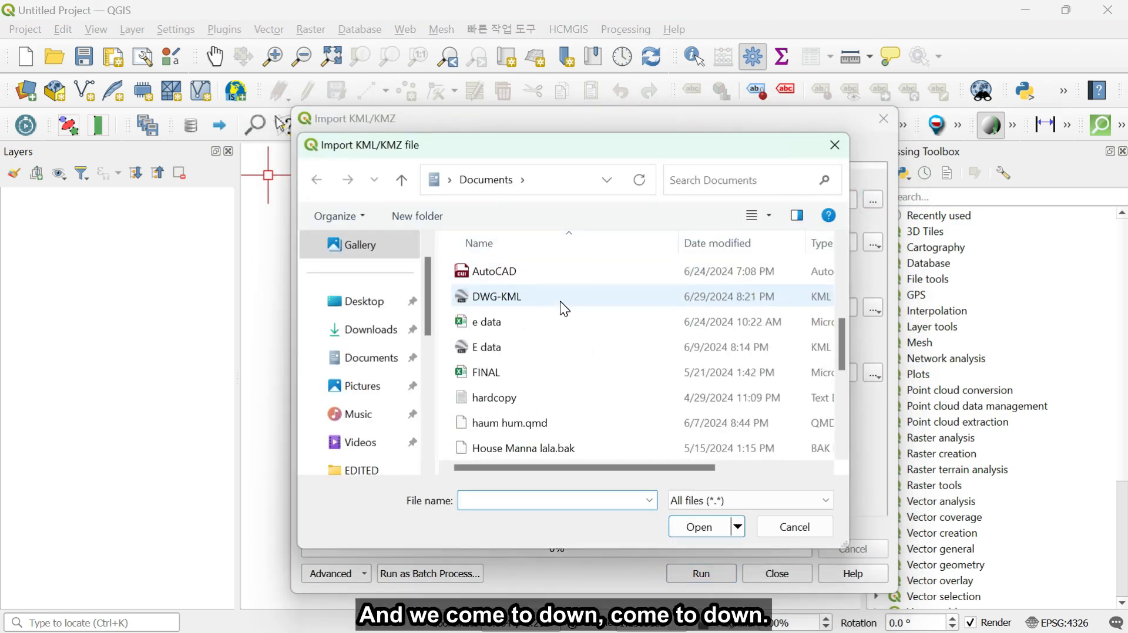
scroll(556, 306, down, 4)
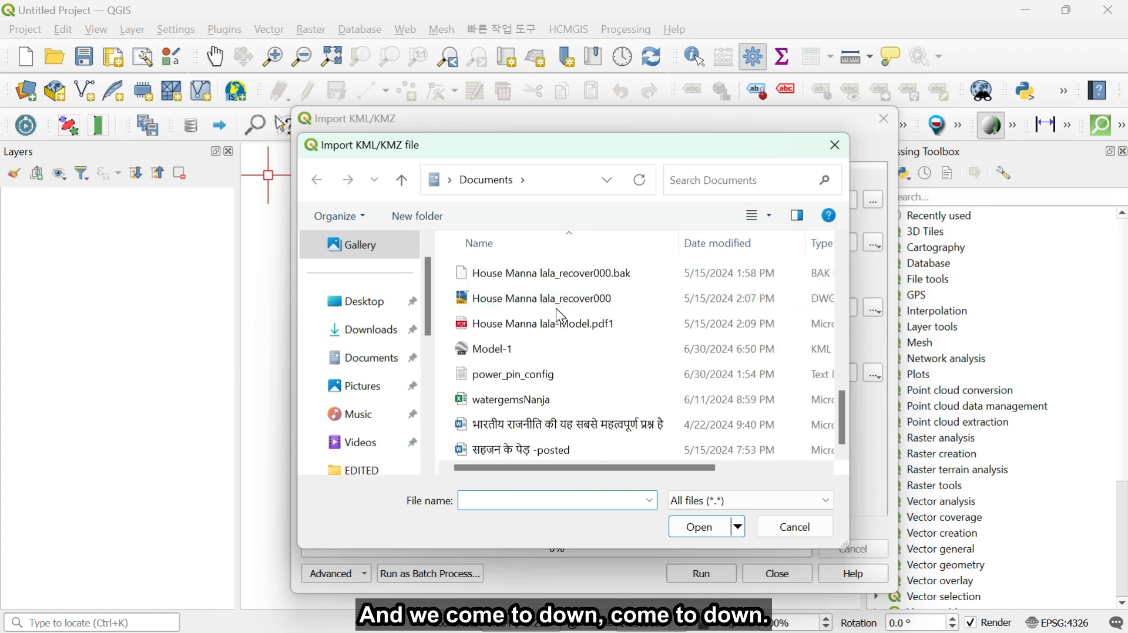
click(489, 353)
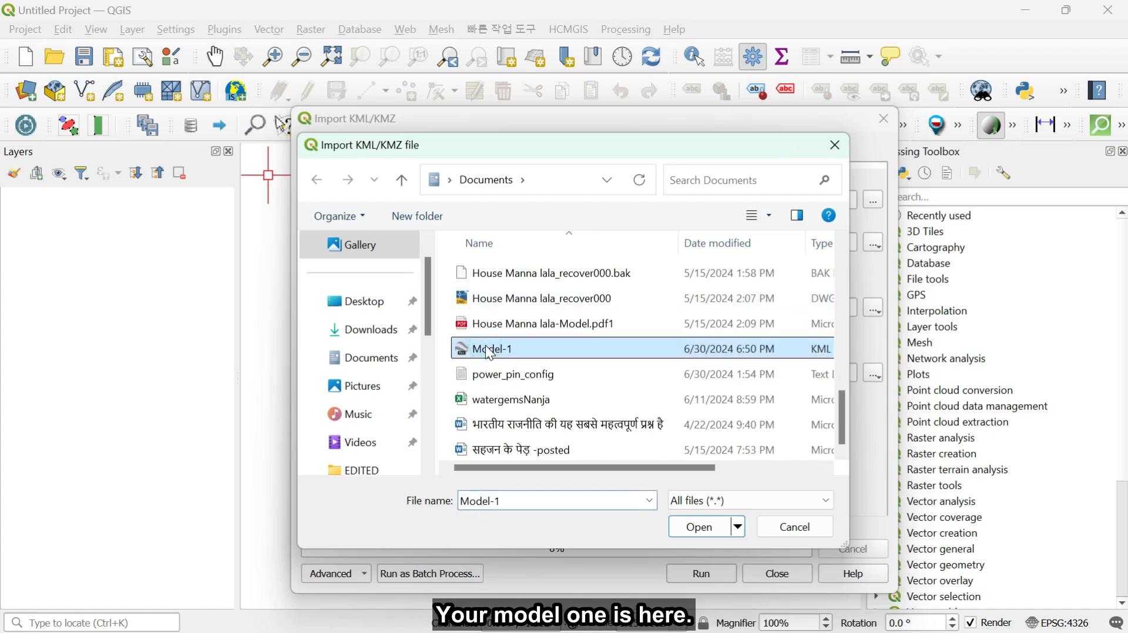
click(701, 527)
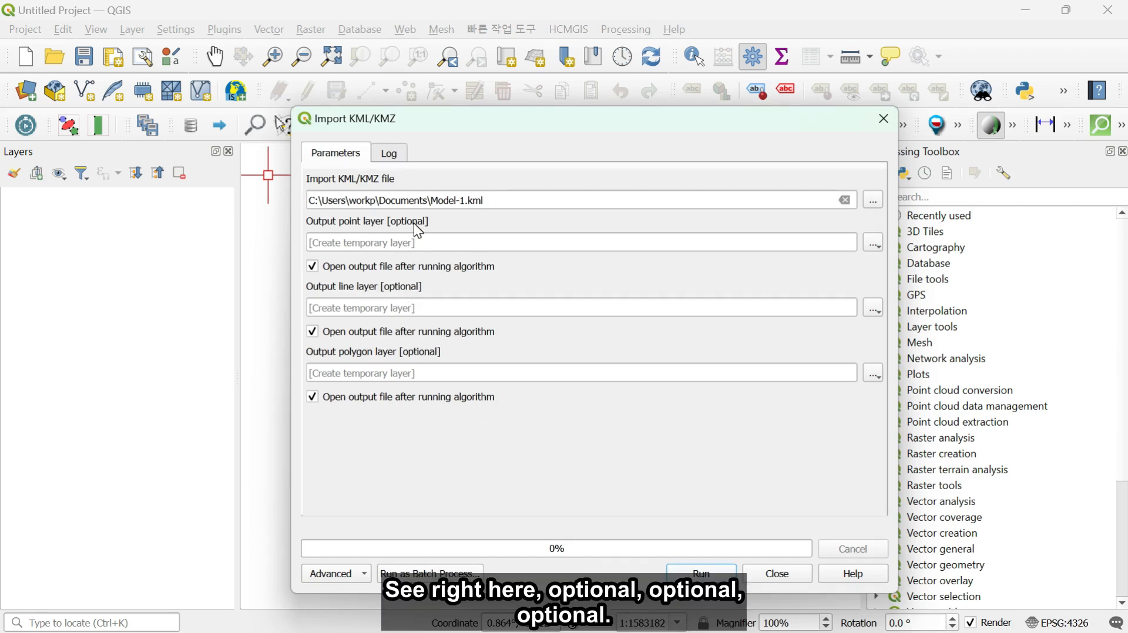
click(711, 578)
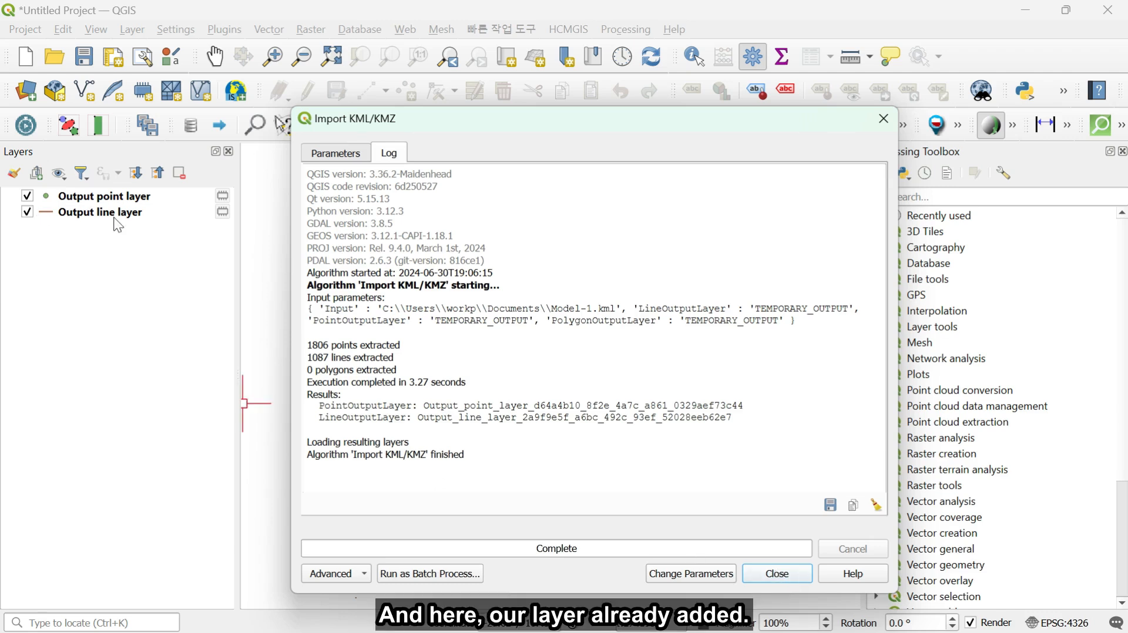
click(780, 579)
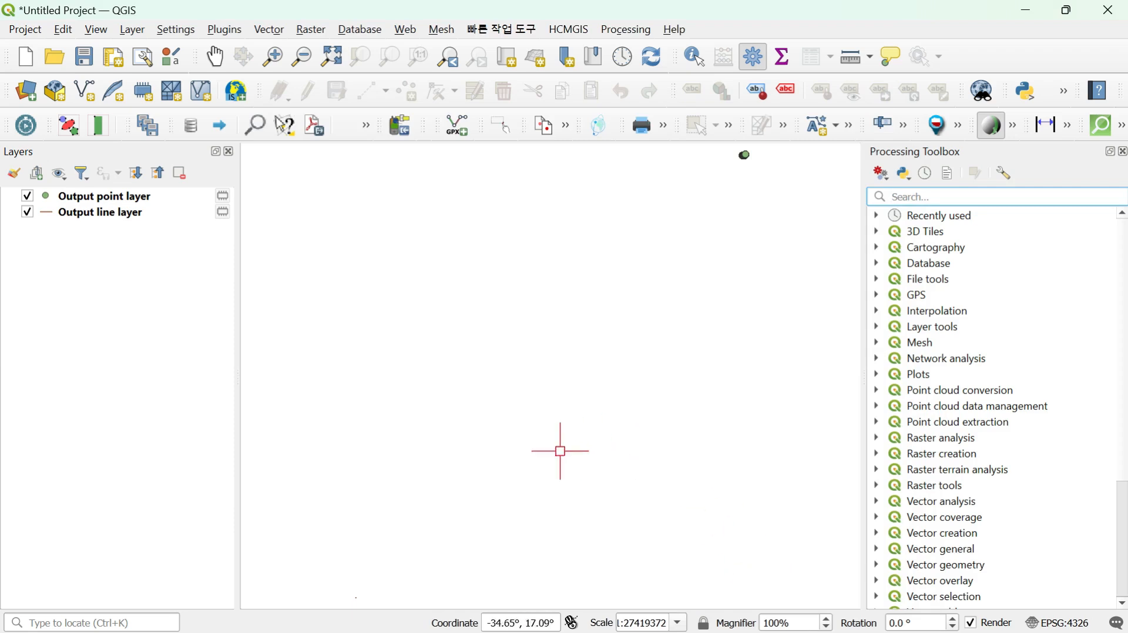
Examine the imported points and boundary lines on the map, both in overview and close up
scroll(517, 466, down, 1)
scroll(521, 356, up, 2)
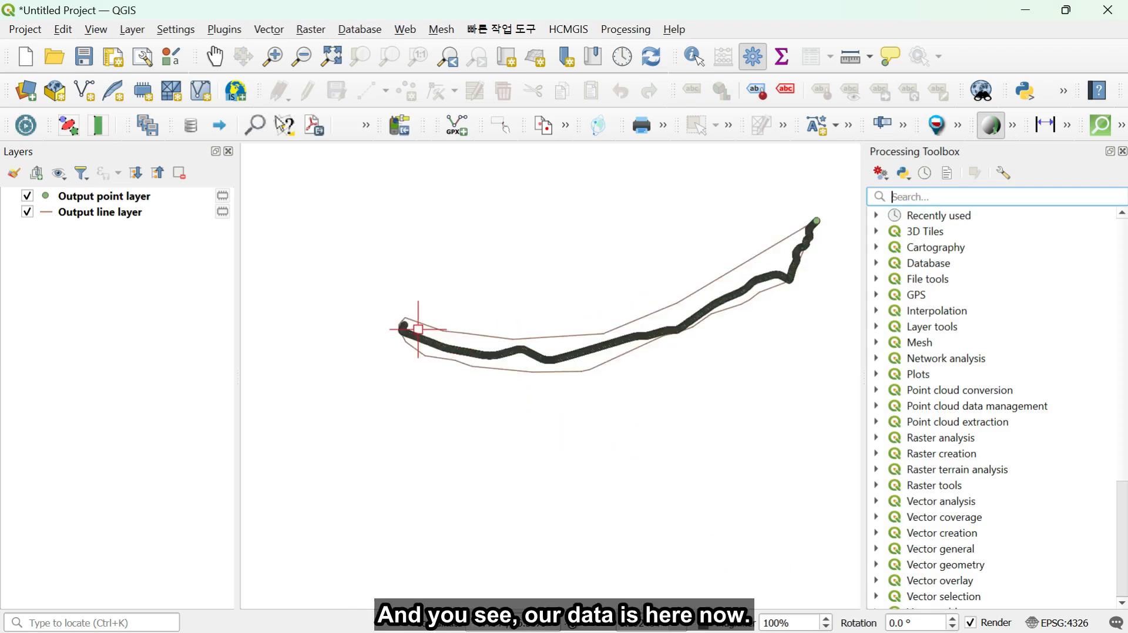
scroll(417, 328, up, 2)
scroll(322, 358, down, 2)
scroll(323, 358, up, 2)
scroll(496, 423, up, 1)
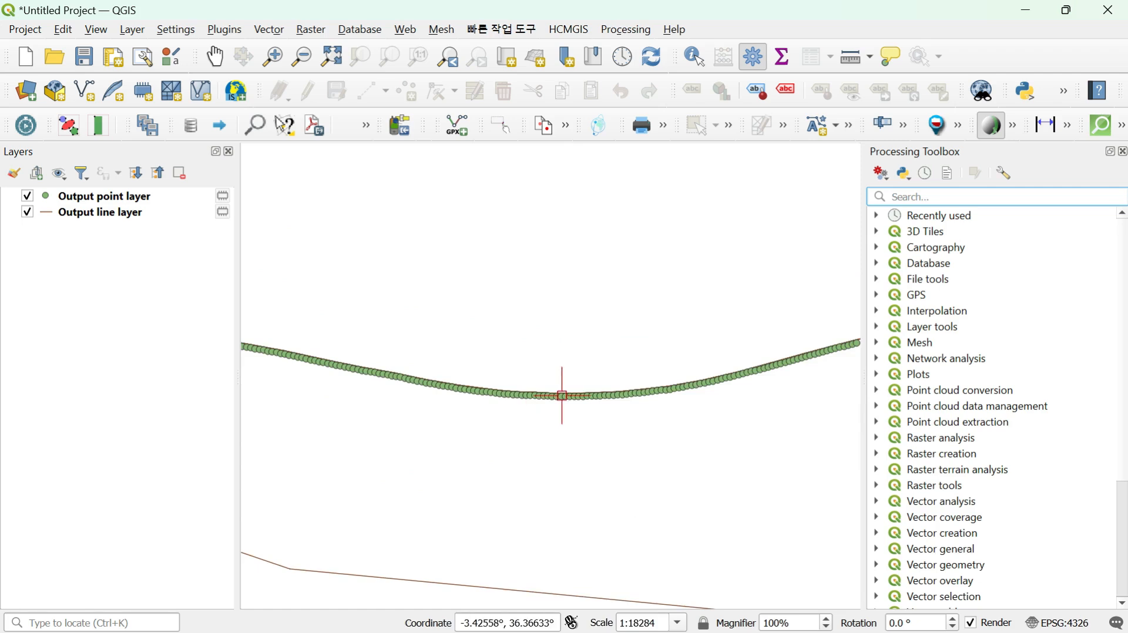
scroll(544, 407, down, 3)
scroll(534, 409, up, 1)
scroll(538, 411, down, 3)
scroll(478, 403, up, 3)
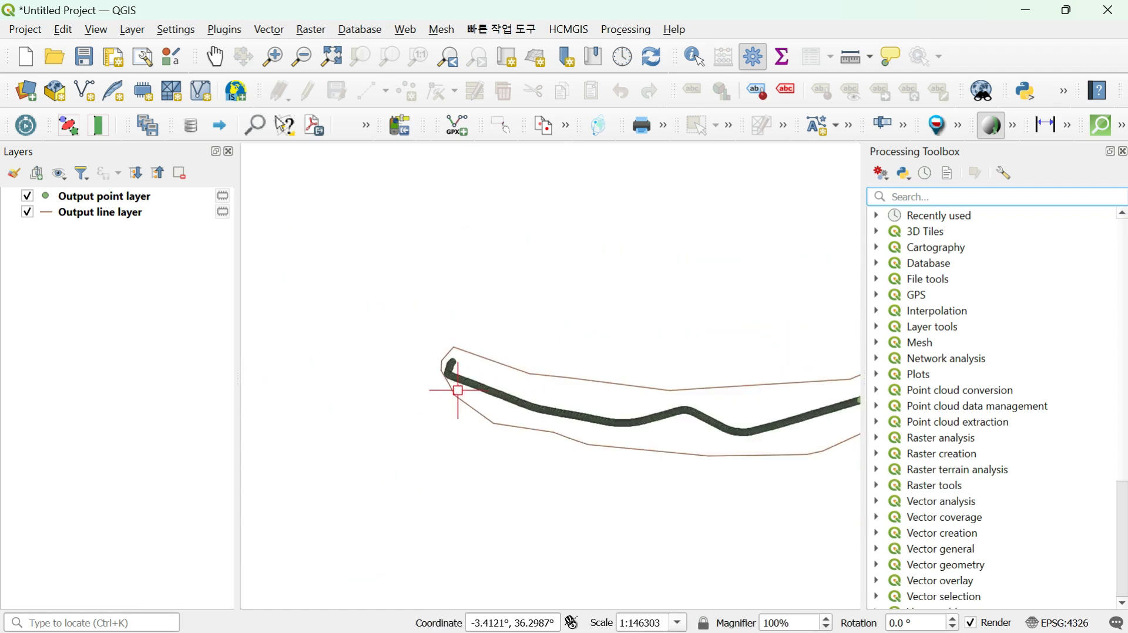
Turn on single labels in the layer properties of the Output point layer
click(104, 196)
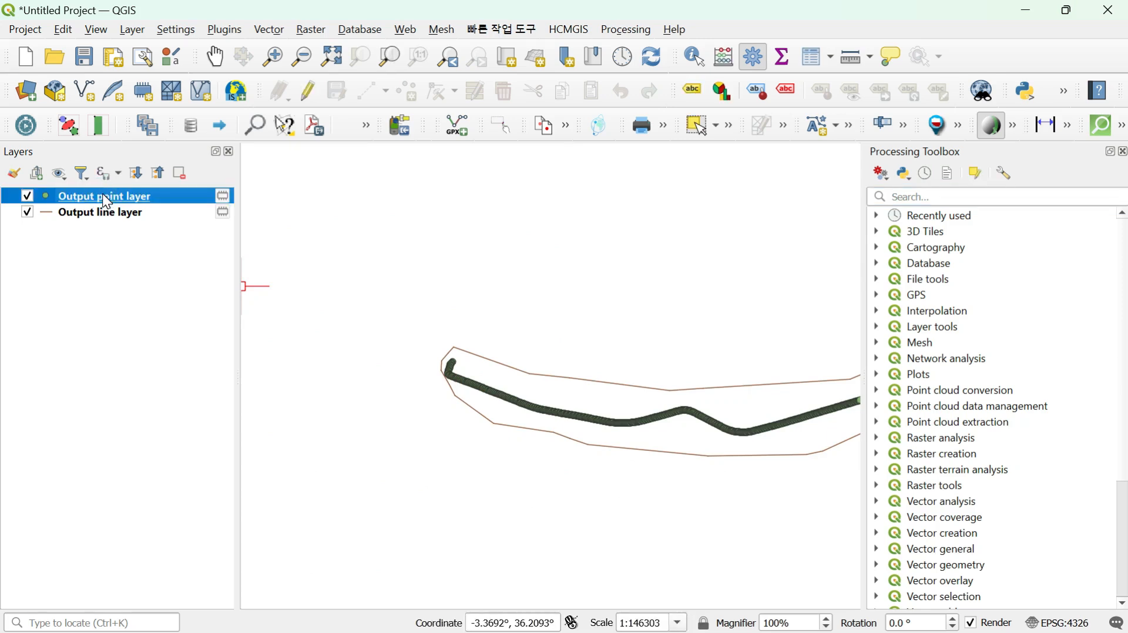
right_click(106, 201)
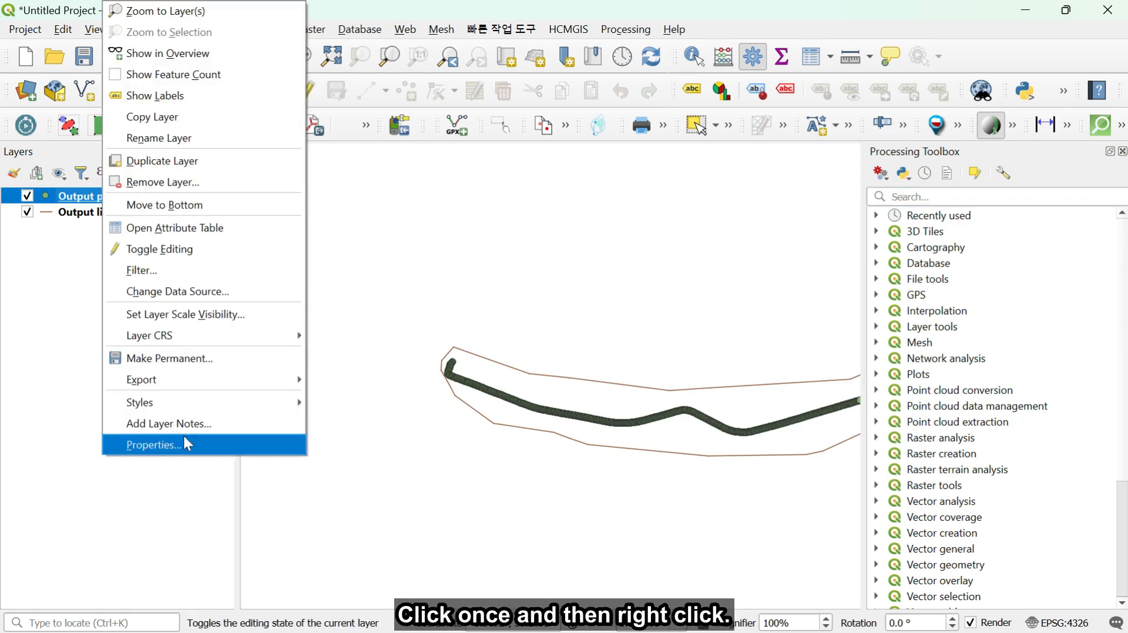
click(153, 442)
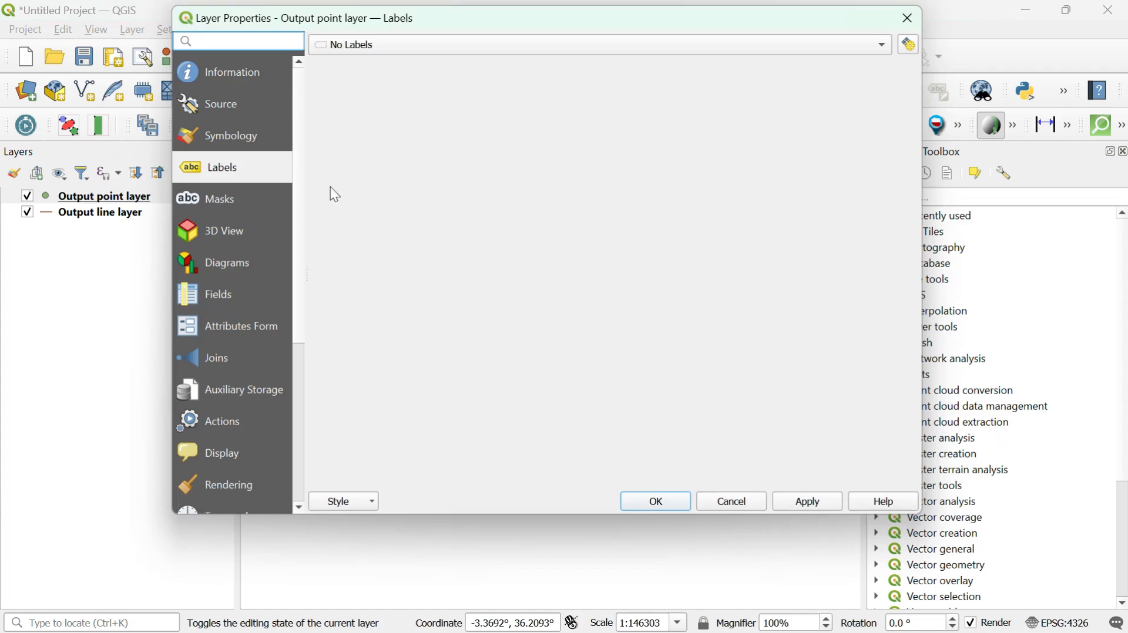
click(248, 167)
click(468, 50)
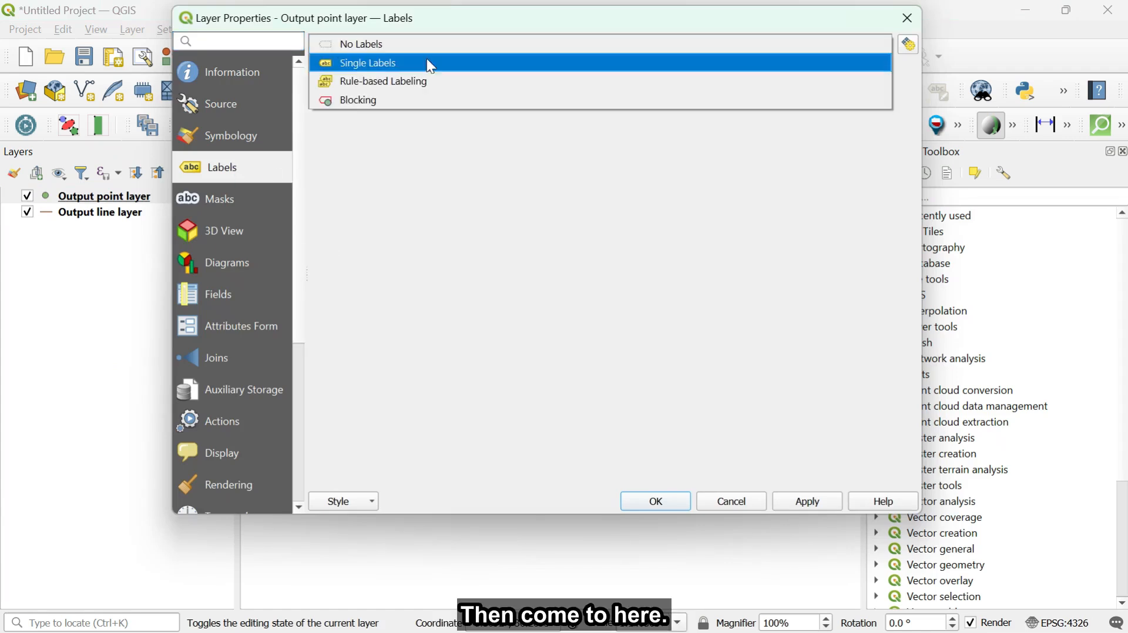
click(383, 67)
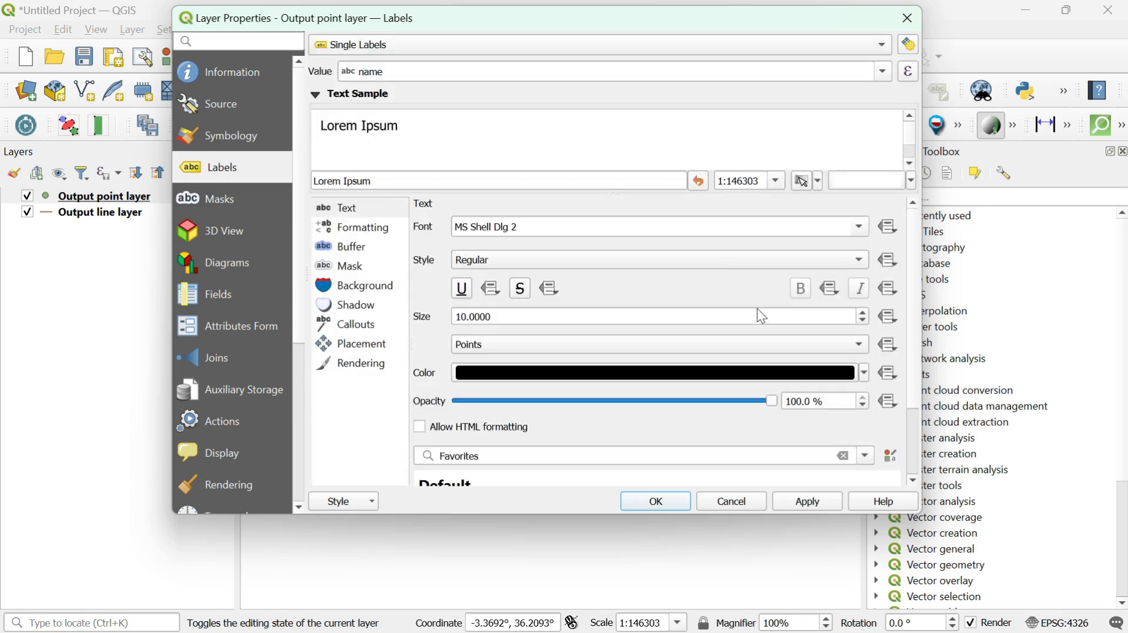
Set the point labels' text size to 5 points and their color to green #00e900, and apply the settings
click(509, 317)
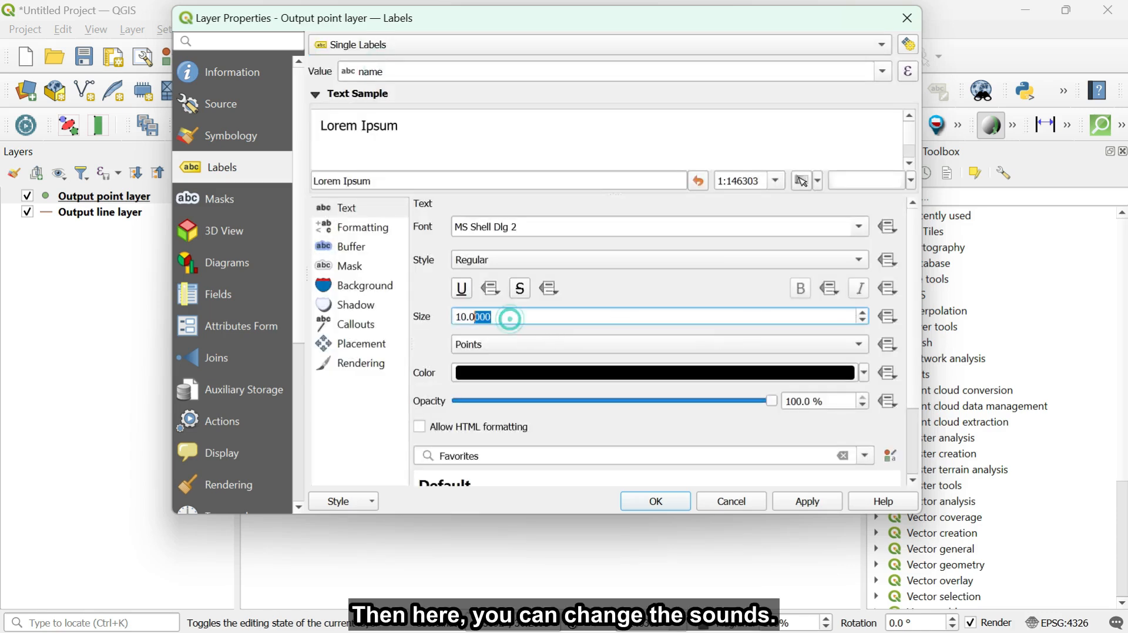
text(5)
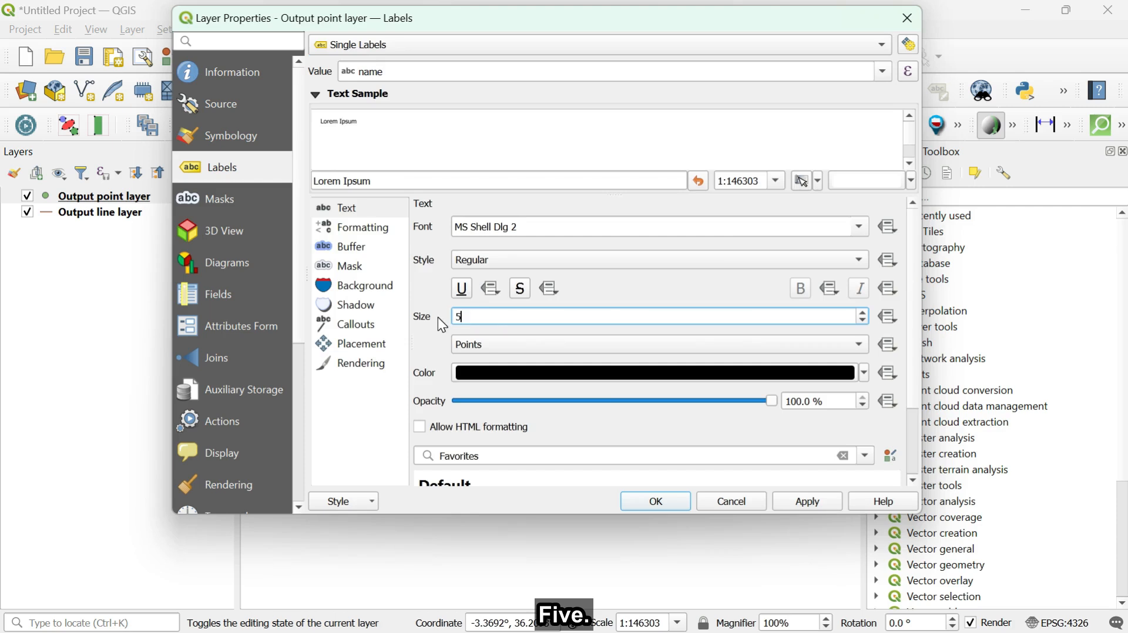
click(599, 376)
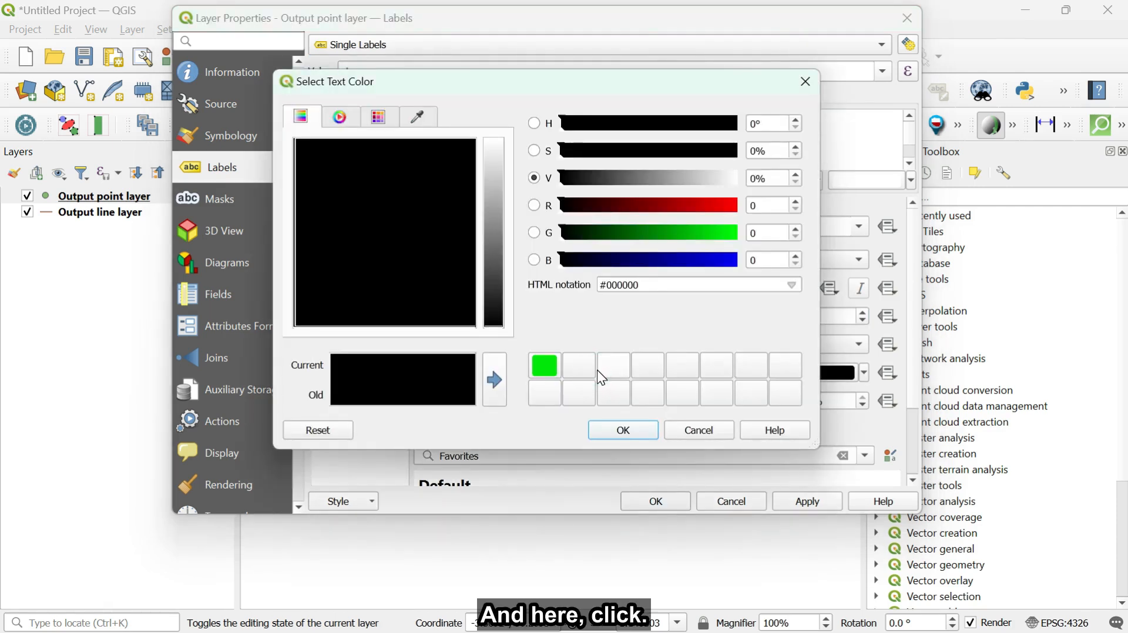
click(543, 367)
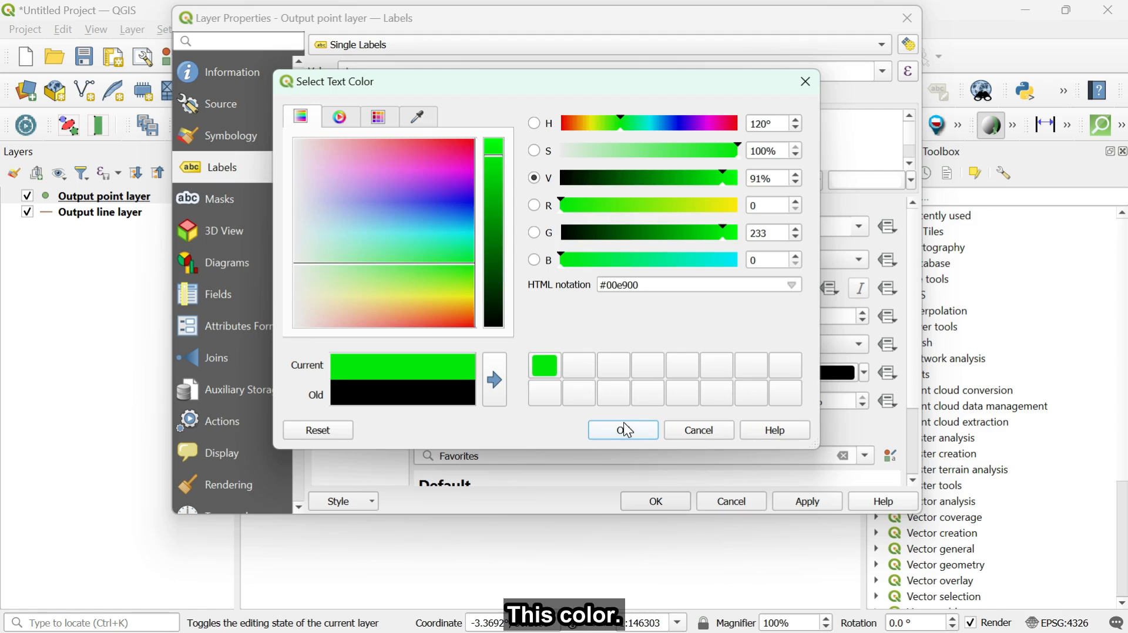
click(624, 428)
click(817, 501)
click(664, 501)
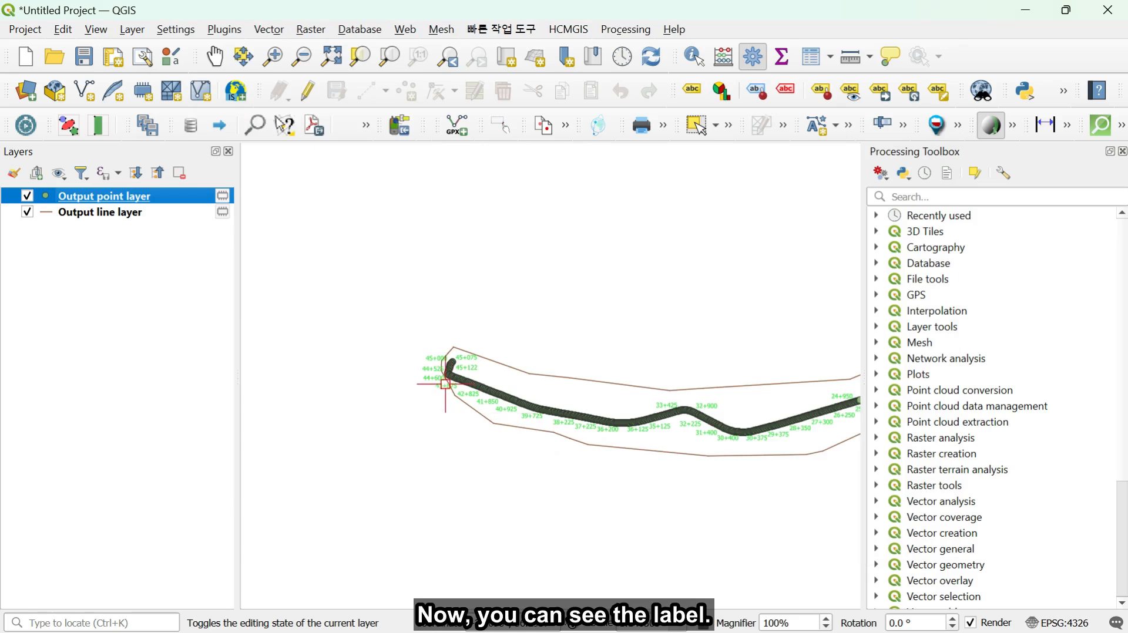
Inspect the green labels up close at the end of the point alignment
scroll(444, 390, up, 4)
scroll(344, 317, down, 3)
scroll(347, 344, down, 1)
scroll(435, 292, up, 2)
scroll(438, 289, up, 1)
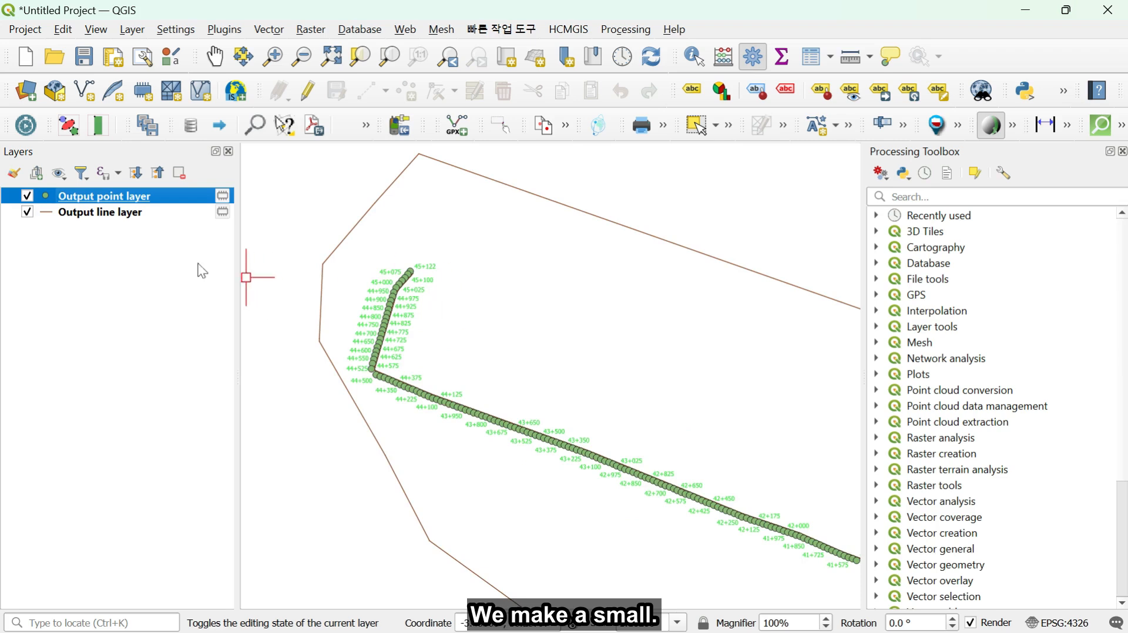
Turn on single labels for the Output line layer and set their text size to 4 points
click(108, 214)
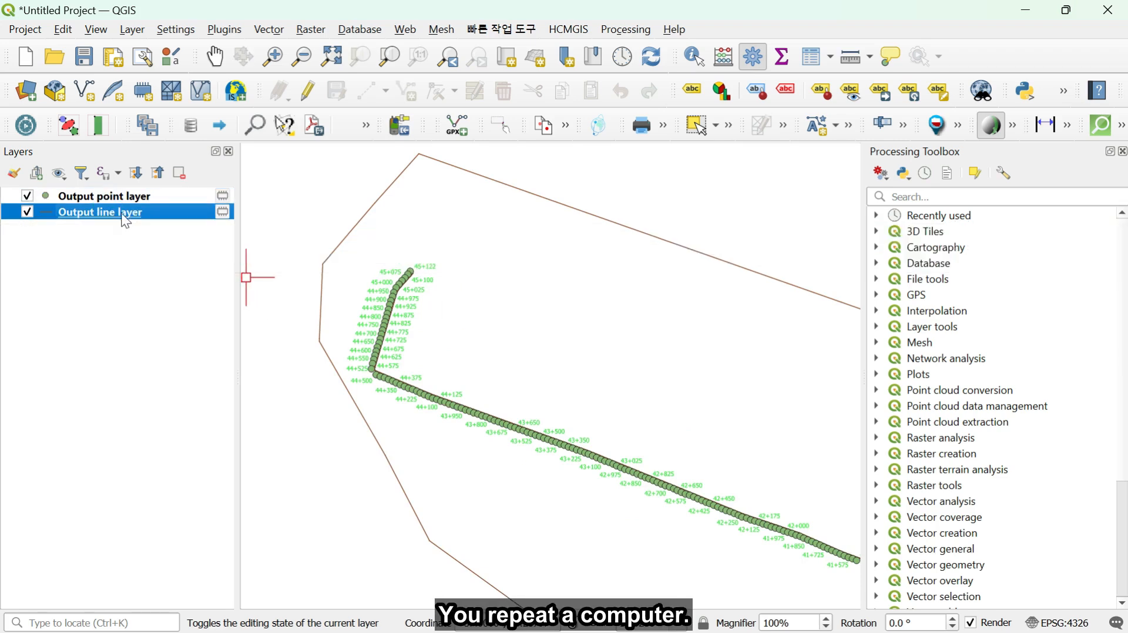
right_click(116, 213)
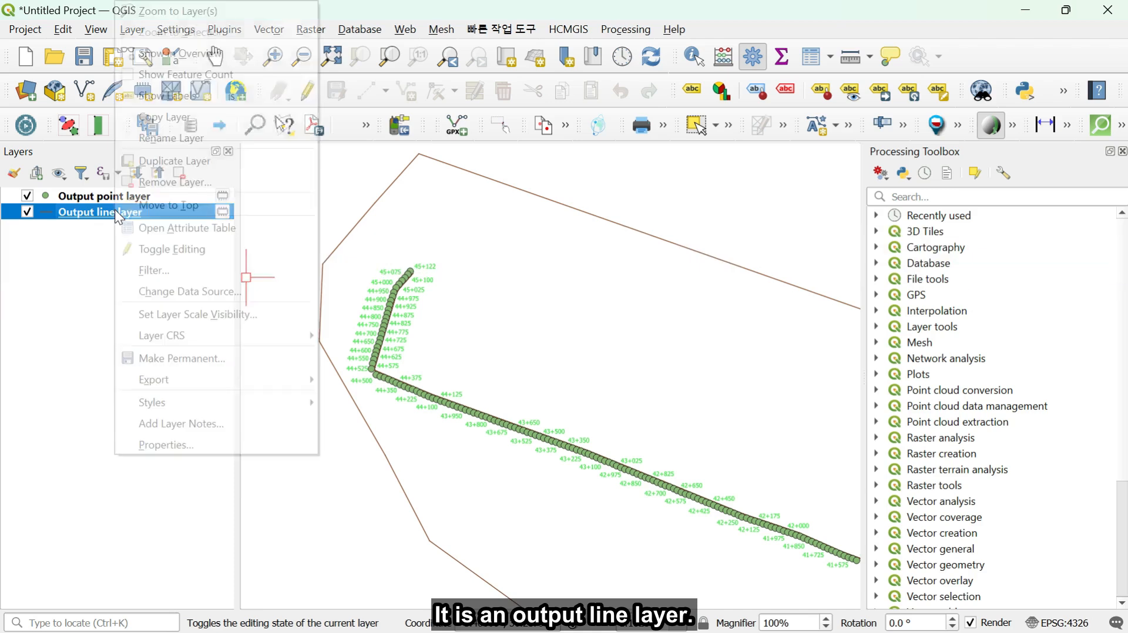
click(194, 449)
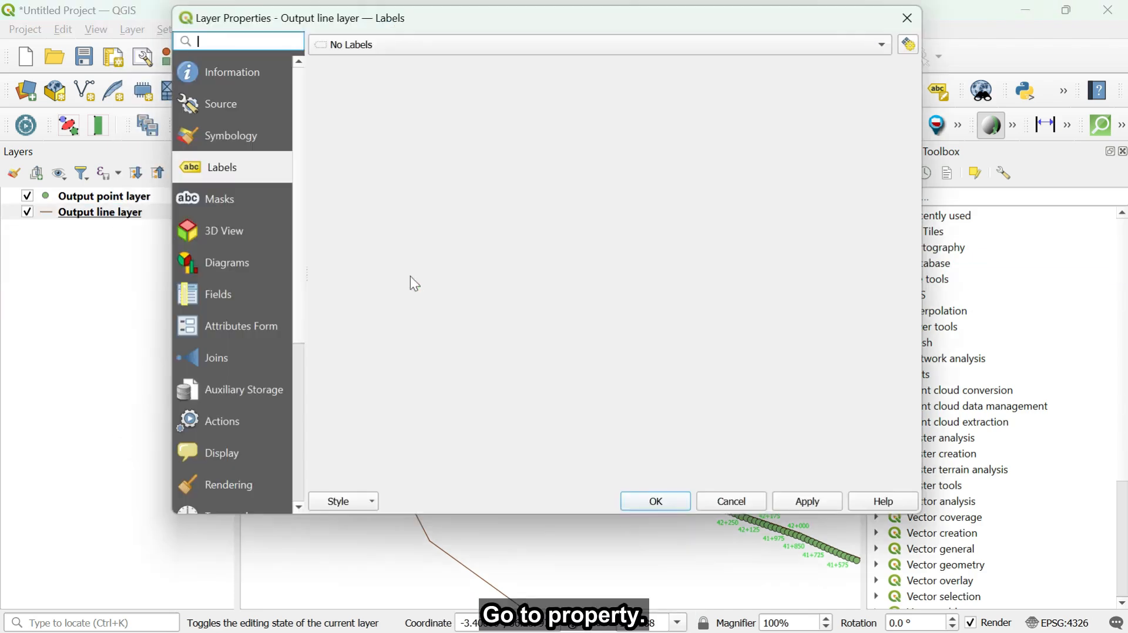
click(449, 42)
click(378, 63)
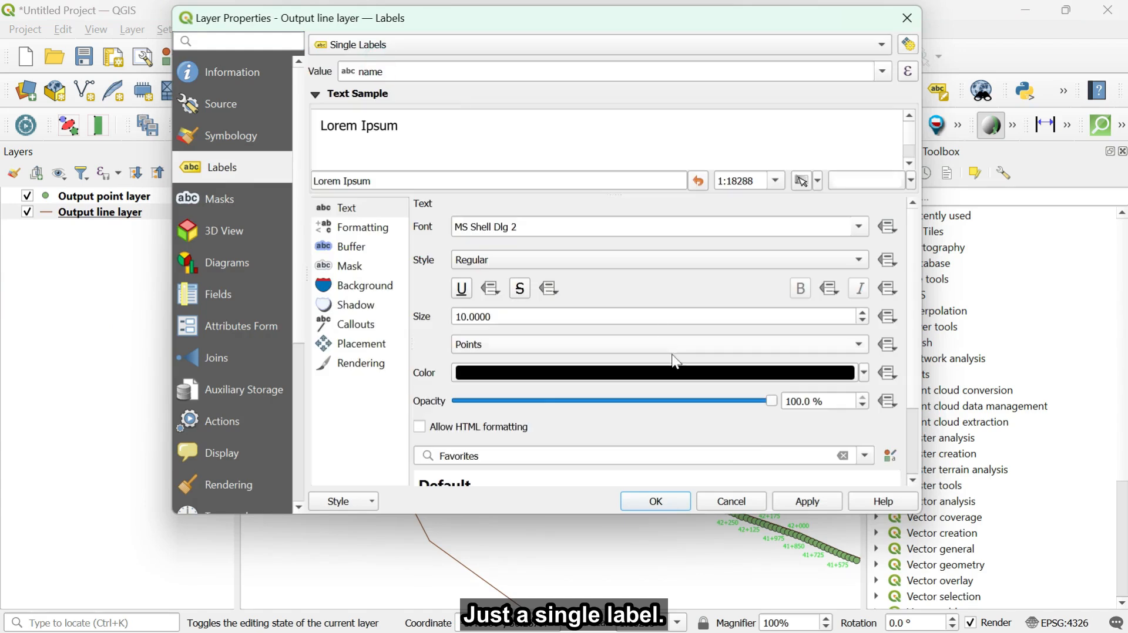
click(492, 316)
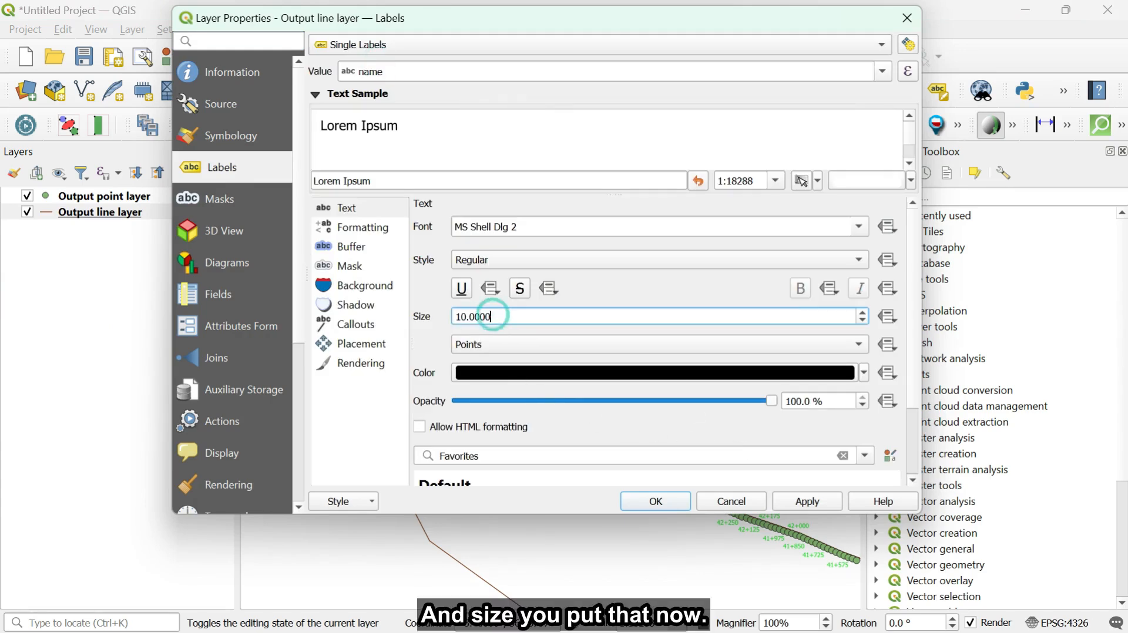
double_click(499, 316)
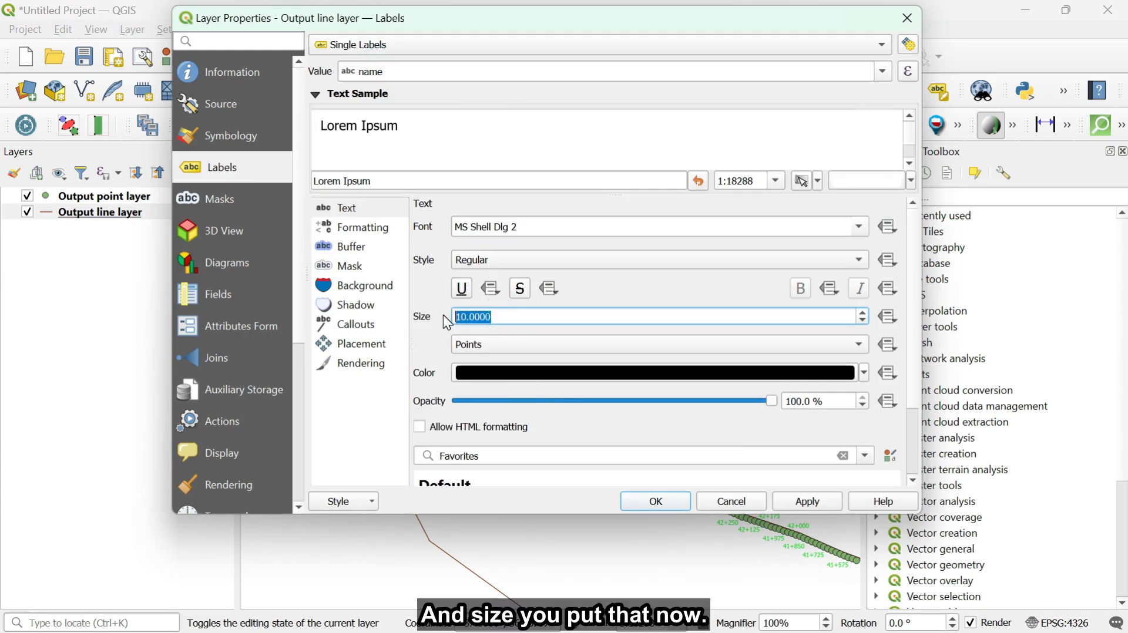
text(4)
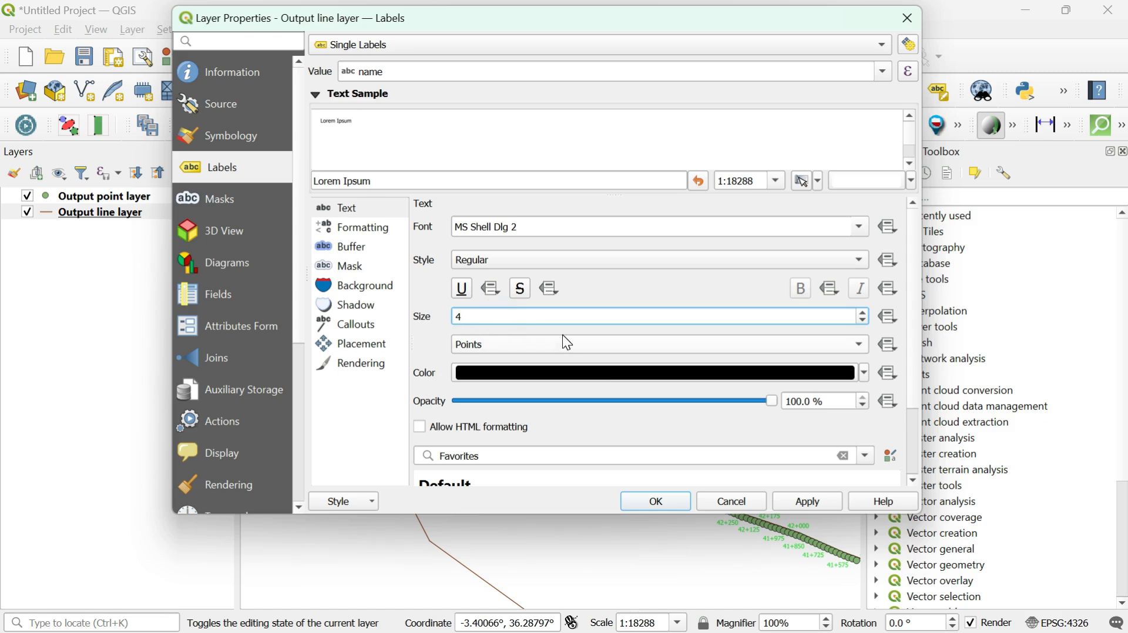
Set the line labels' color to red #f20000, store it as a custom color, and apply the label settings
click(604, 373)
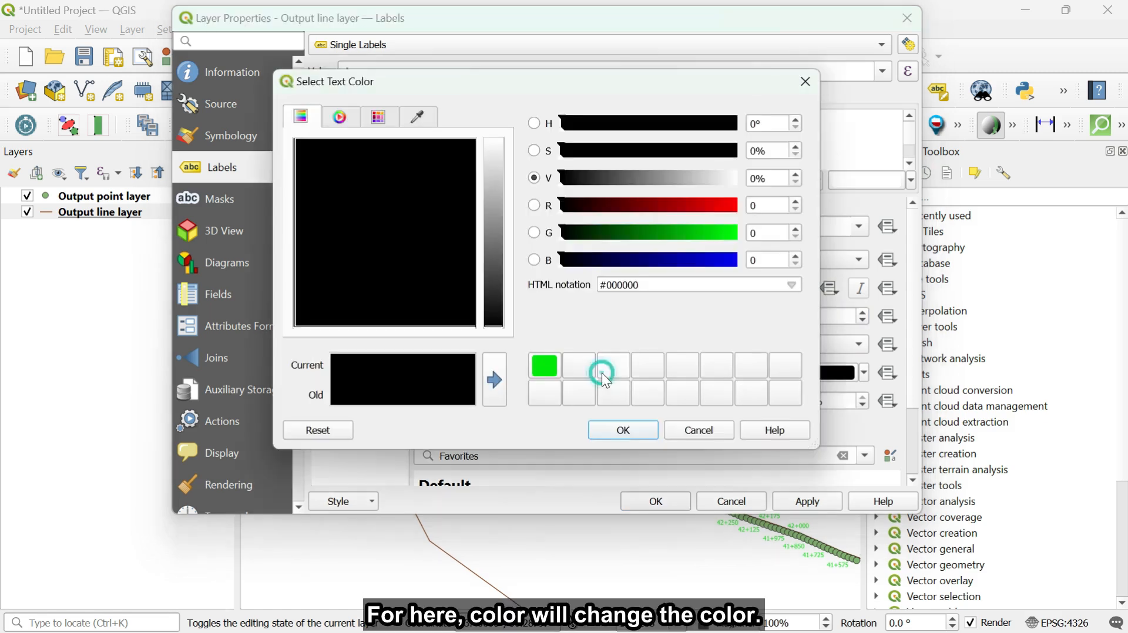
click(730, 203)
click(495, 381)
click(494, 379)
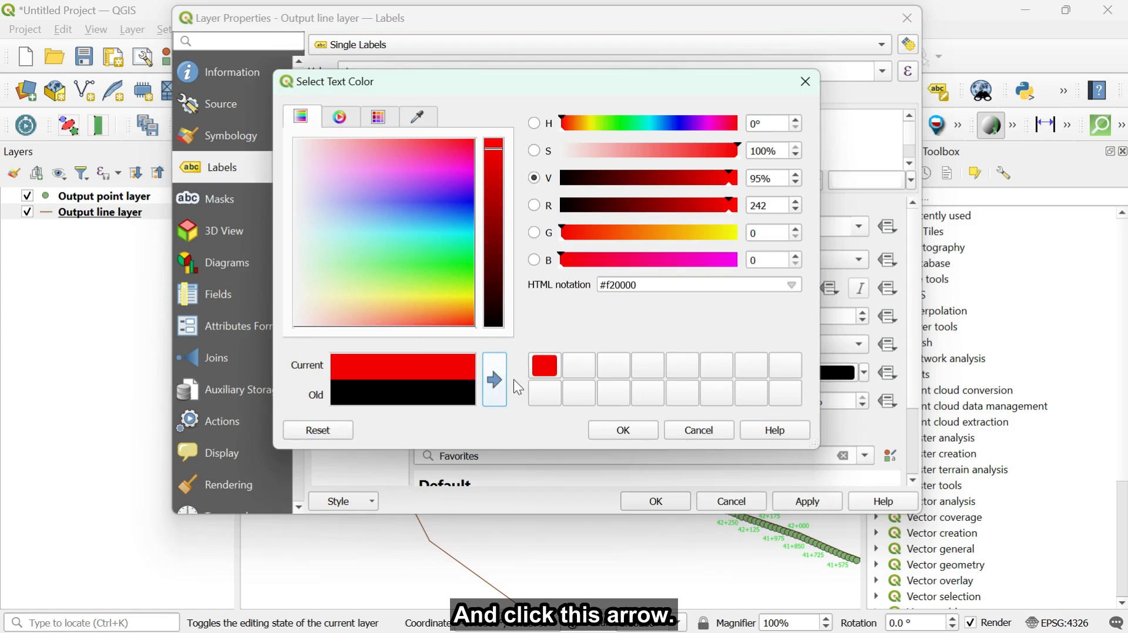
click(551, 371)
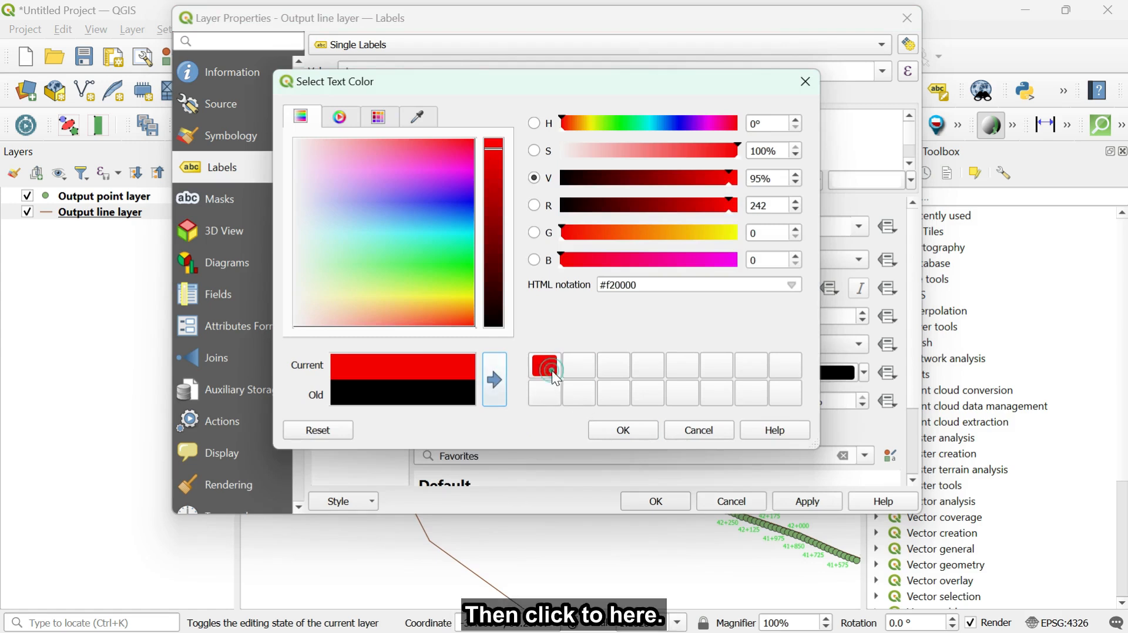
click(629, 429)
click(806, 502)
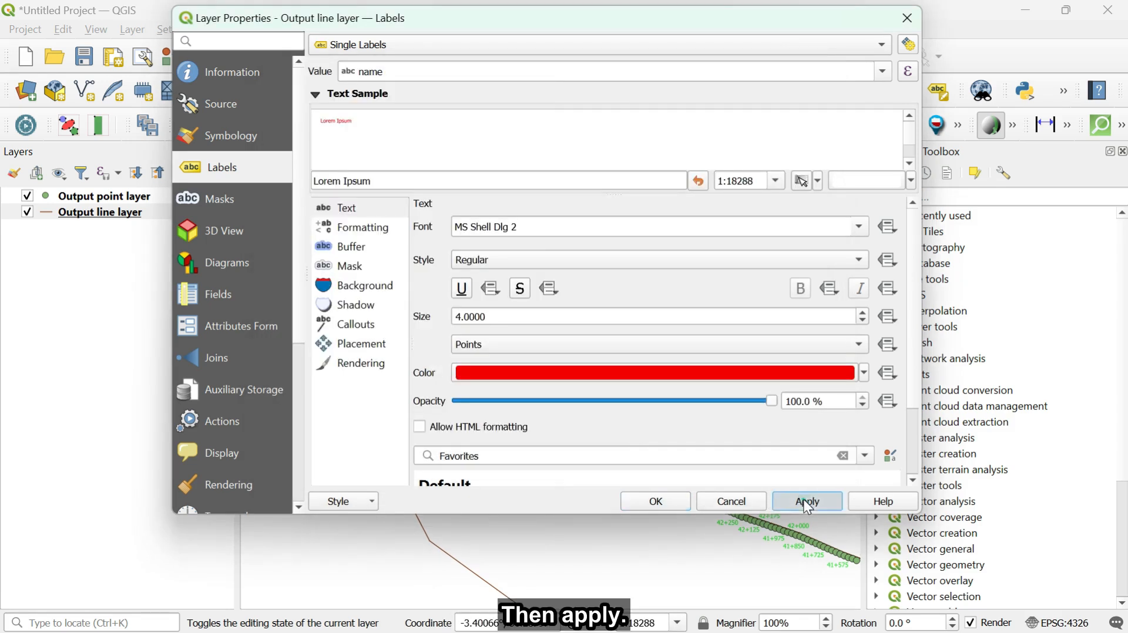
click(659, 502)
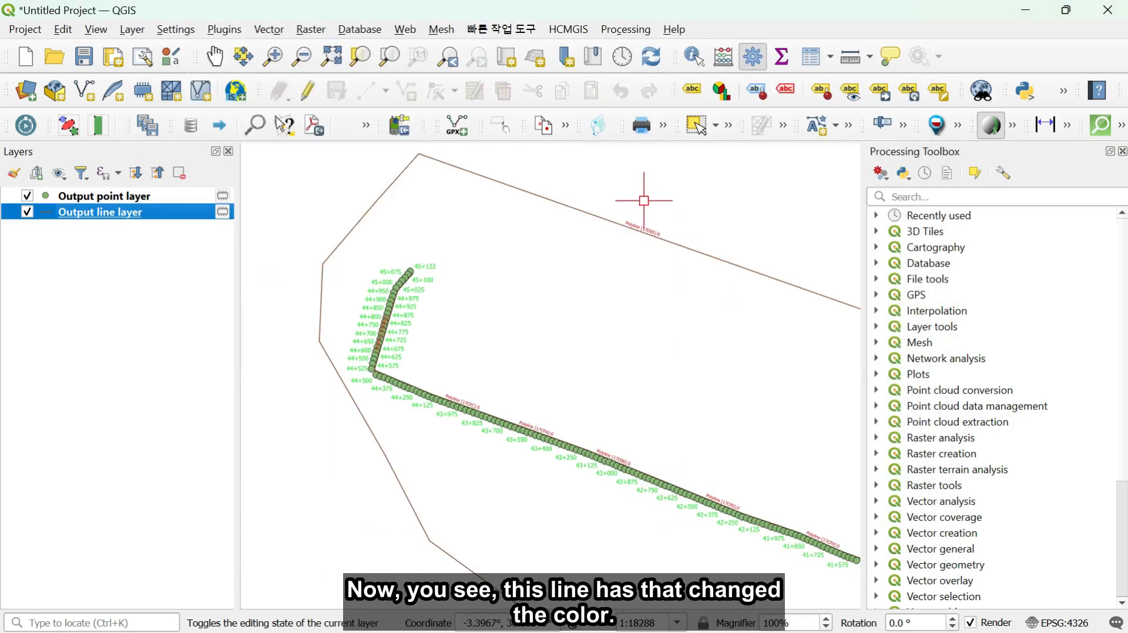
scroll(642, 196, up, 2)
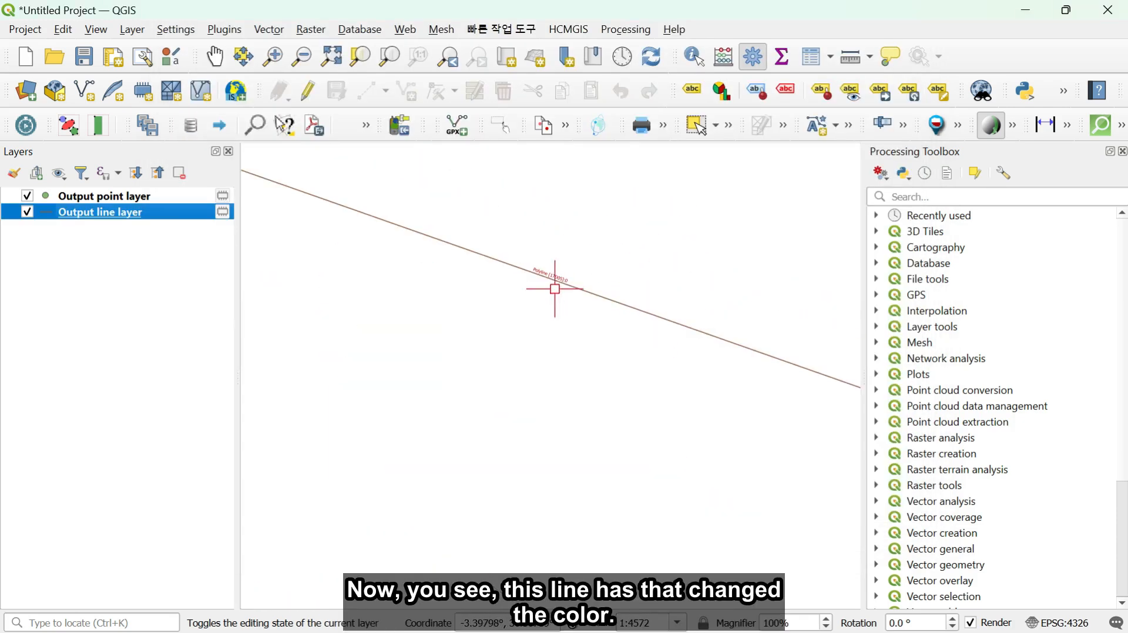
scroll(525, 260, down, 3)
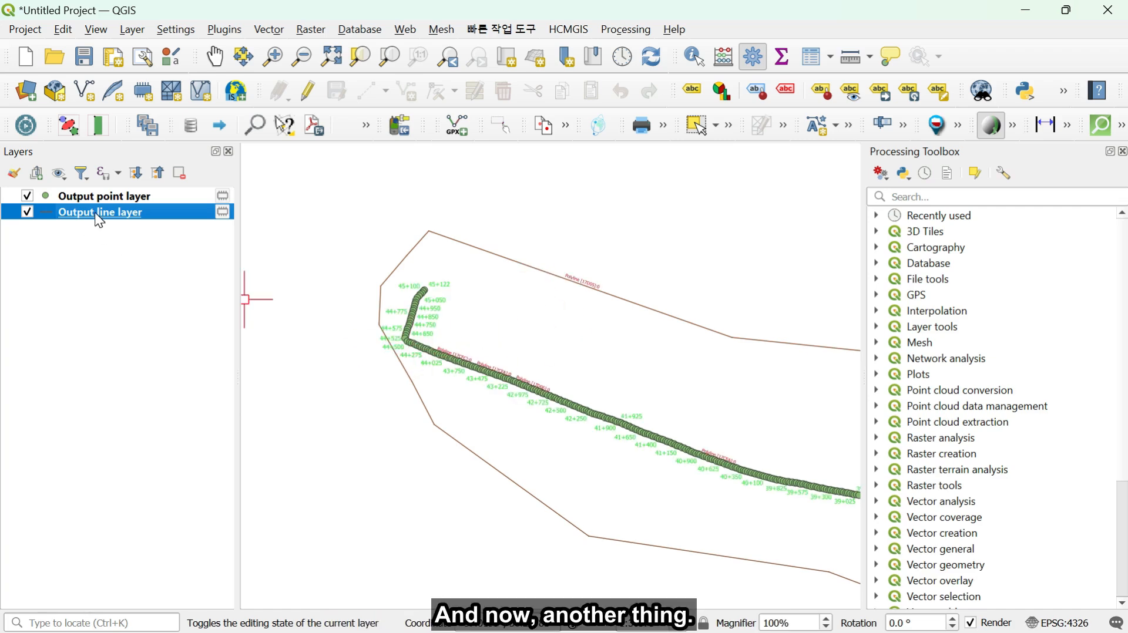
Set the Output point layer's marker size to 0.5 millimeters in its symbology and apply the change
click(100, 196)
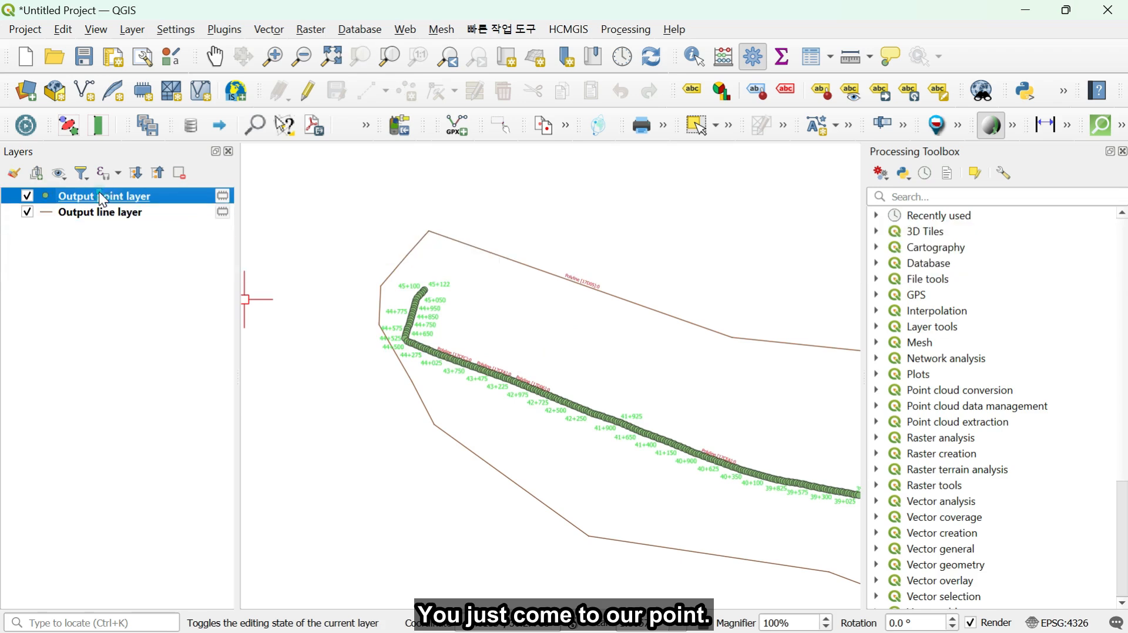
right_click(100, 194)
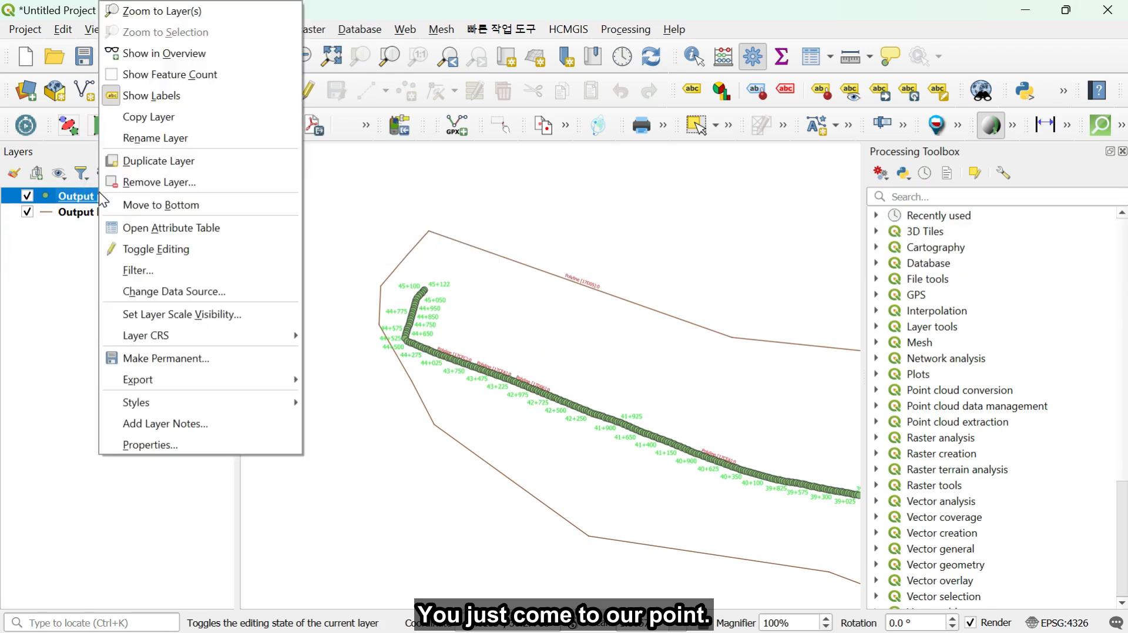
click(153, 445)
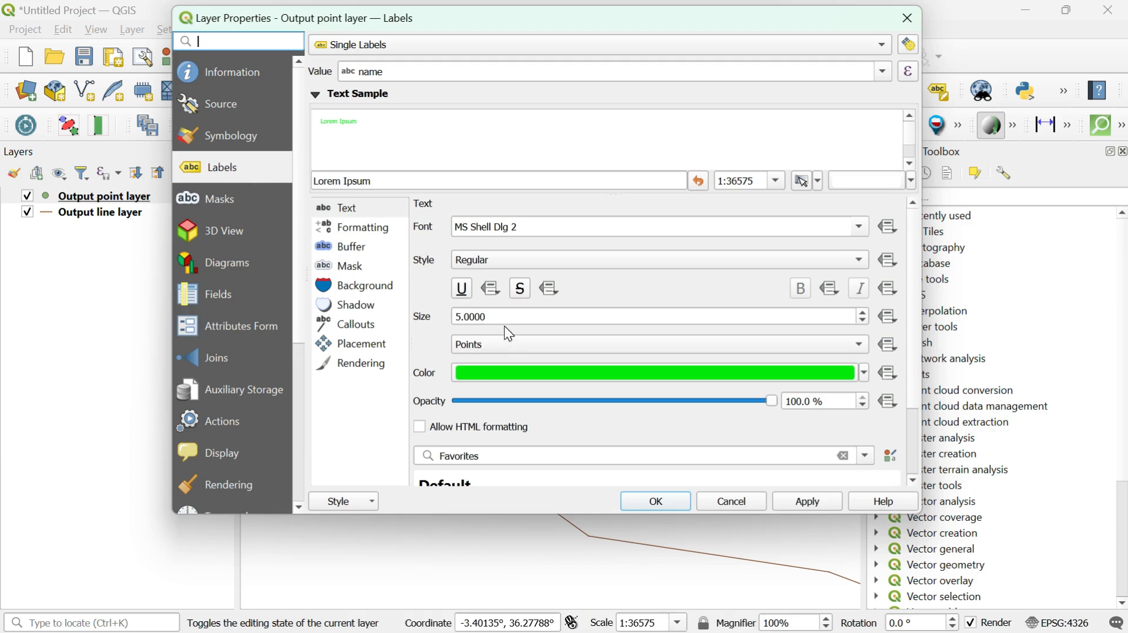
click(238, 139)
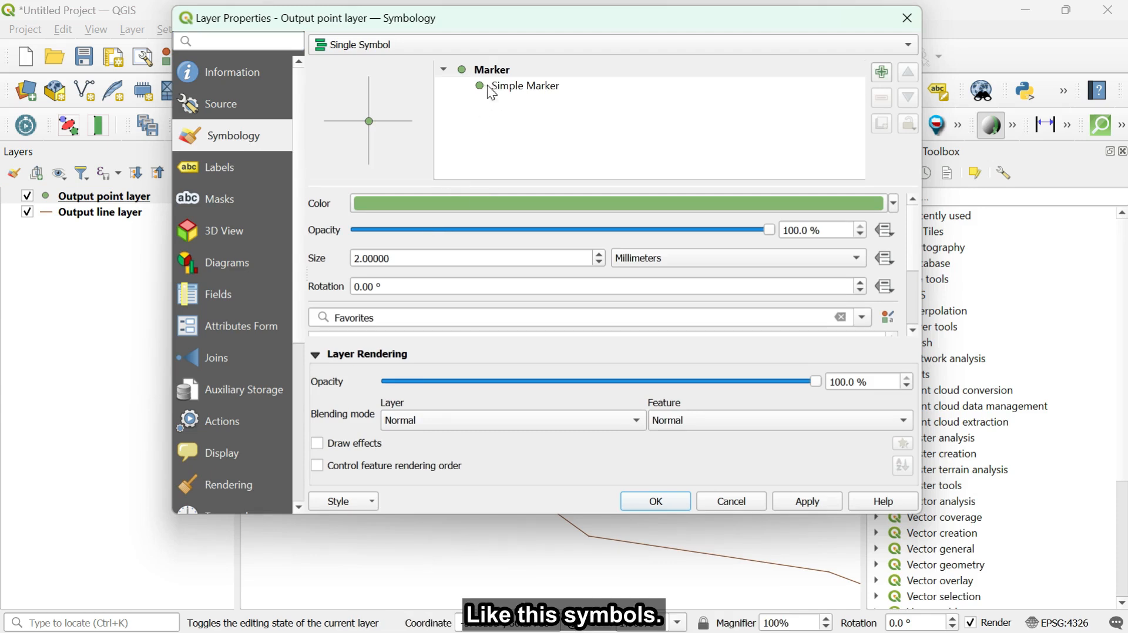
drag(410, 268, 354, 259)
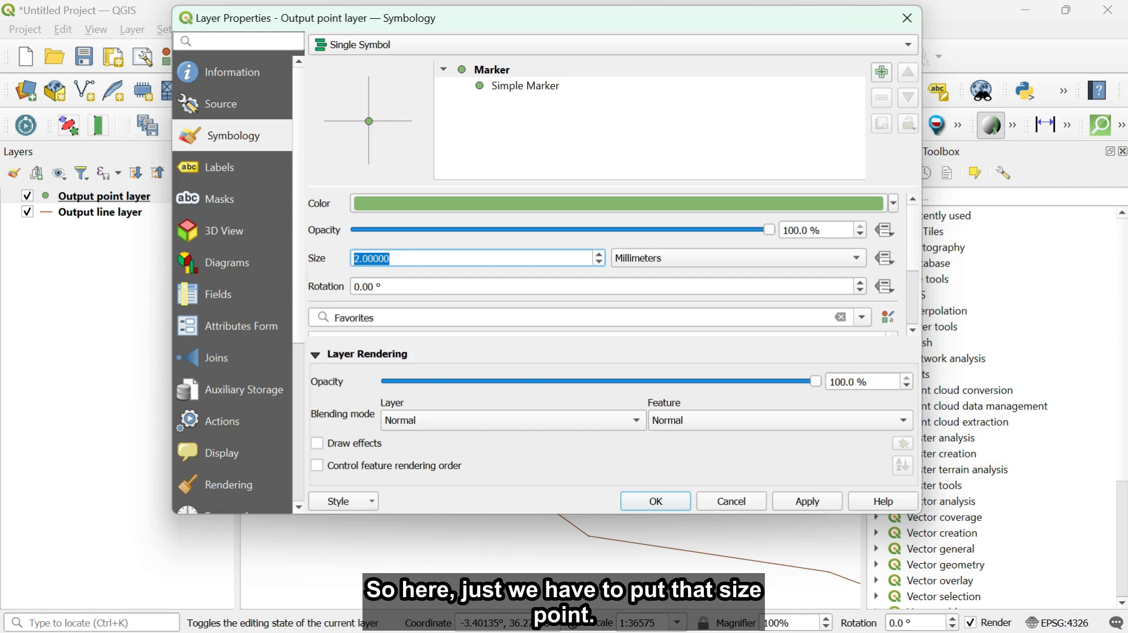
text(.5)
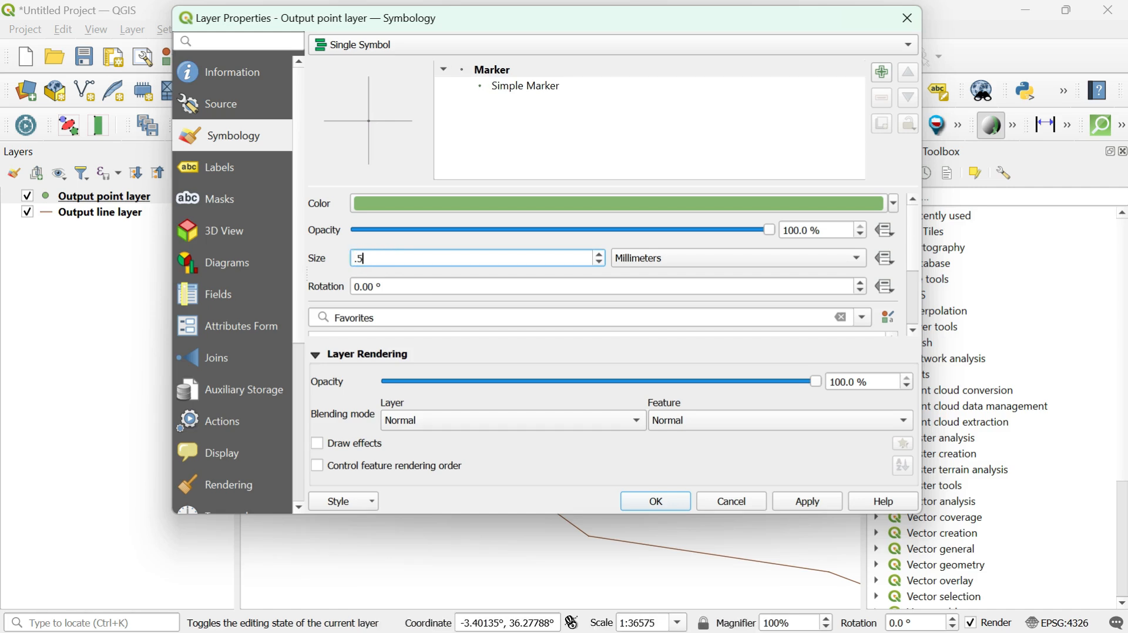
click(809, 504)
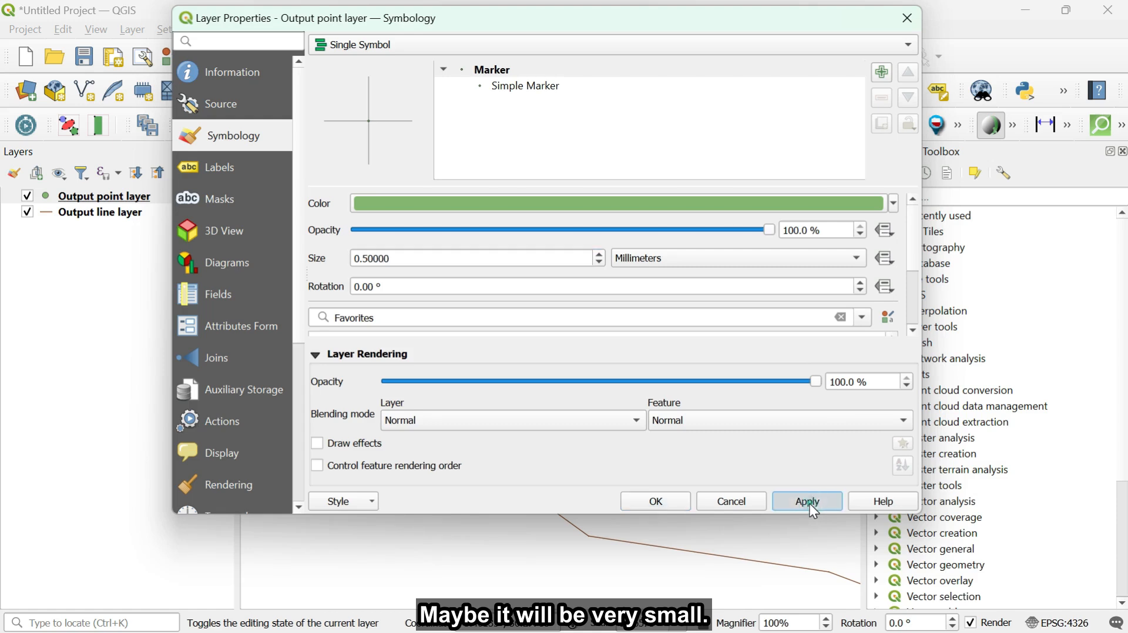
click(656, 502)
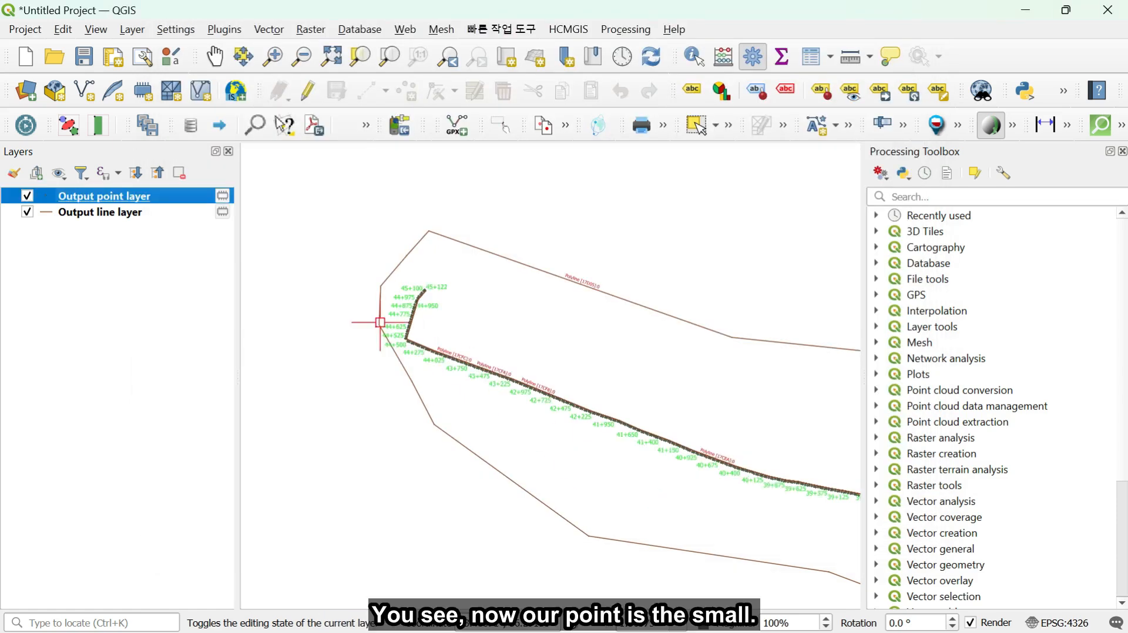
Examine the reduced point markers, their labels and the pipeline lines, both close up and in overview
scroll(453, 328, up, 5)
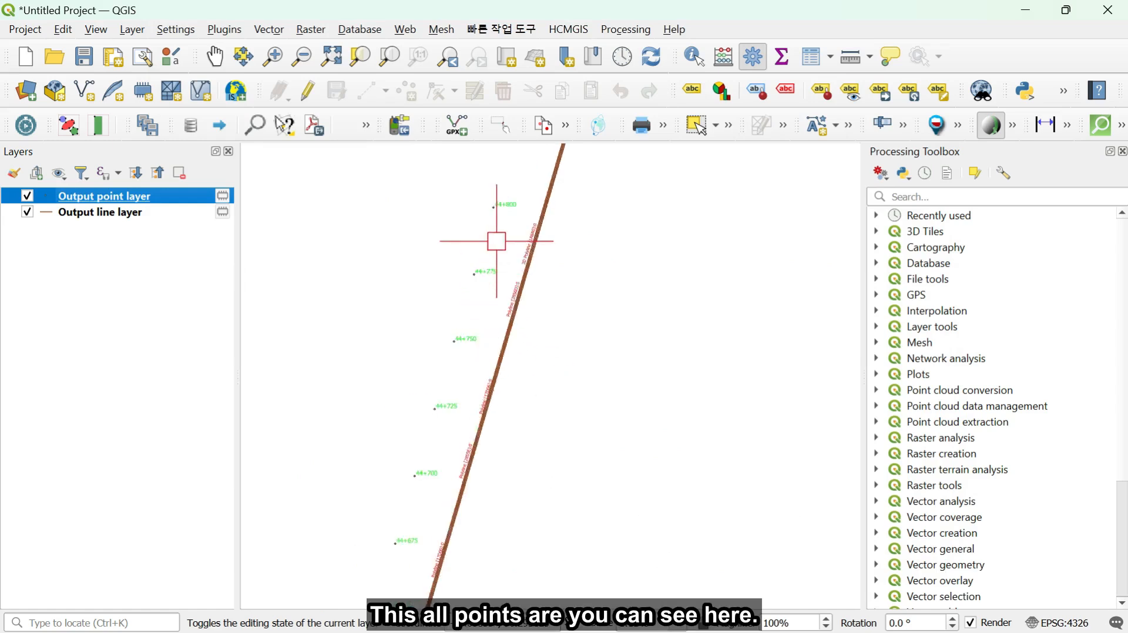
scroll(451, 312, up, 3)
scroll(448, 316, down, 5)
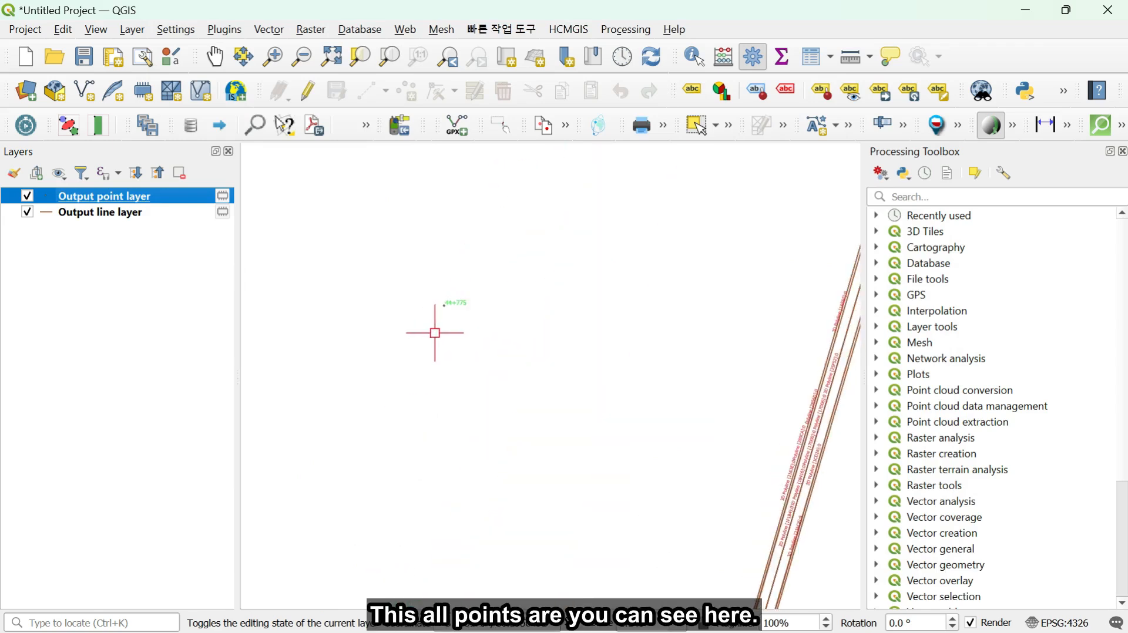
scroll(584, 410, up, 6)
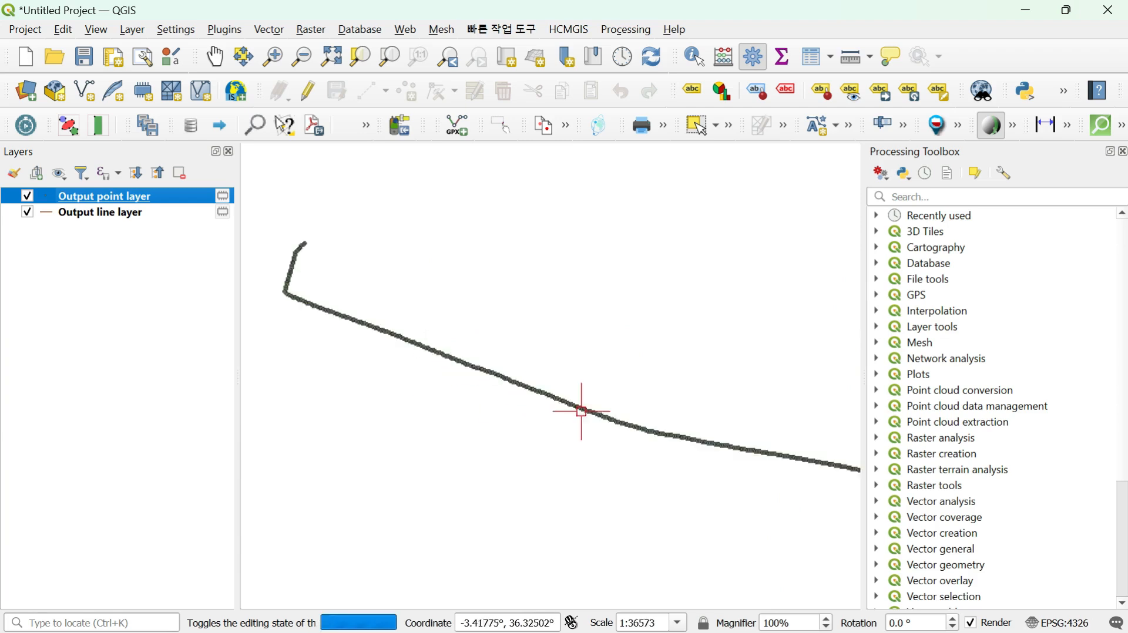
scroll(703, 375, up, 1)
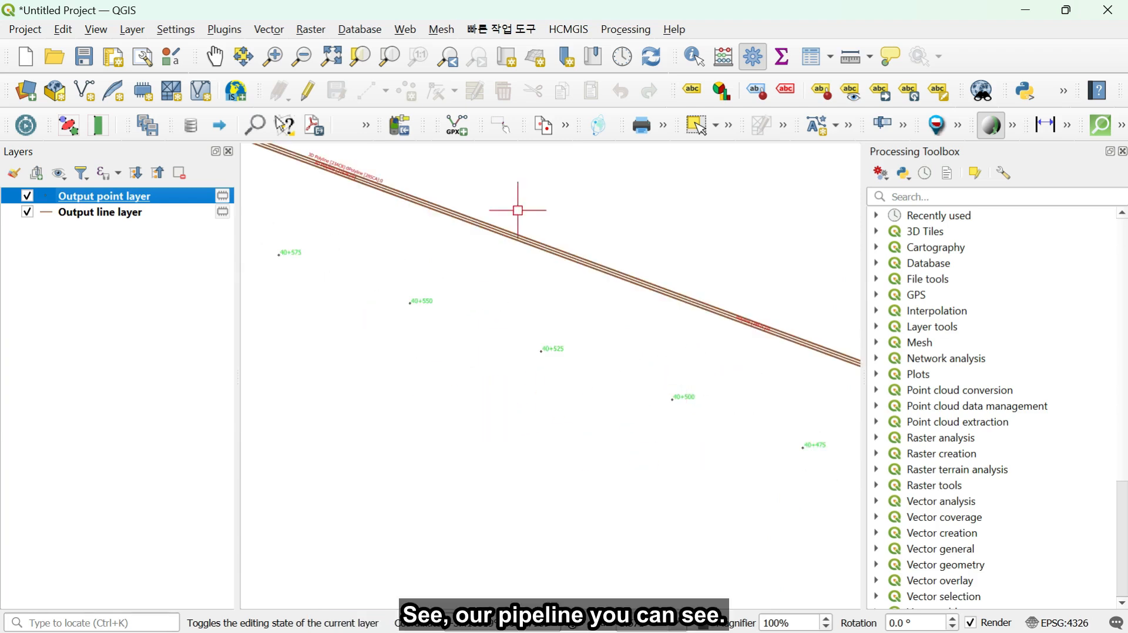
scroll(511, 214, up, 1)
scroll(523, 267, up, 1)
scroll(522, 267, down, 1)
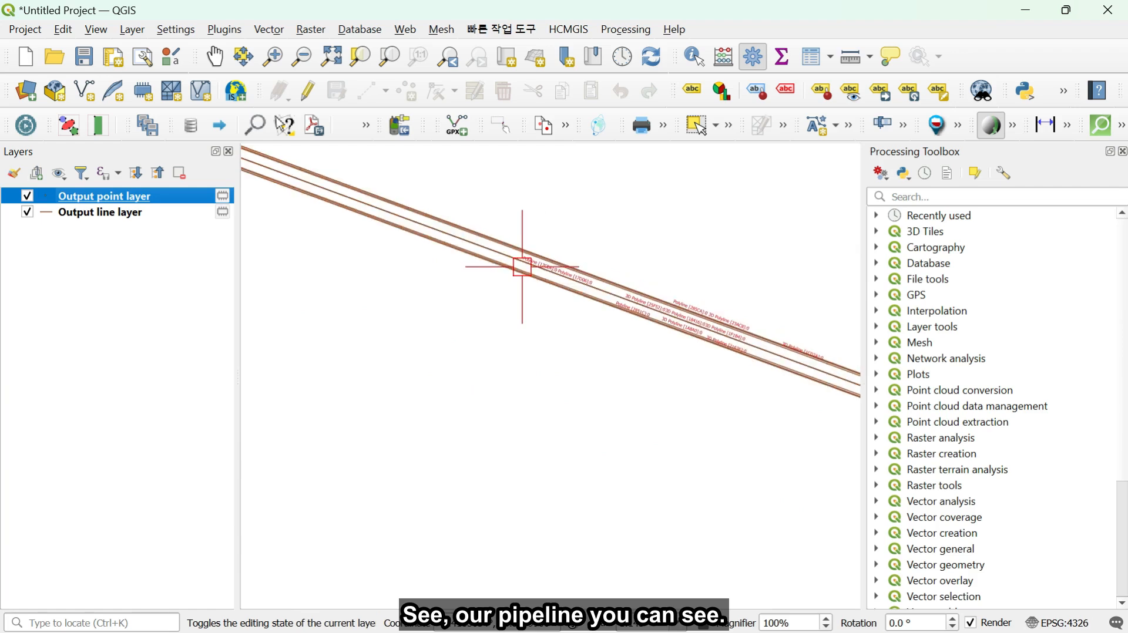
scroll(399, 361, down, 1)
scroll(605, 402, up, 3)
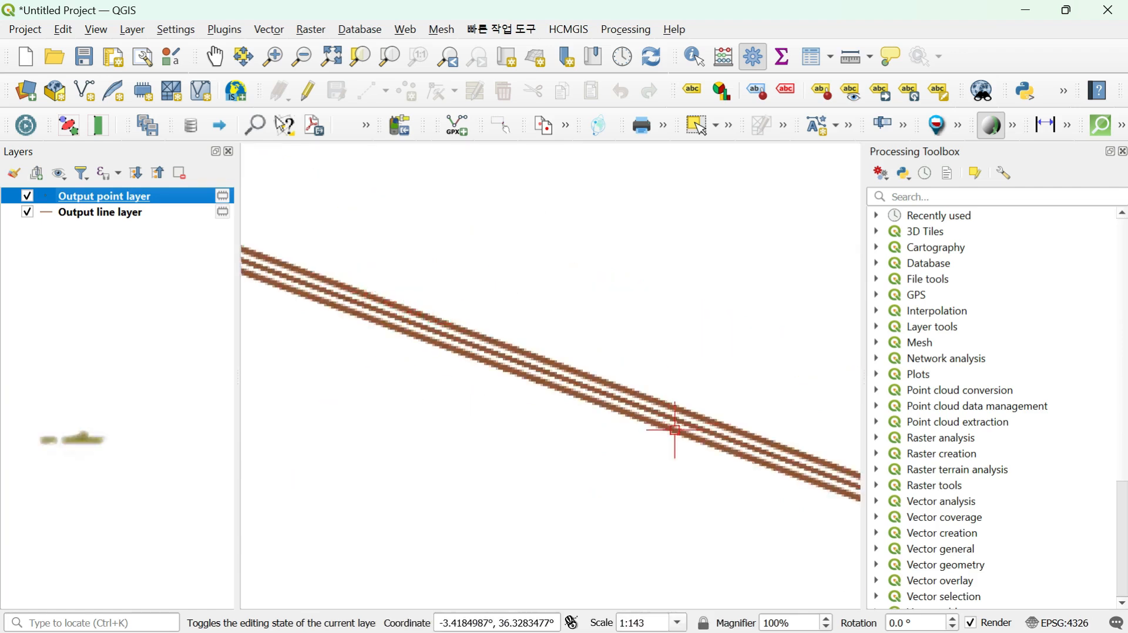
scroll(452, 377, down, 6)
scroll(680, 466, up, 2)
scroll(685, 468, down, 1)
scroll(747, 479, up, 1)
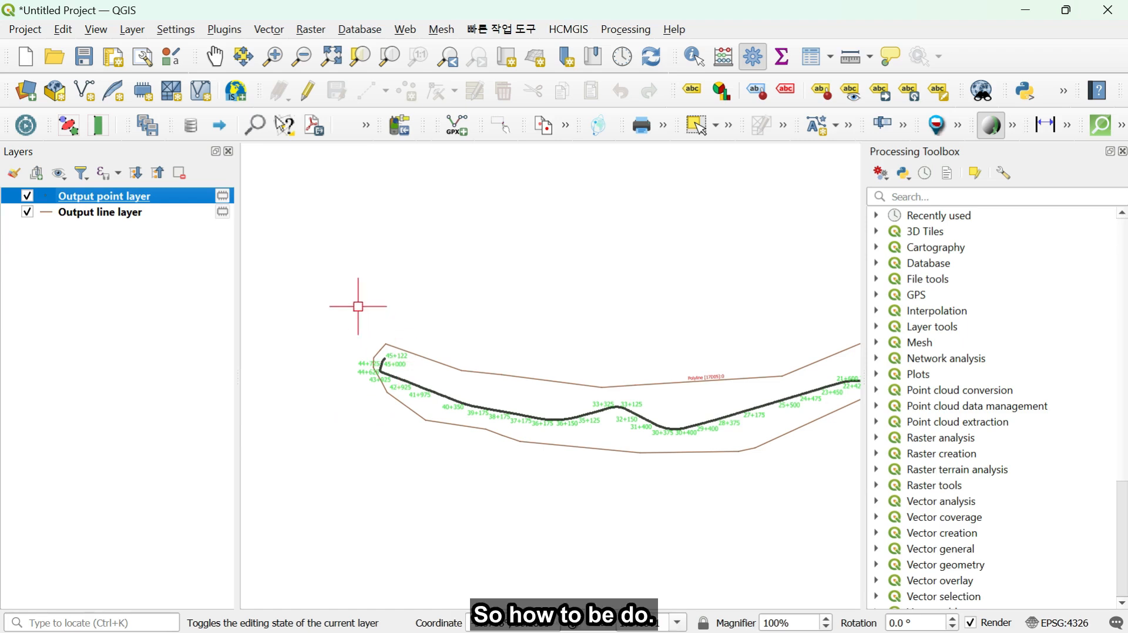
Start saving the features of the Output point layer to a new file with AutoCAD DXF as the format
right_click(125, 200)
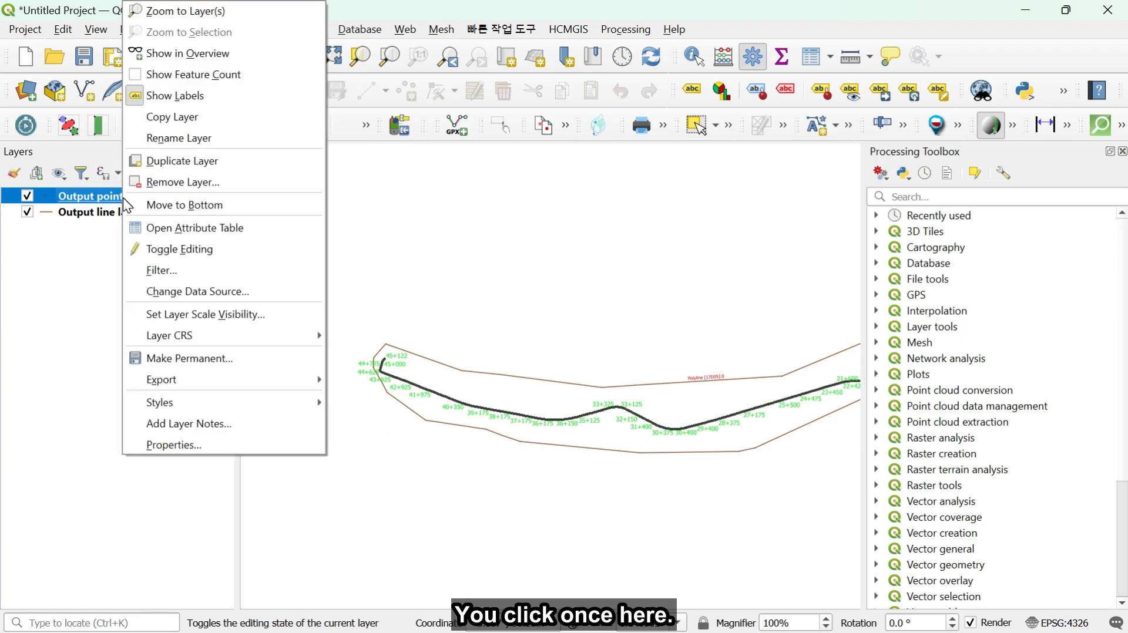
mouse_move(250, 390)
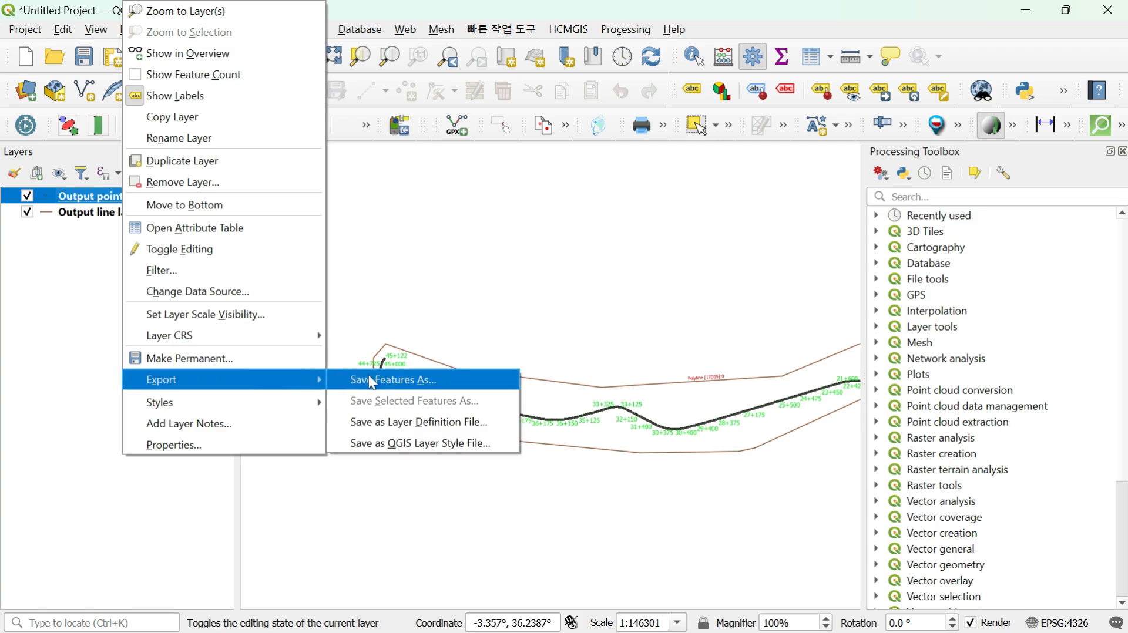
click(407, 389)
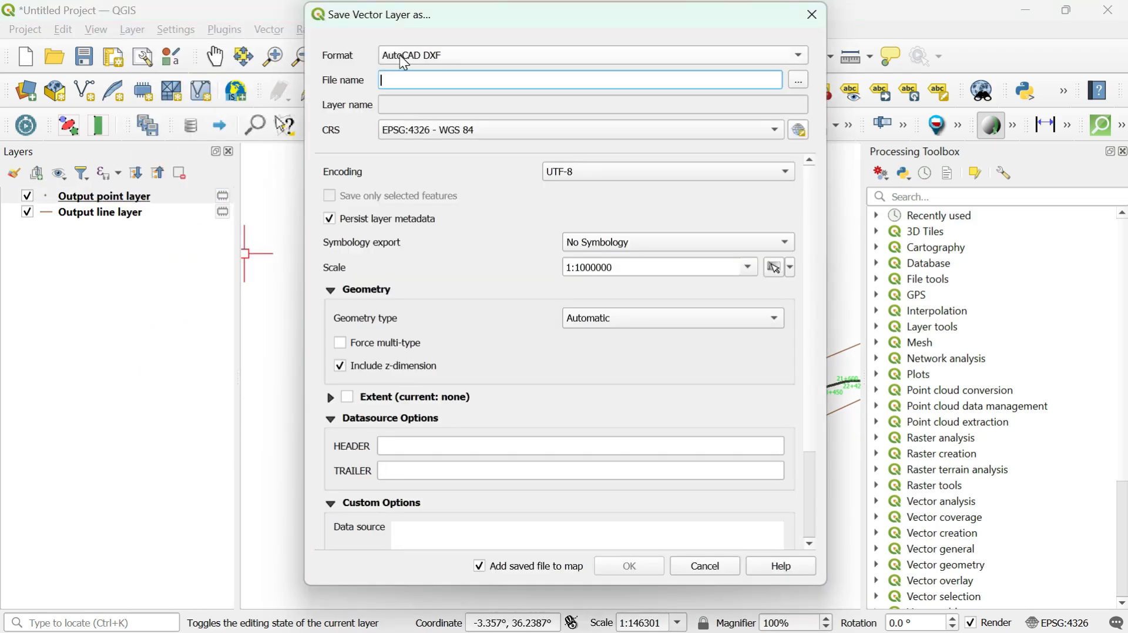
click(465, 56)
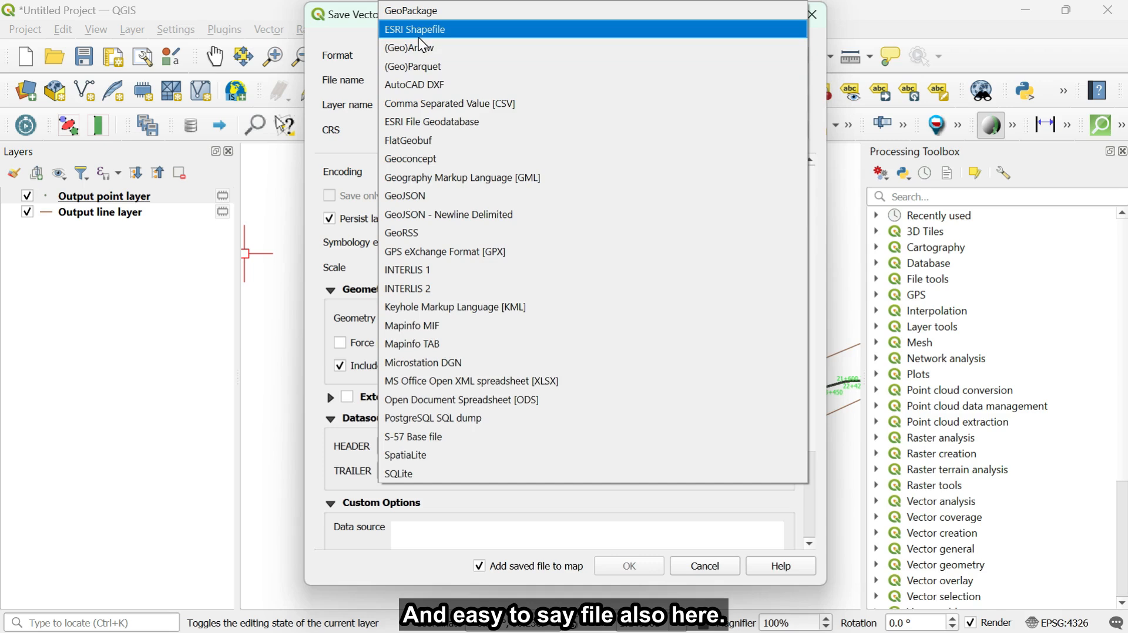
click(422, 86)
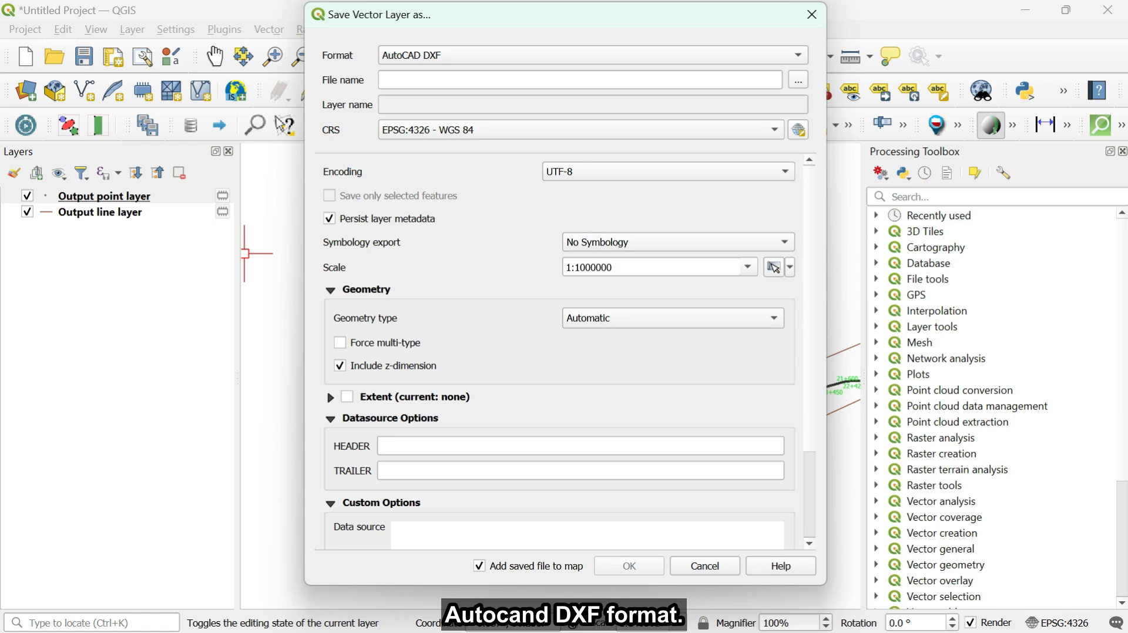
Export the point layer to Documents as "point layer" and add its entities to the map as a group
click(797, 79)
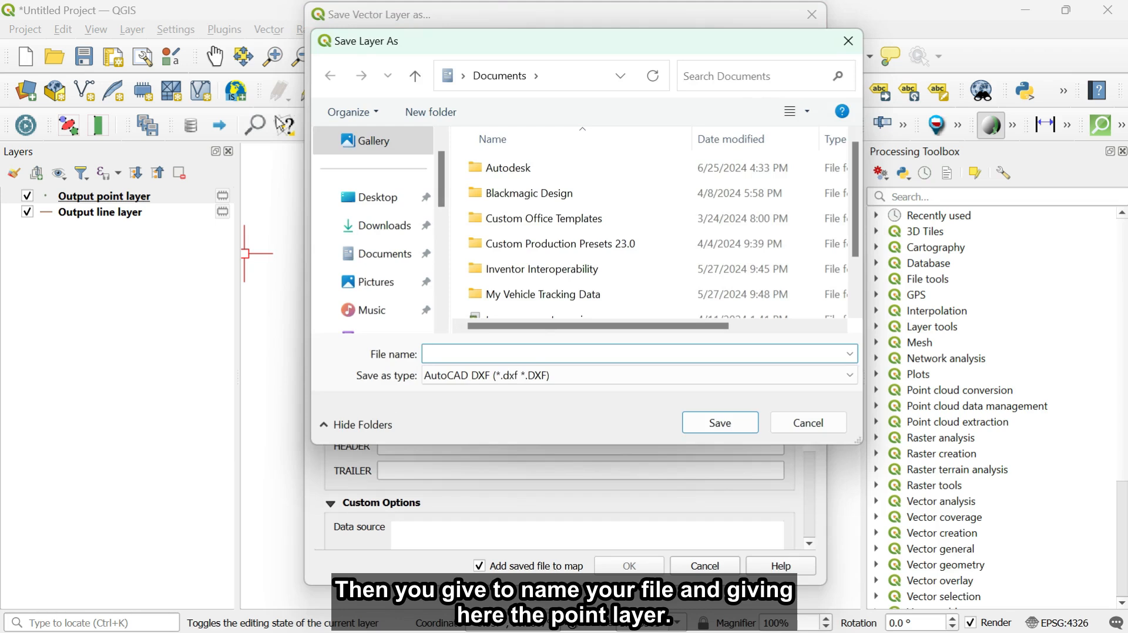
text(point)
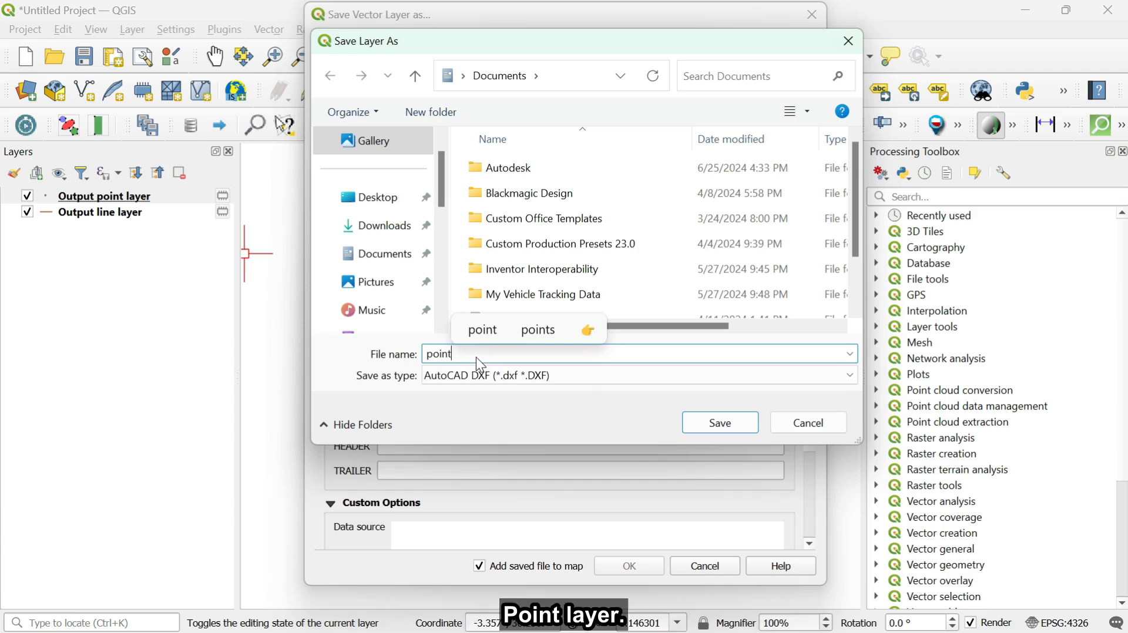
text( lay)
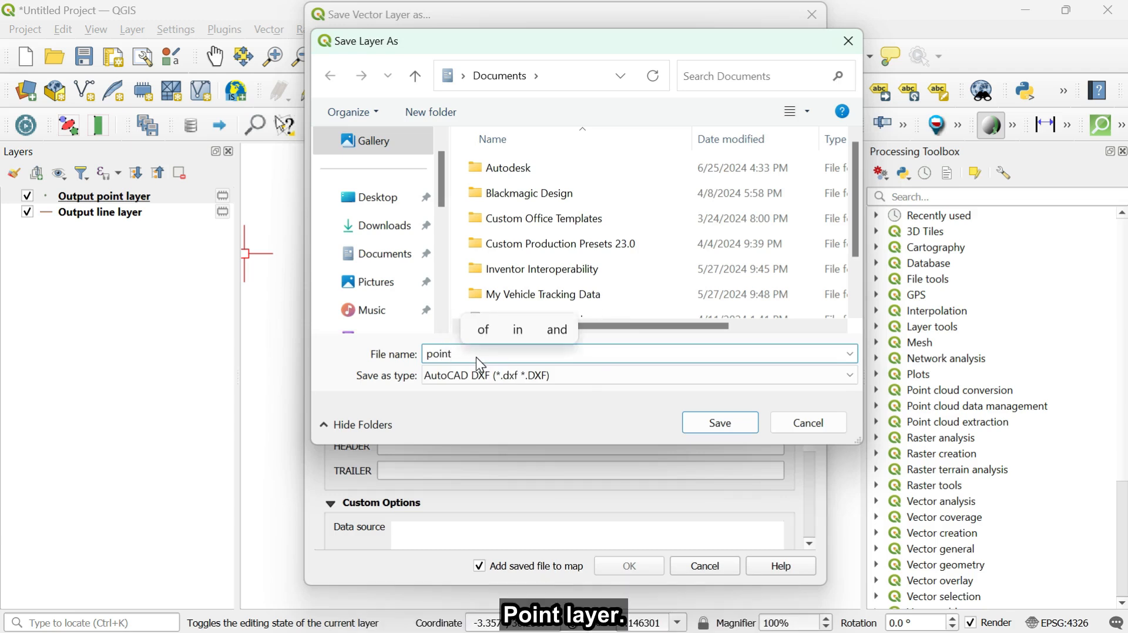
text(er)
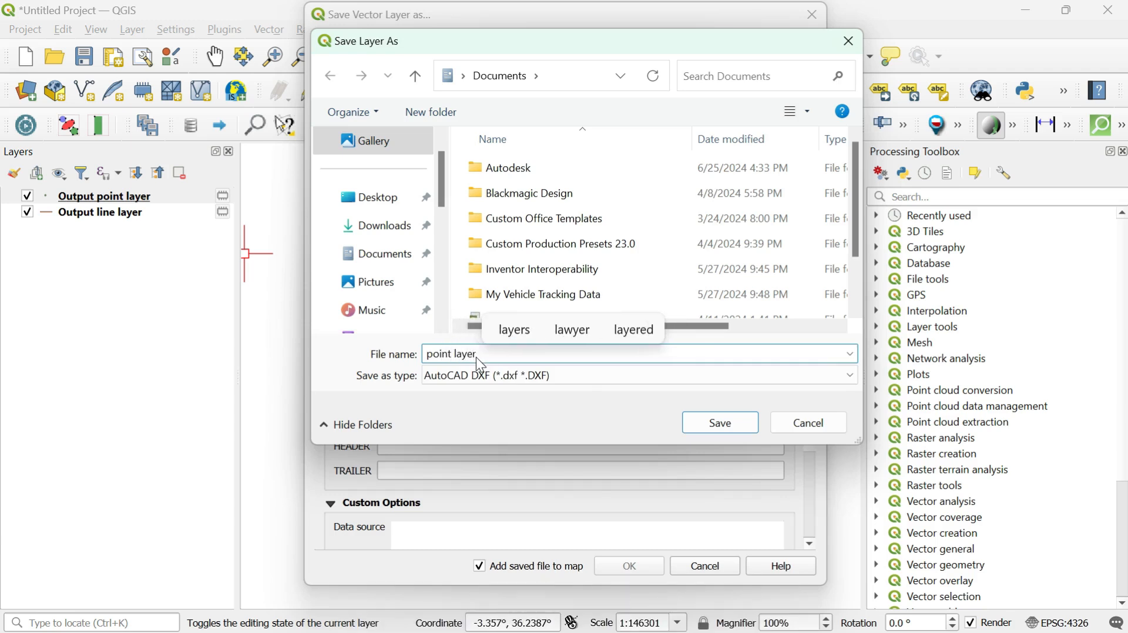
click(729, 422)
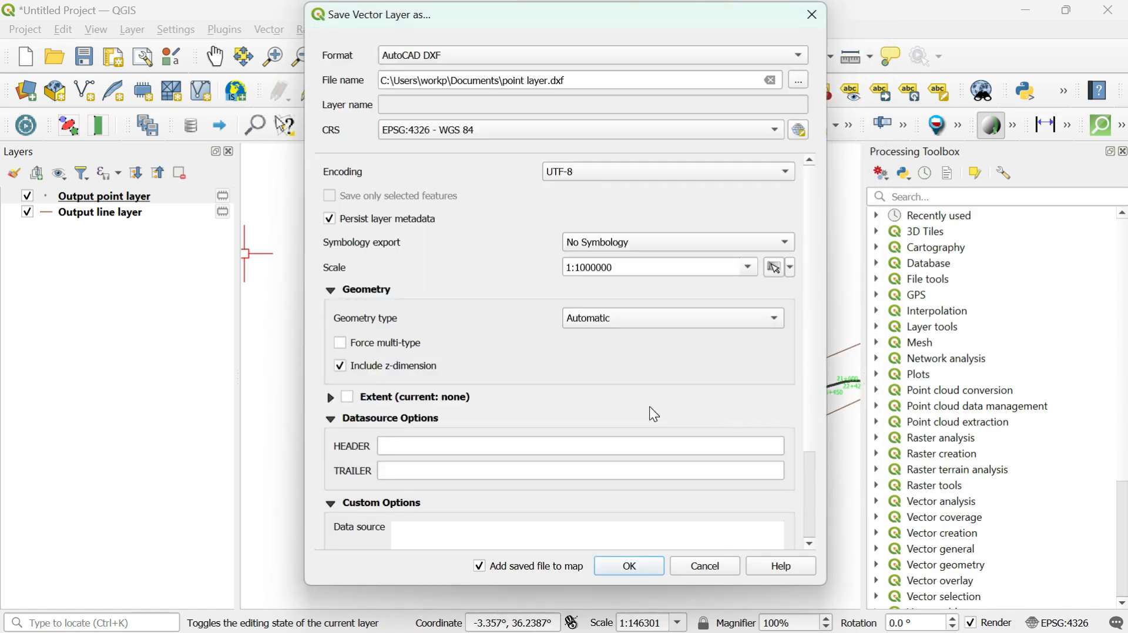
click(635, 567)
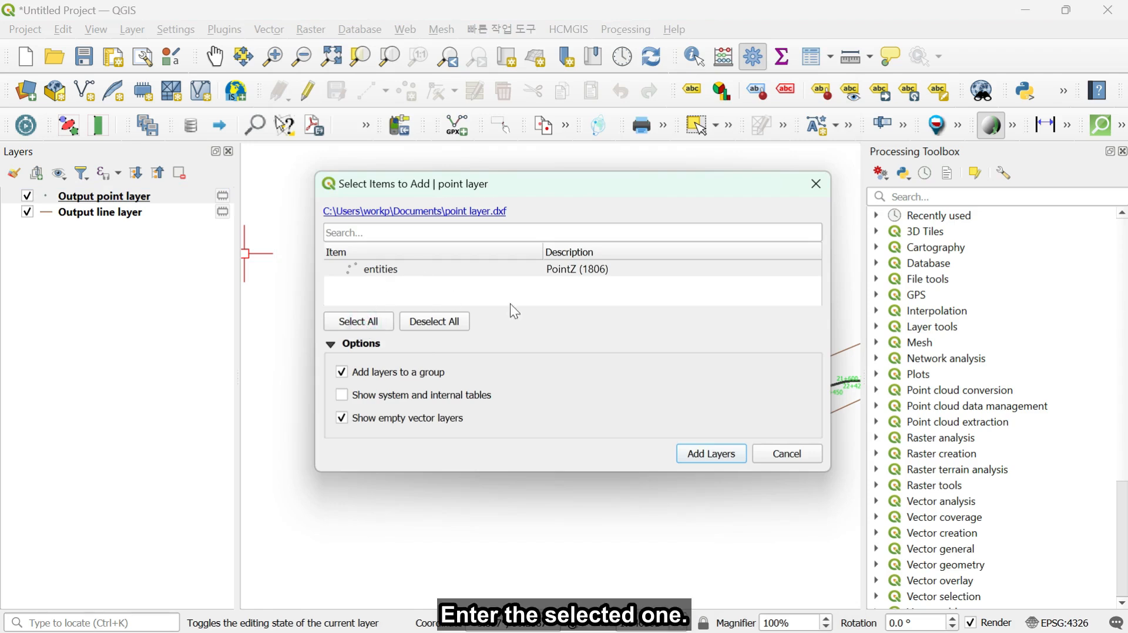
click(708, 453)
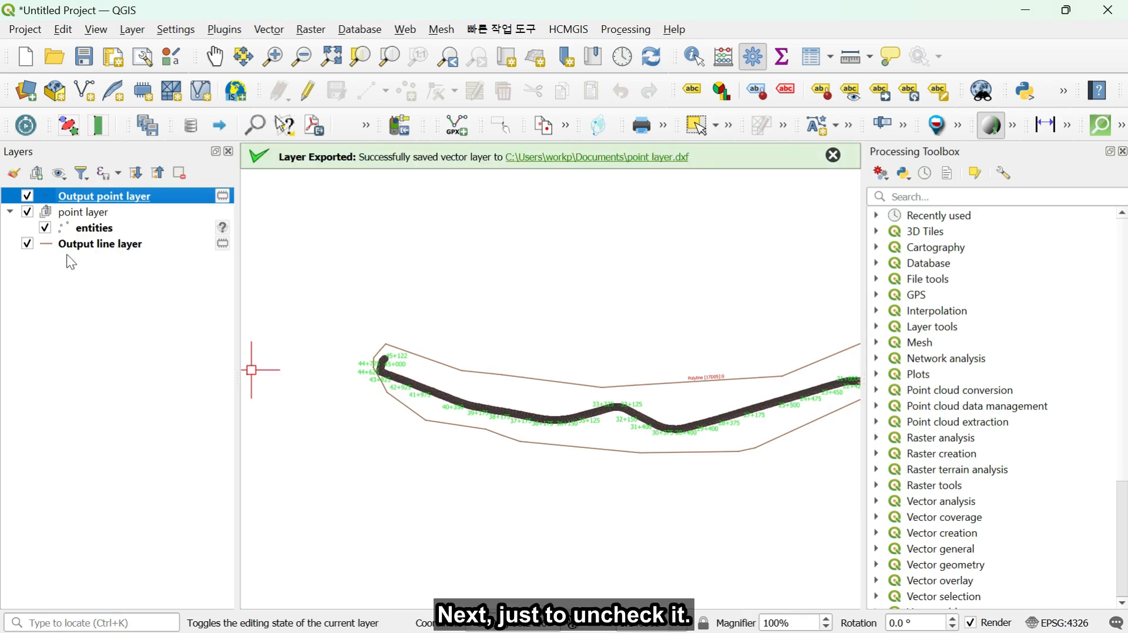
Hide the original Output point layer on the map
click(25, 252)
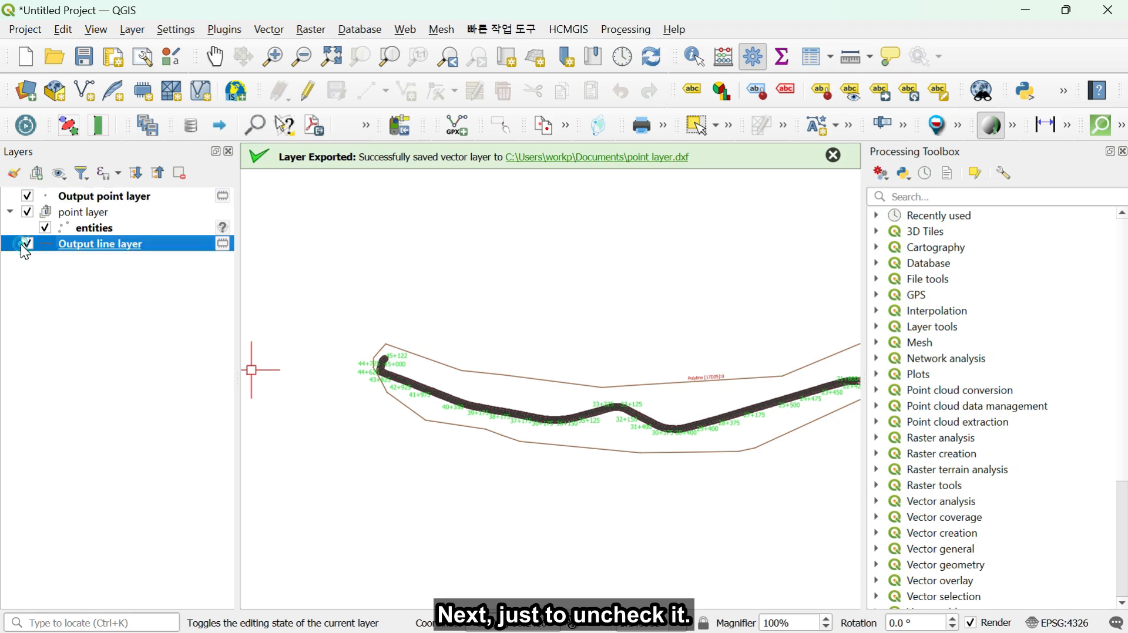
click(27, 197)
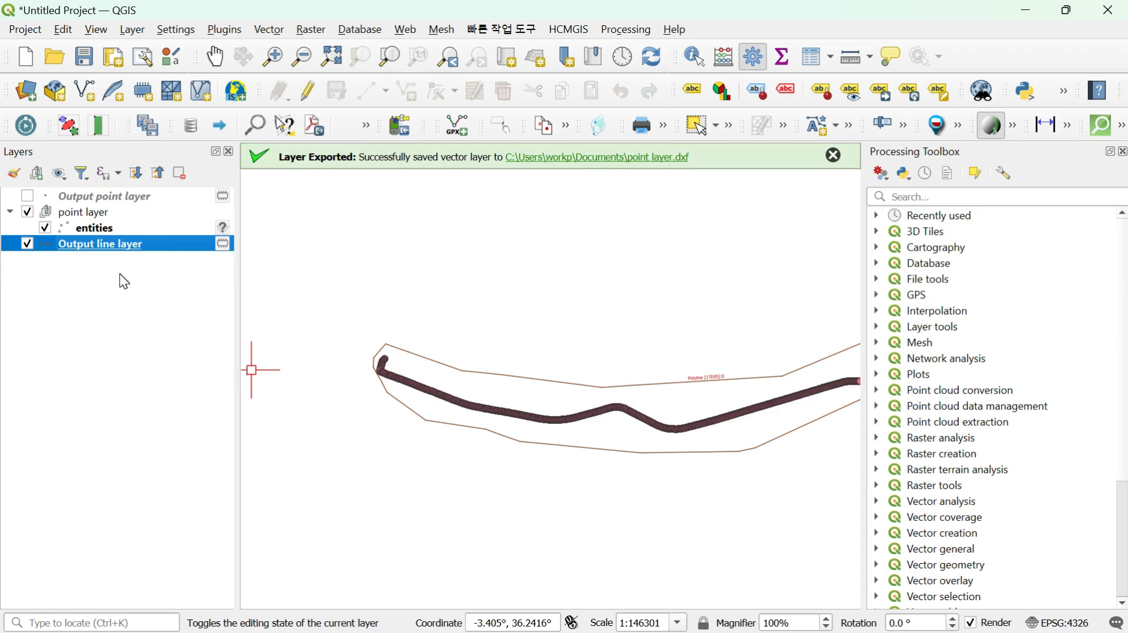
right_click(105, 253)
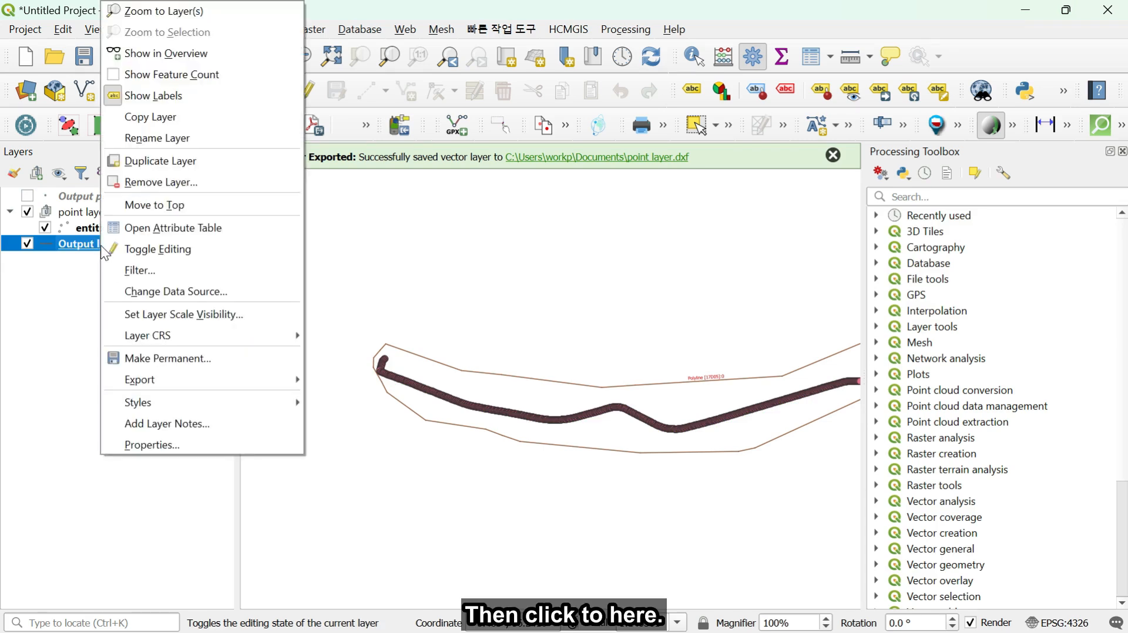
click(165, 445)
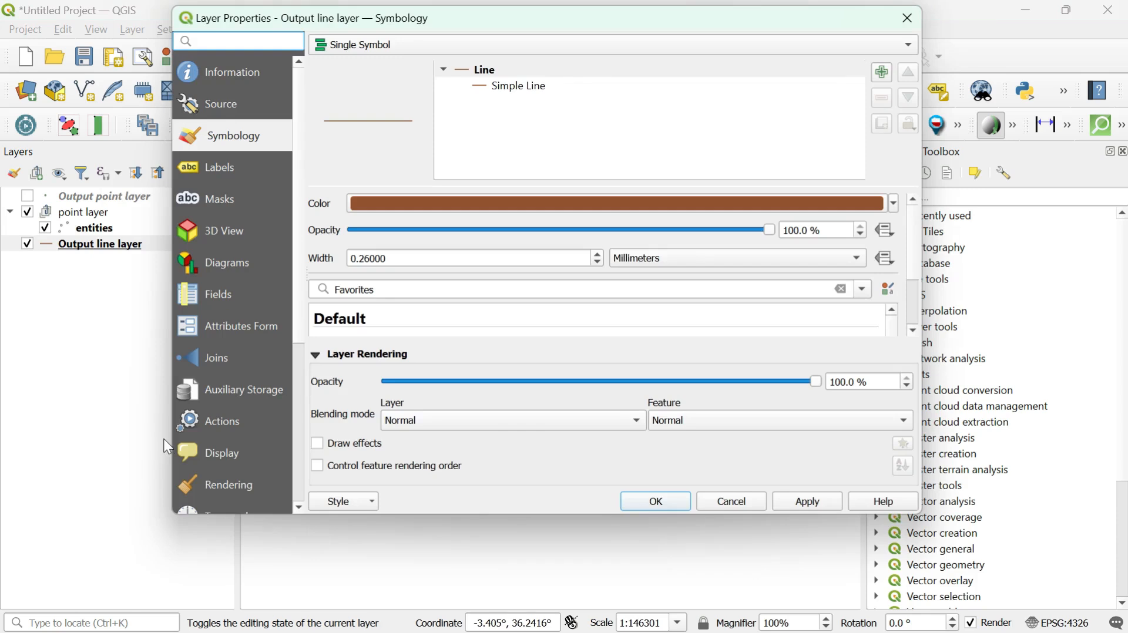
click(908, 18)
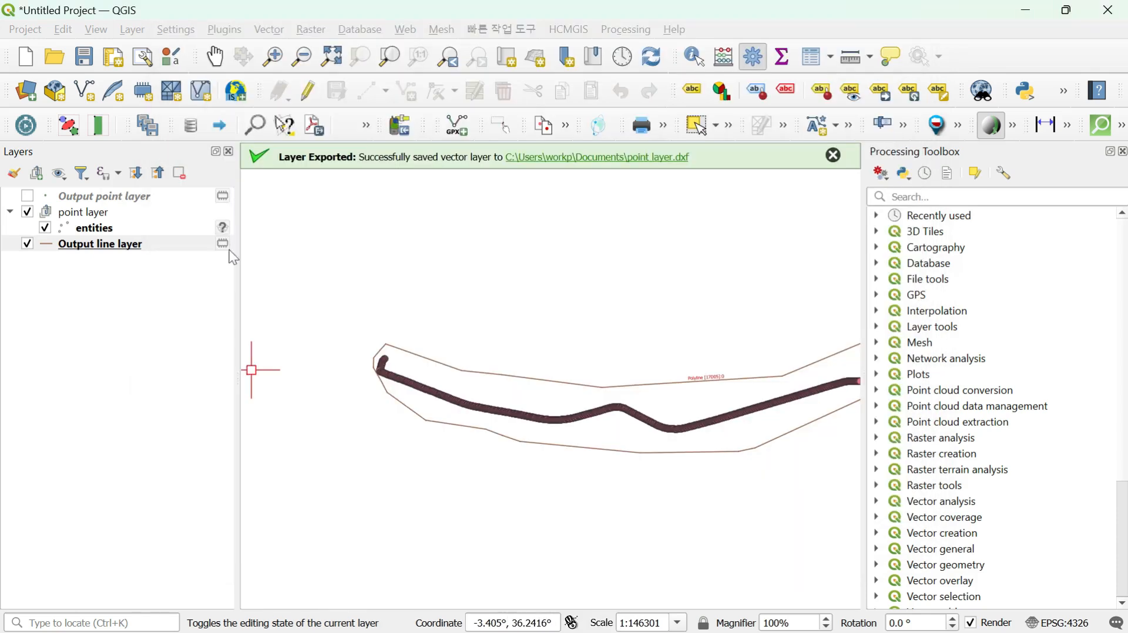
Export the features of the Output line layer in AutoCAD DXF format to Documents as "Line layer"
click(117, 243)
right_click(116, 243)
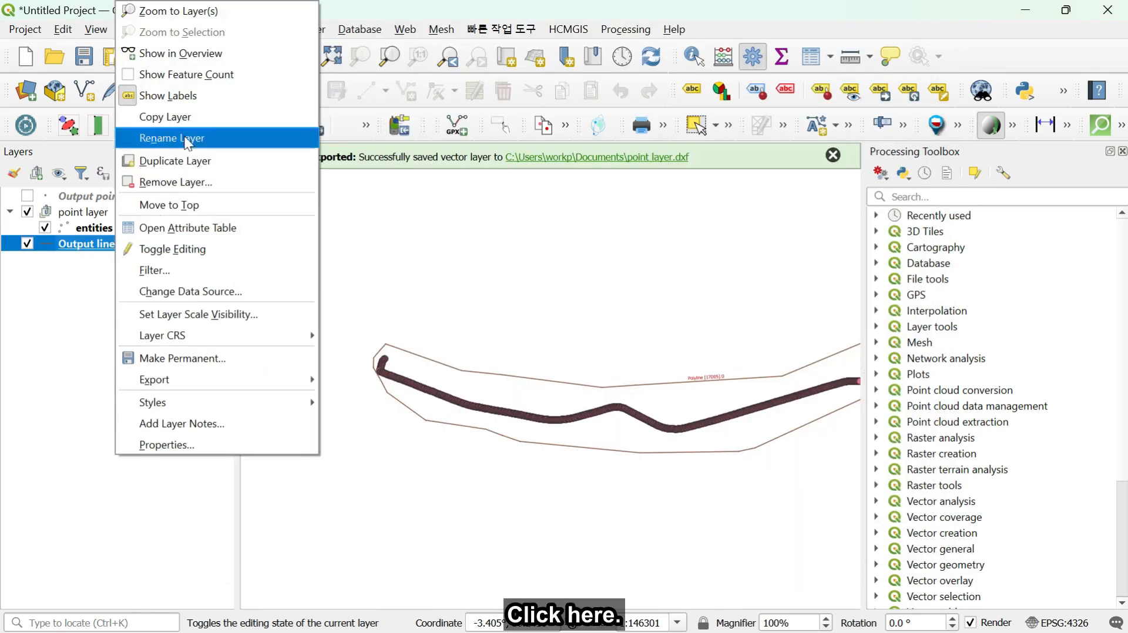
mouse_move(252, 379)
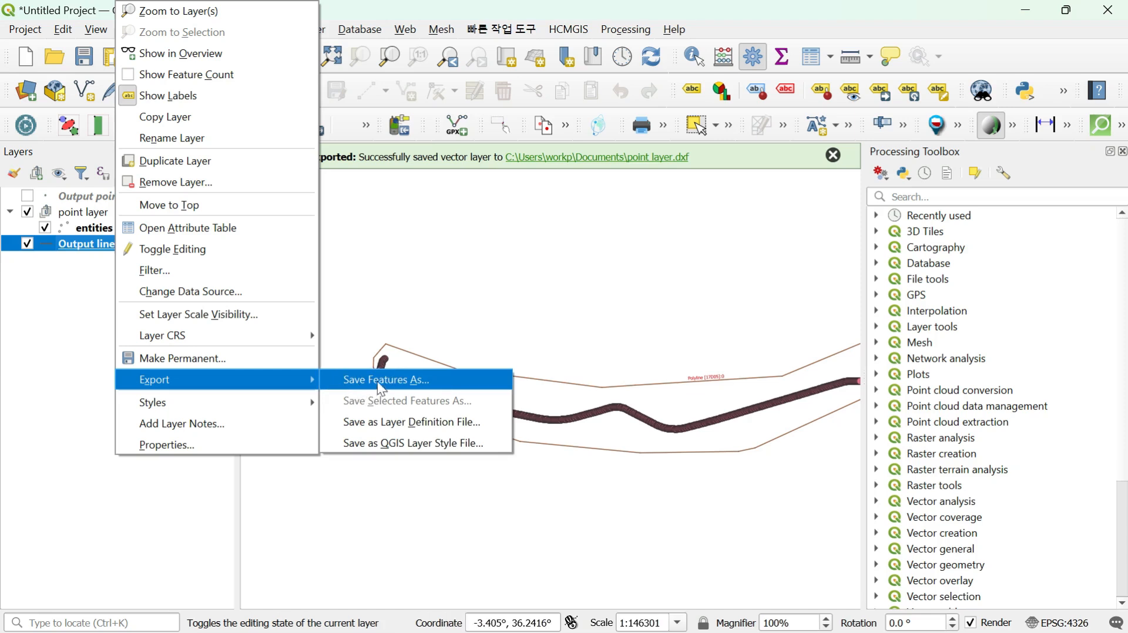
click(392, 380)
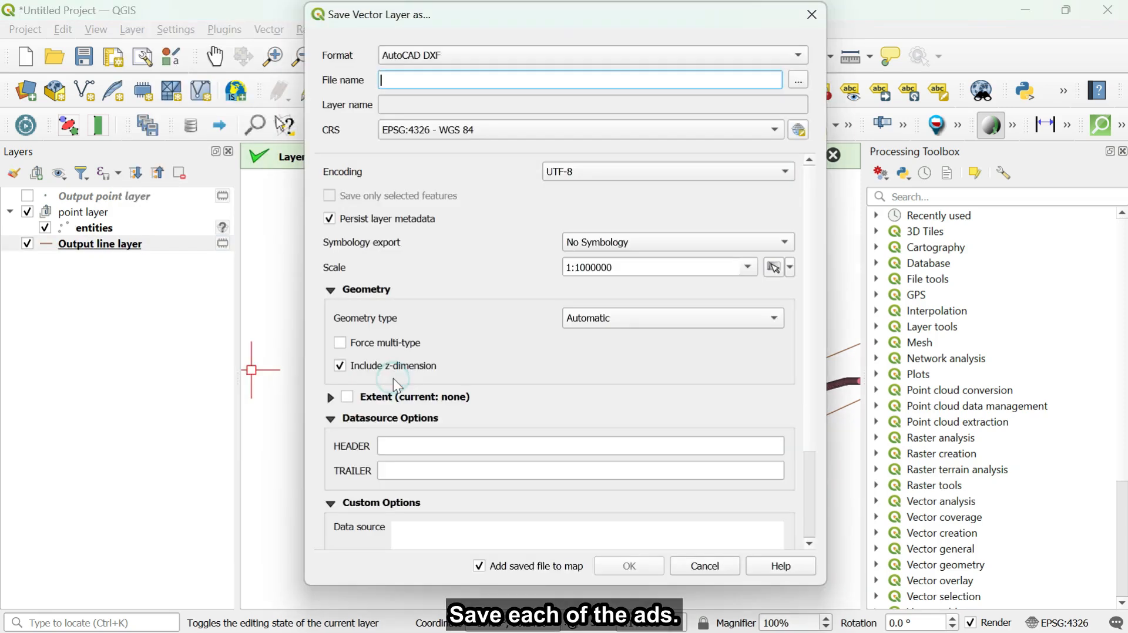
click(798, 86)
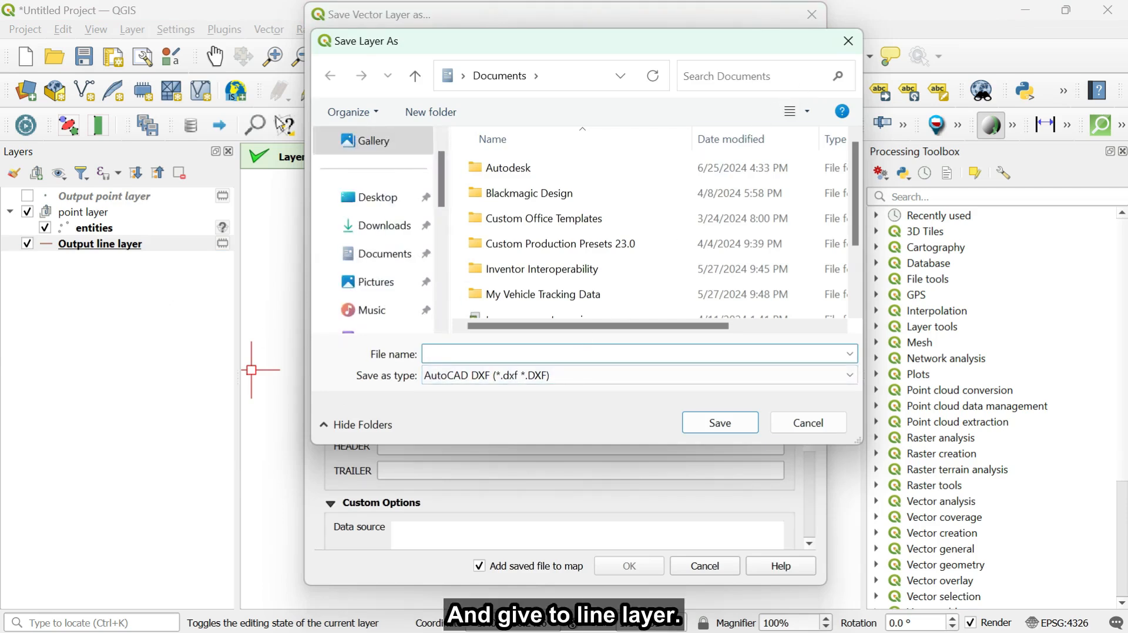
text(Line )
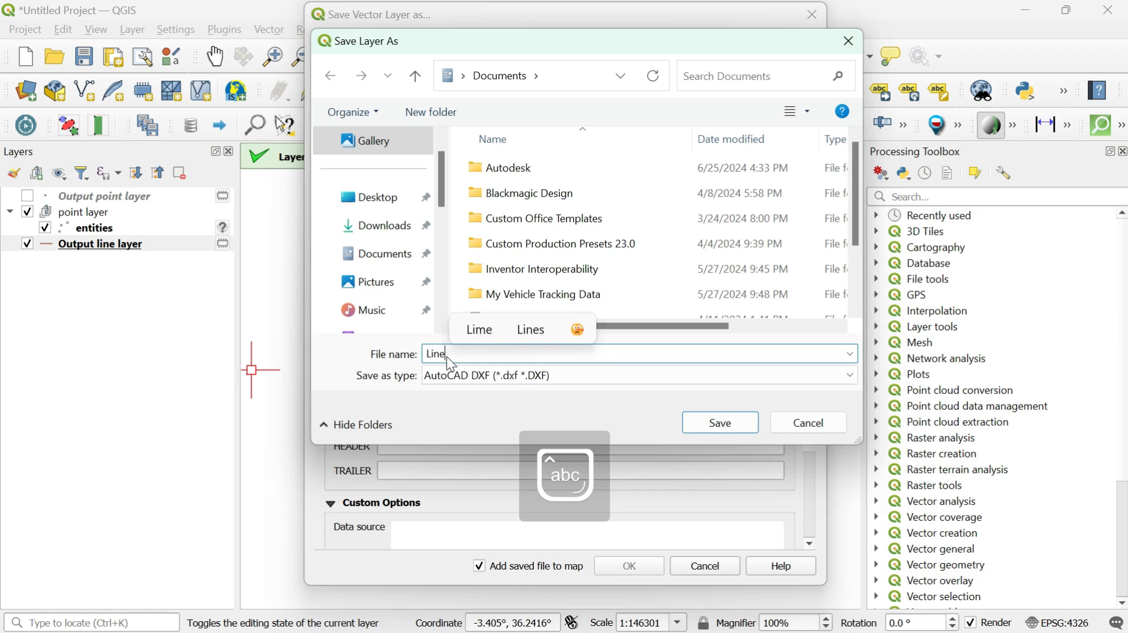
text(layer)
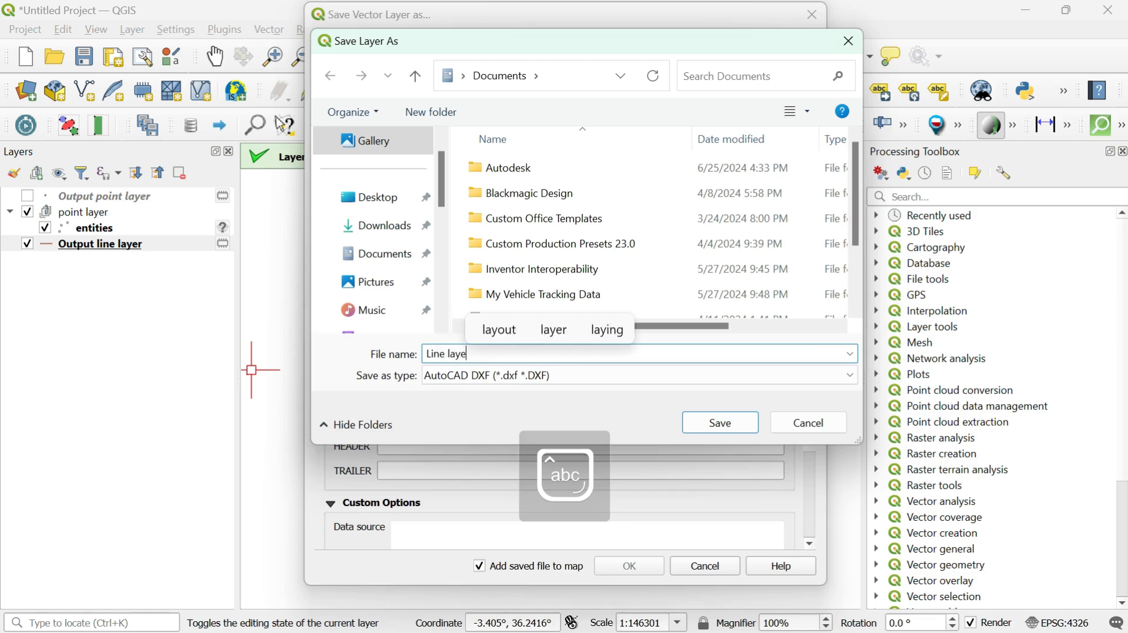
click(745, 430)
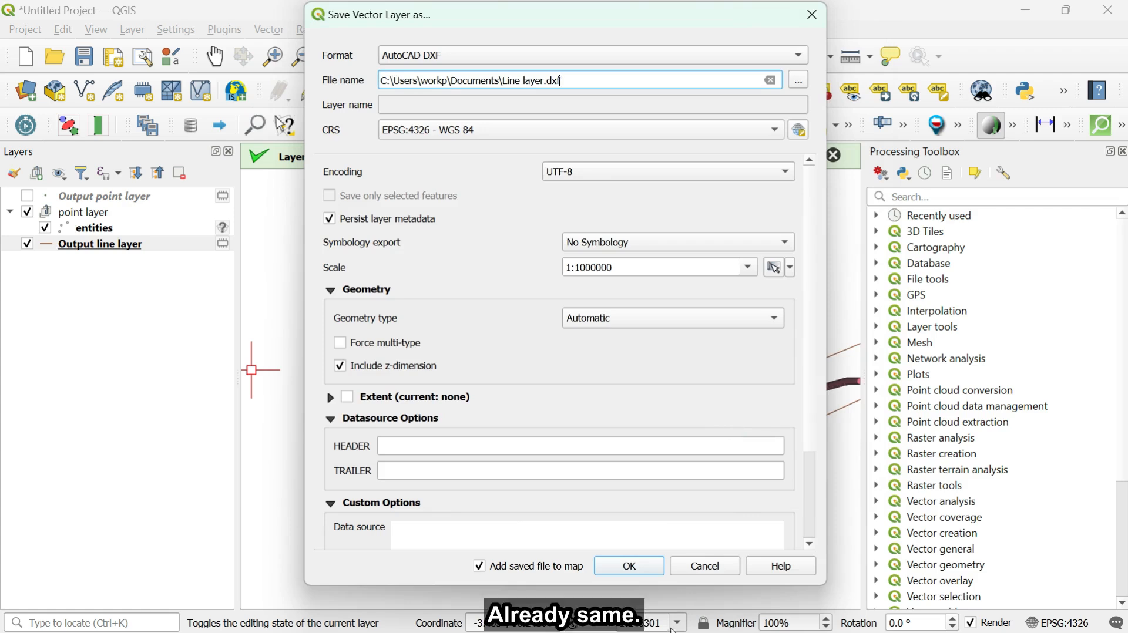
click(633, 574)
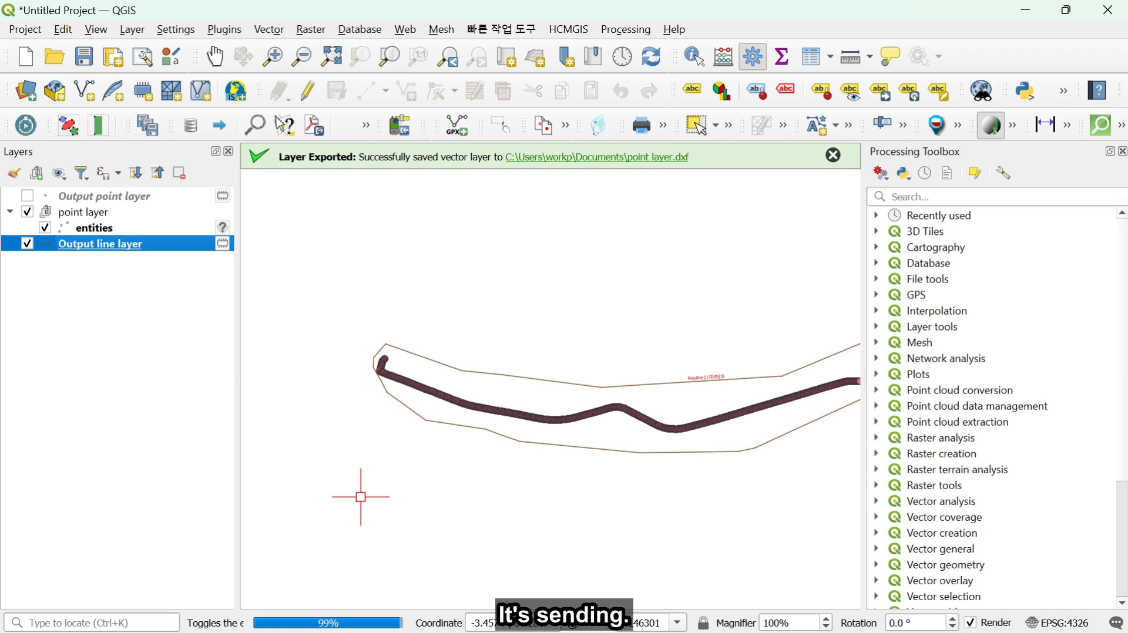
Add all entities of the exported Line layer file to the map and hide the original Output line layer
scroll(361, 498, down, 2)
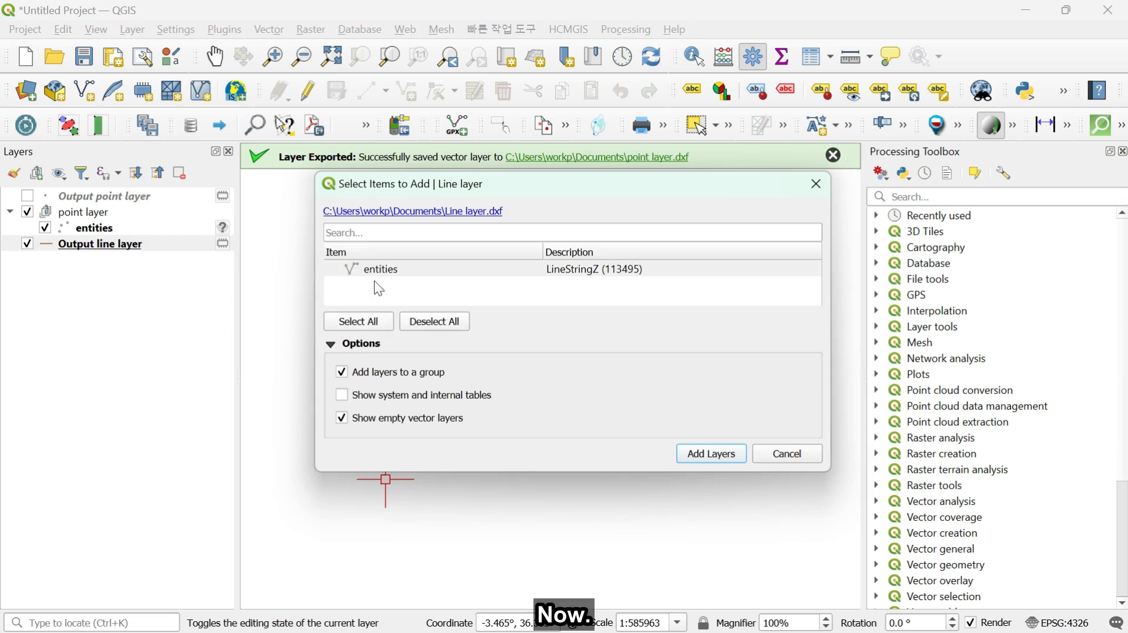
click(365, 324)
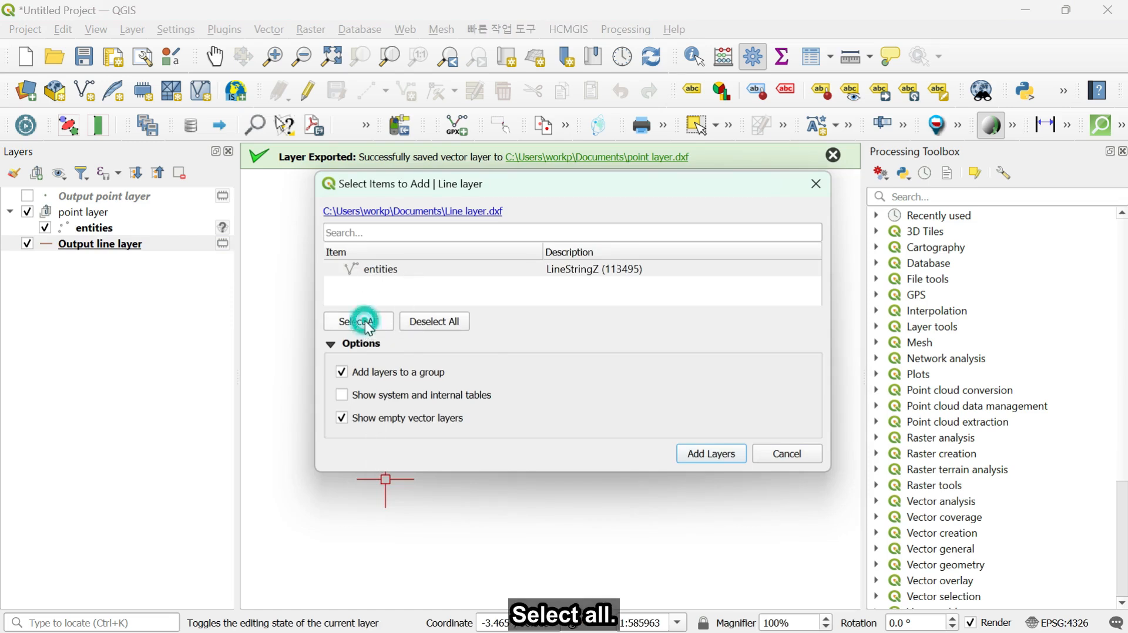
click(718, 458)
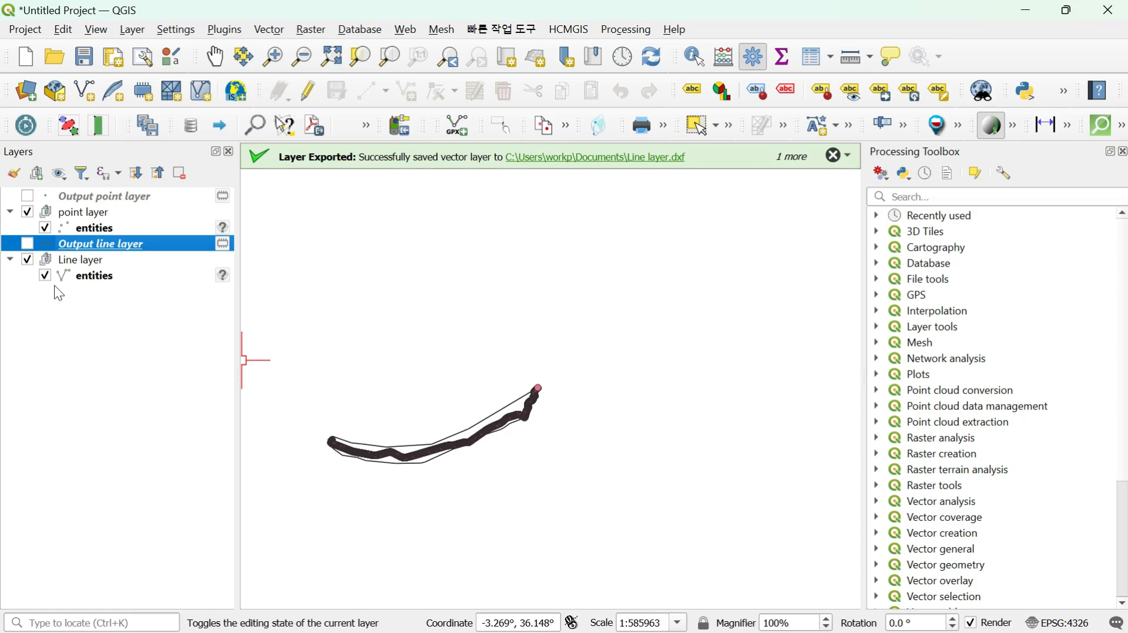
Examine the exported point and line entities on the map at close range
scroll(397, 464, up, 5)
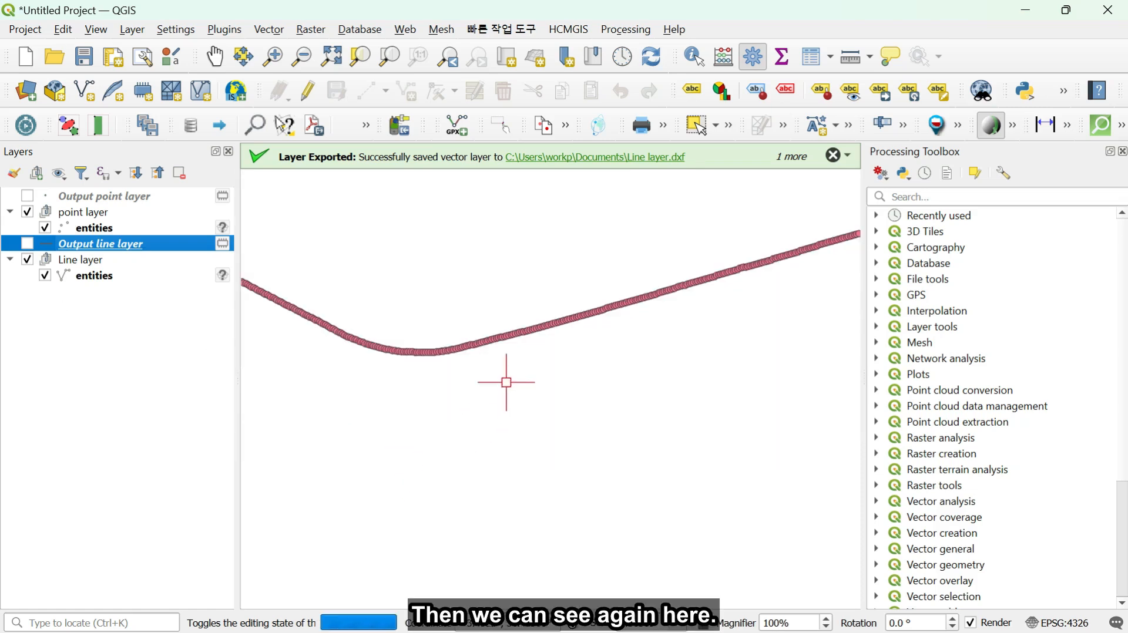
scroll(499, 347, up, 5)
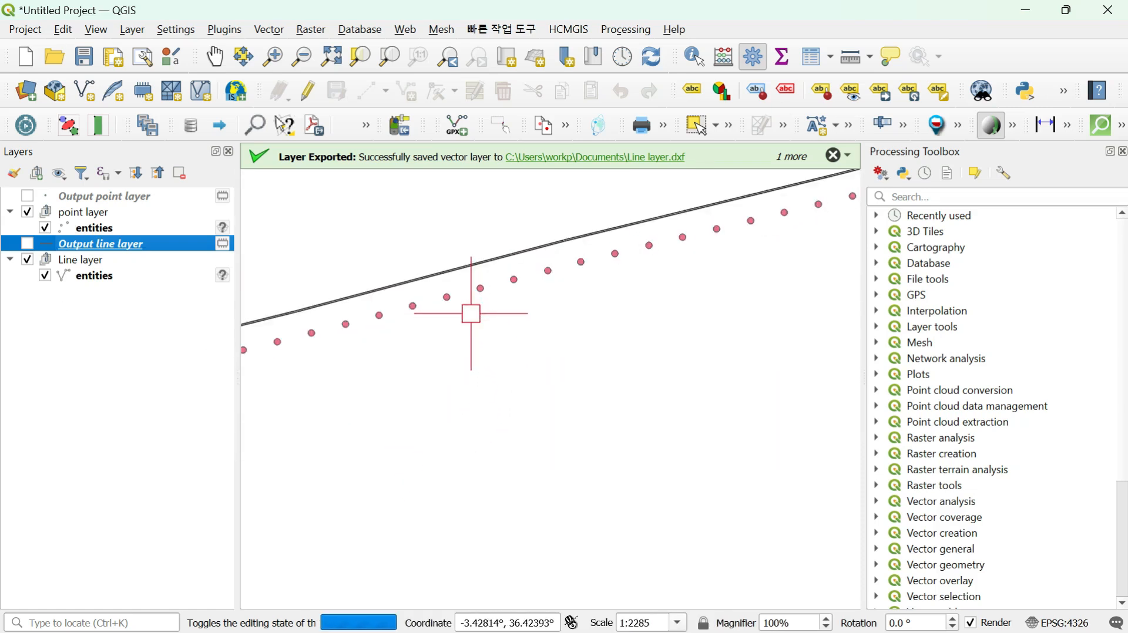
scroll(473, 353, down, 5)
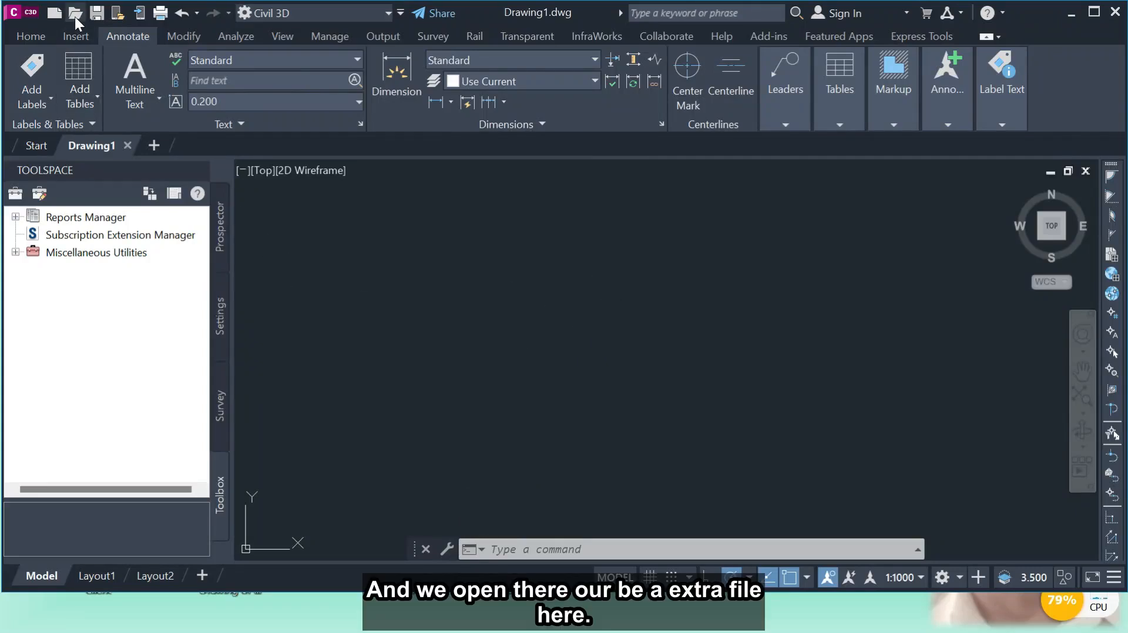
Switch to Civil 3D and open the Line layer DXF file from Documents
click(75, 16)
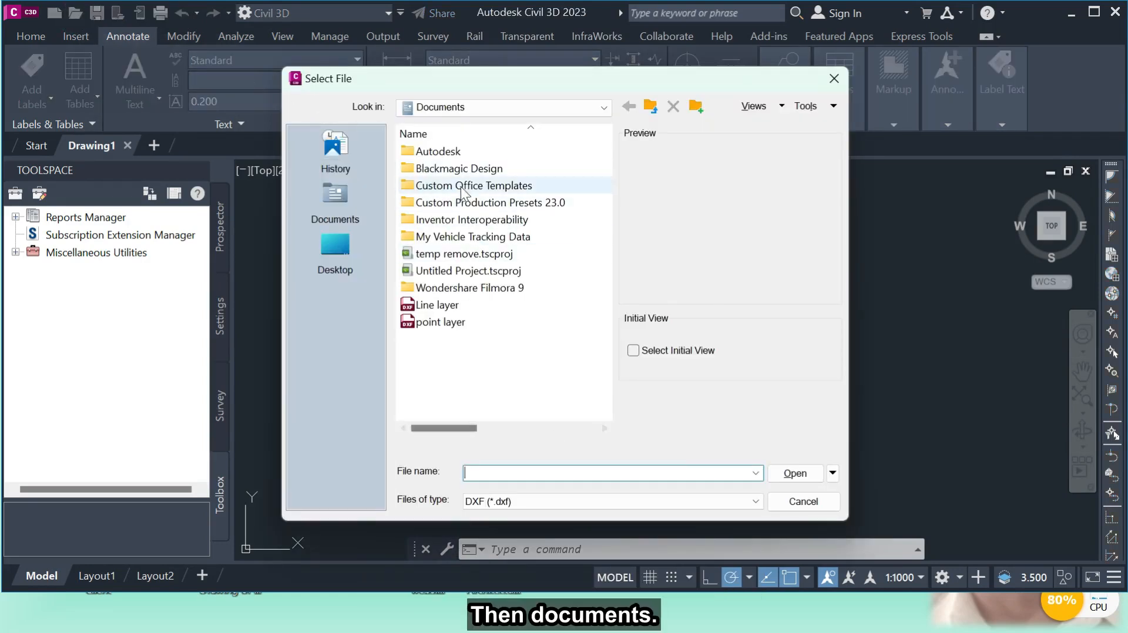
click(446, 311)
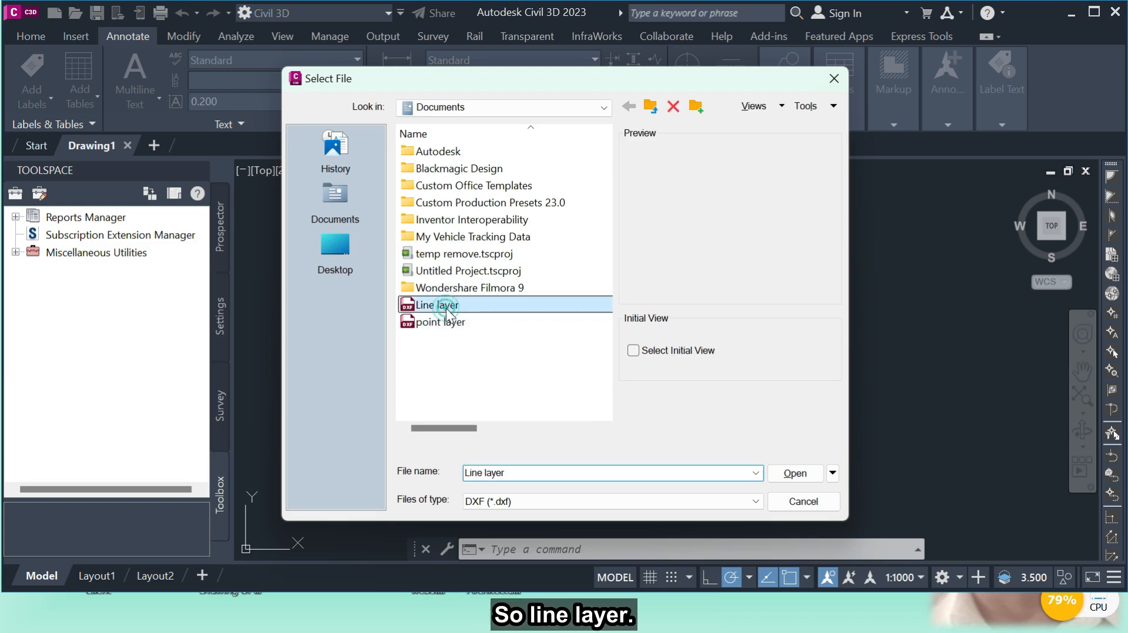
click(794, 478)
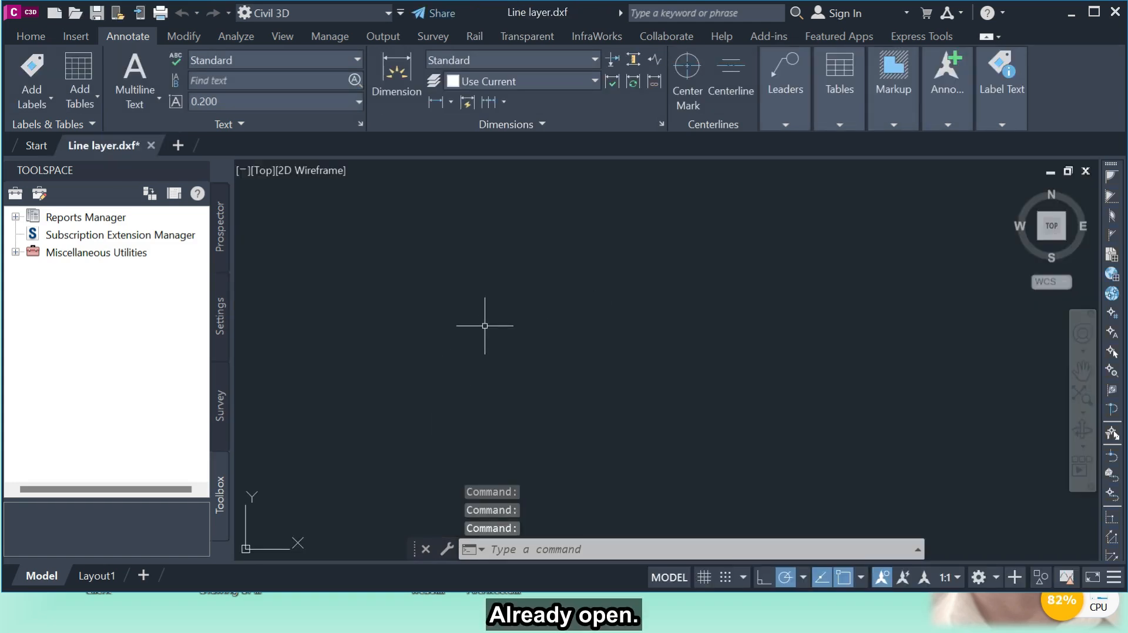
Zoom to the extents of the Line layer drawing
right_click(496, 303)
mouse_move(561, 364)
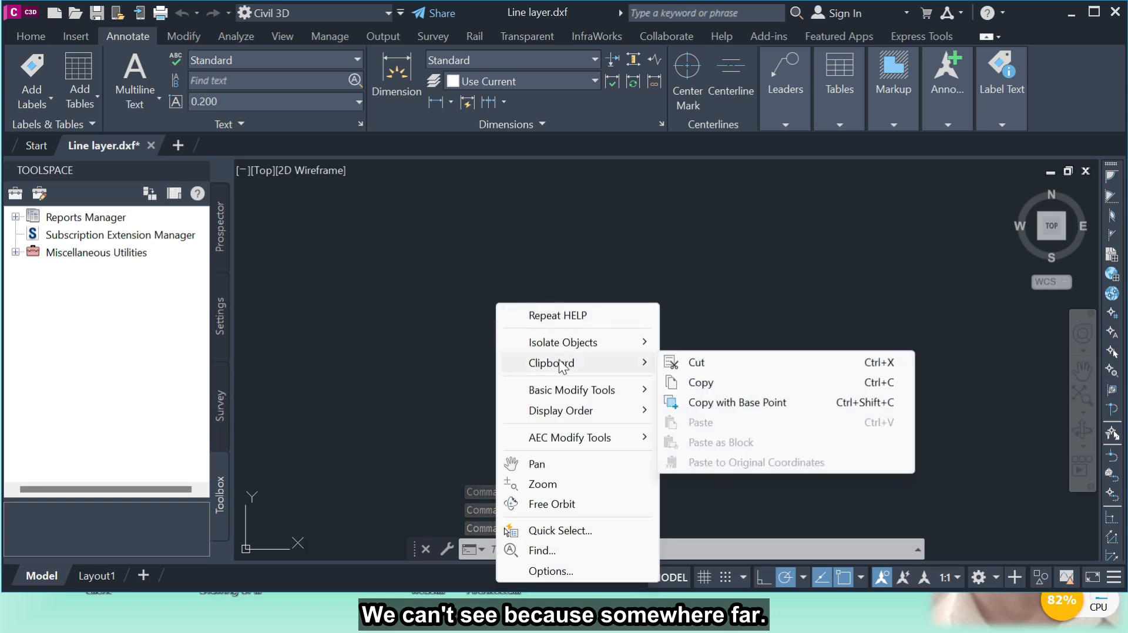
click(555, 485)
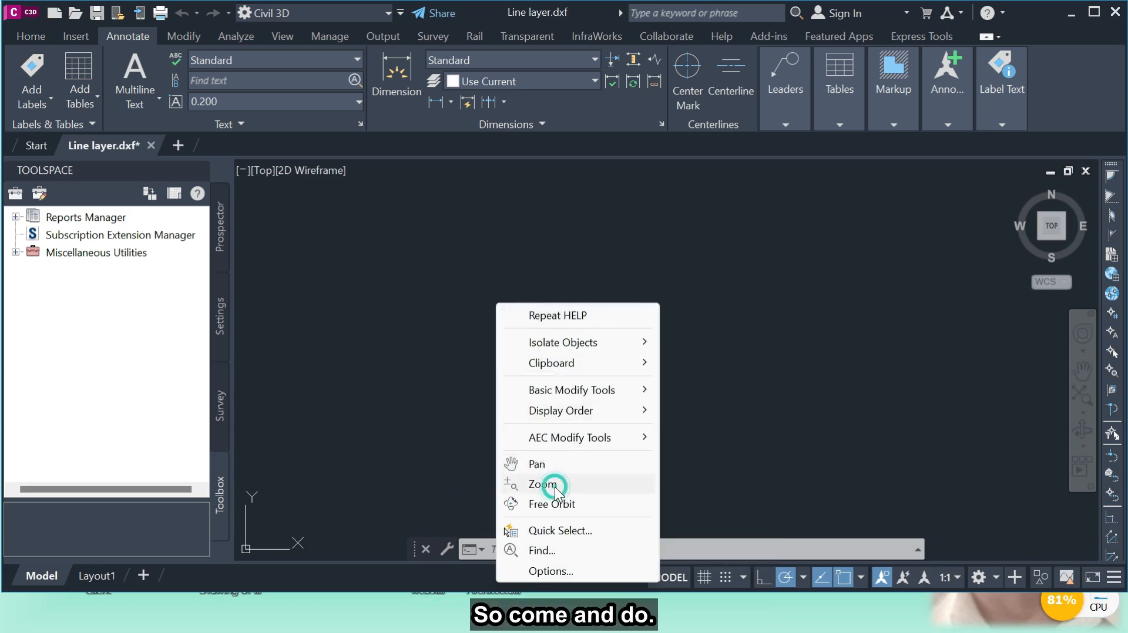
right_click(524, 297)
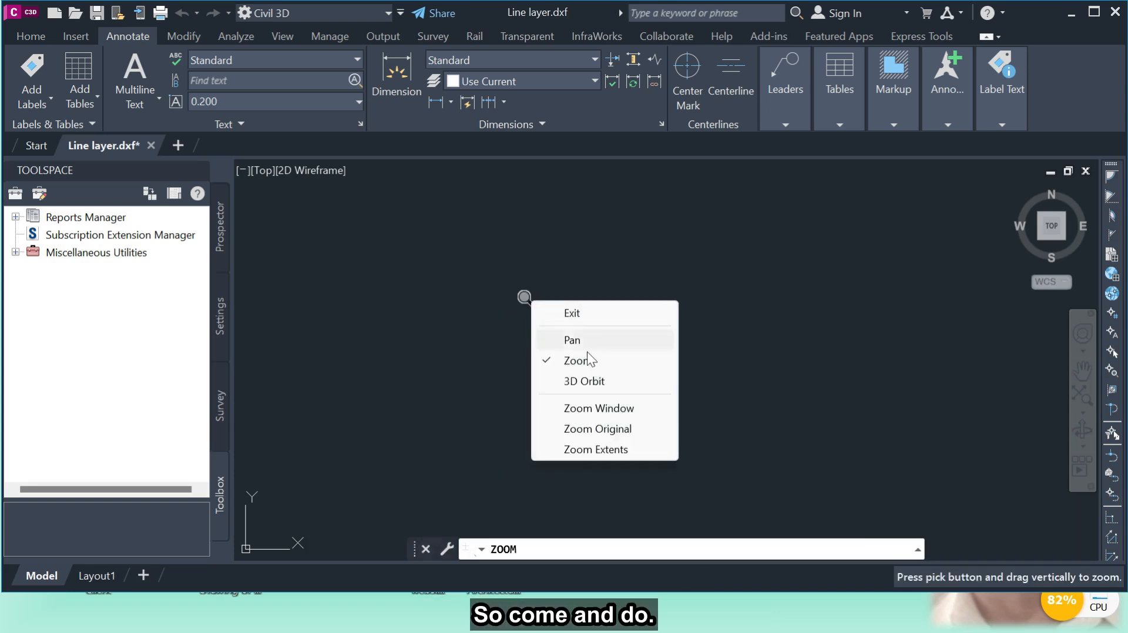
click(605, 450)
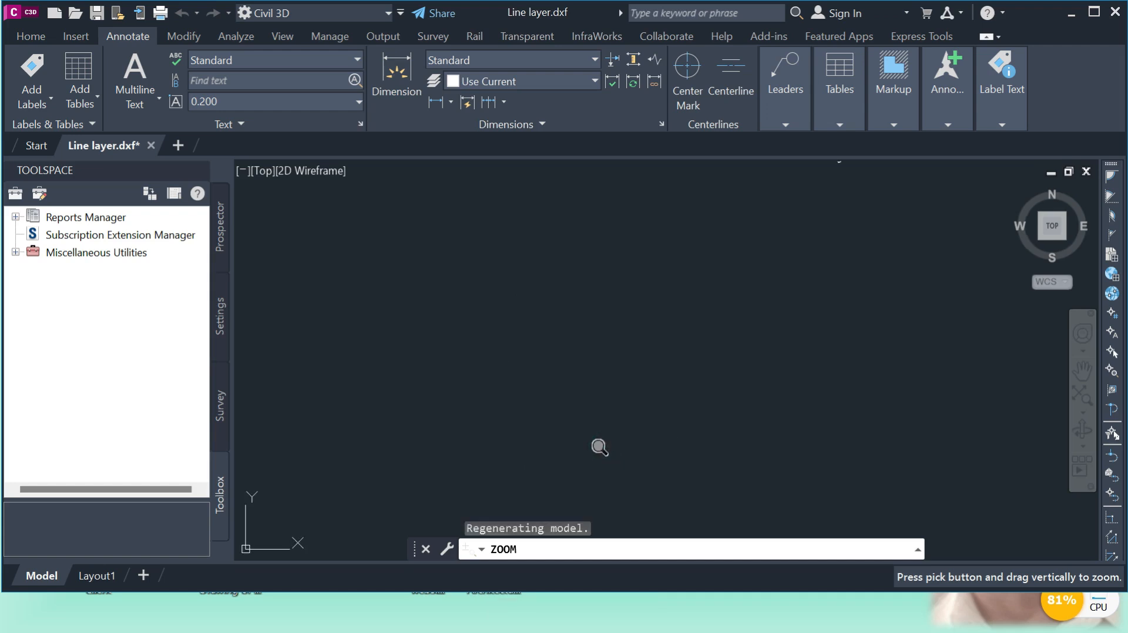
key(Escape)
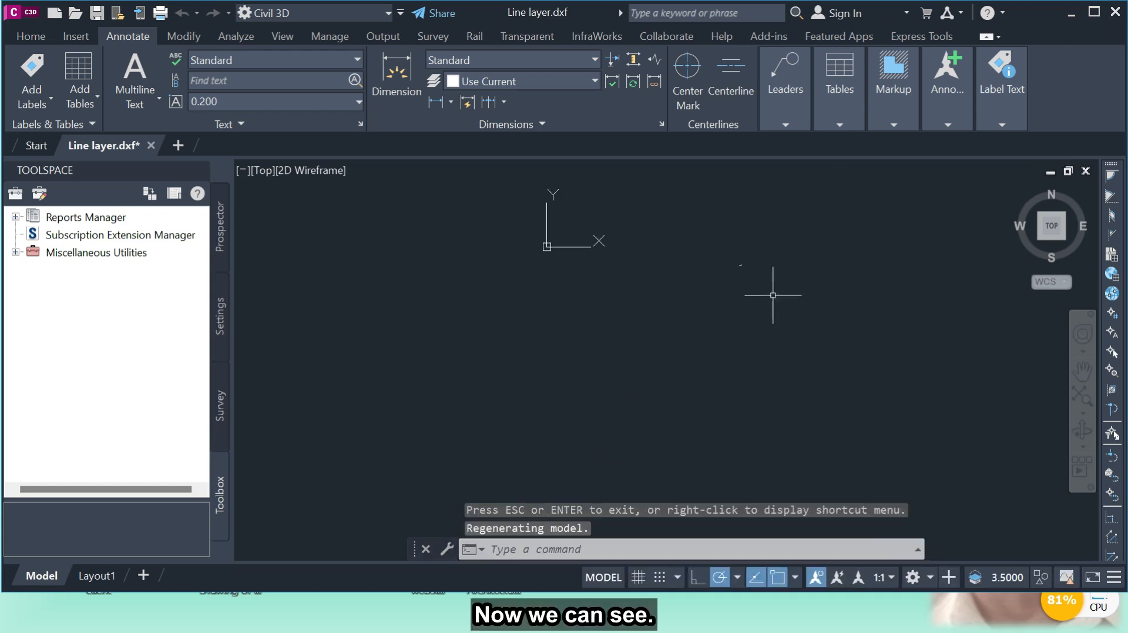
Examine the imported pipeline and boundary lines in the Line layer drawing, both at close range and as a whole
scroll(746, 260, up, 10)
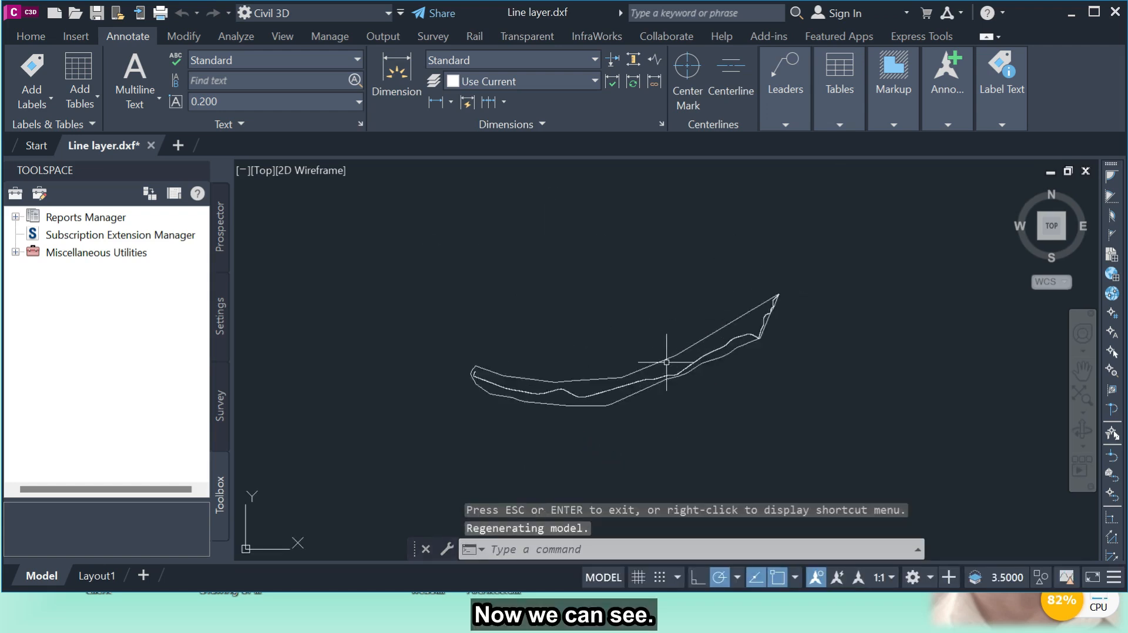
scroll(650, 409, down, 6)
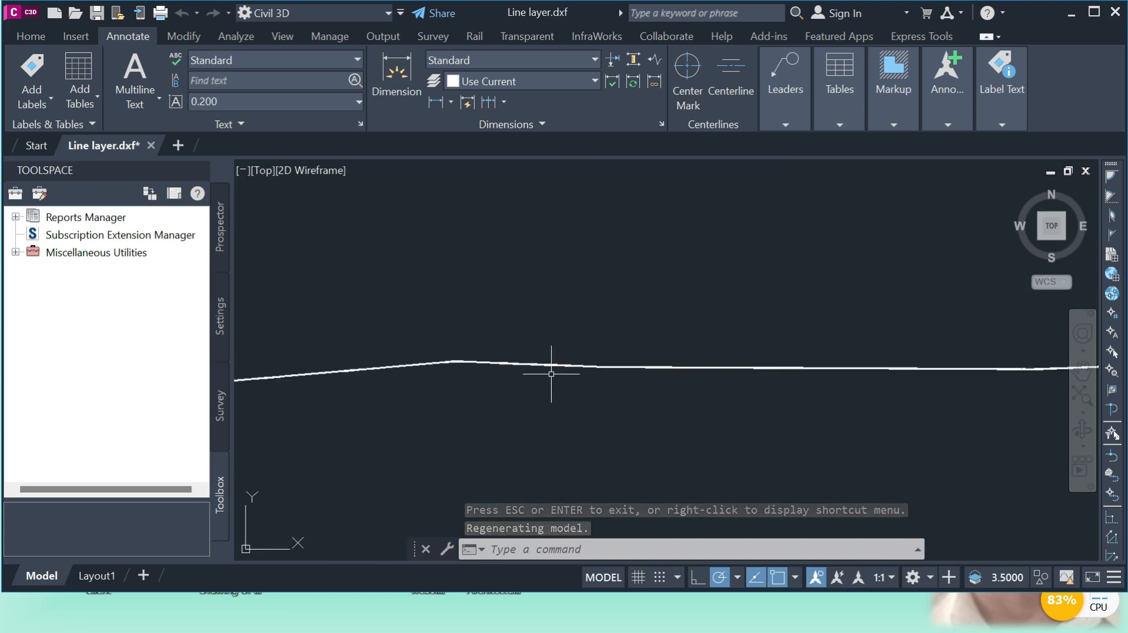
scroll(611, 358, up, 3)
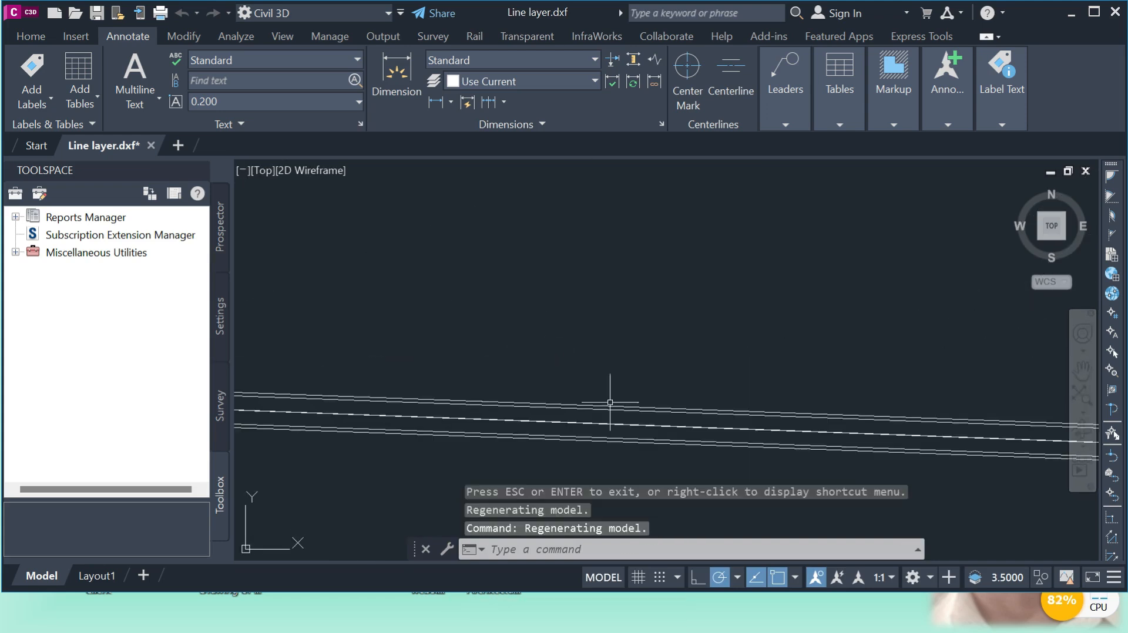
scroll(606, 351, up, 2)
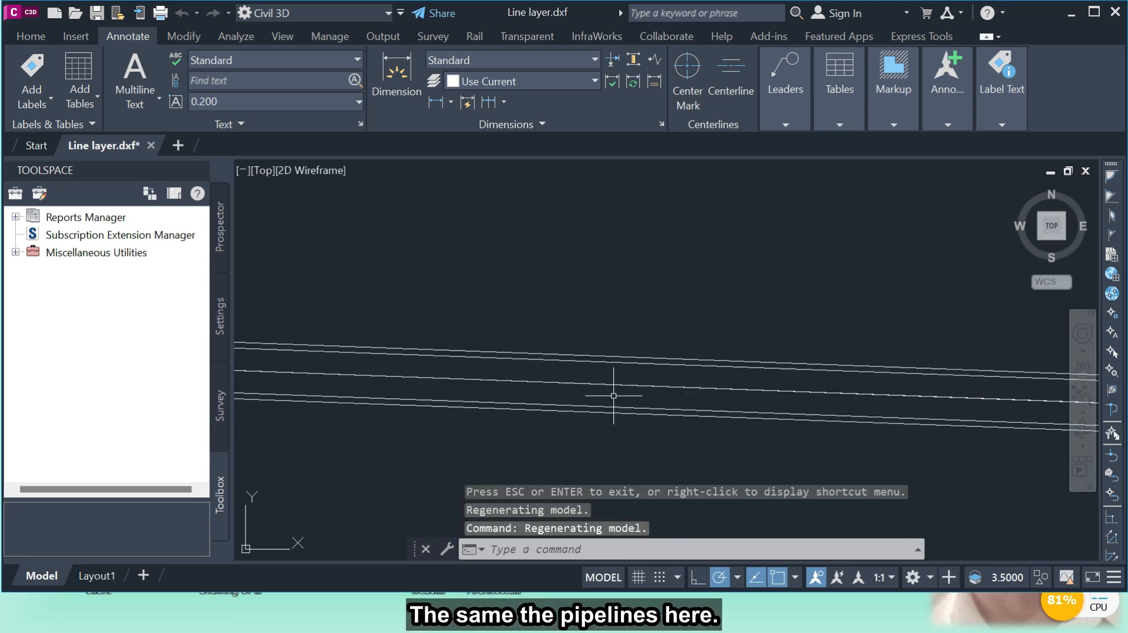
scroll(603, 379, down, 5)
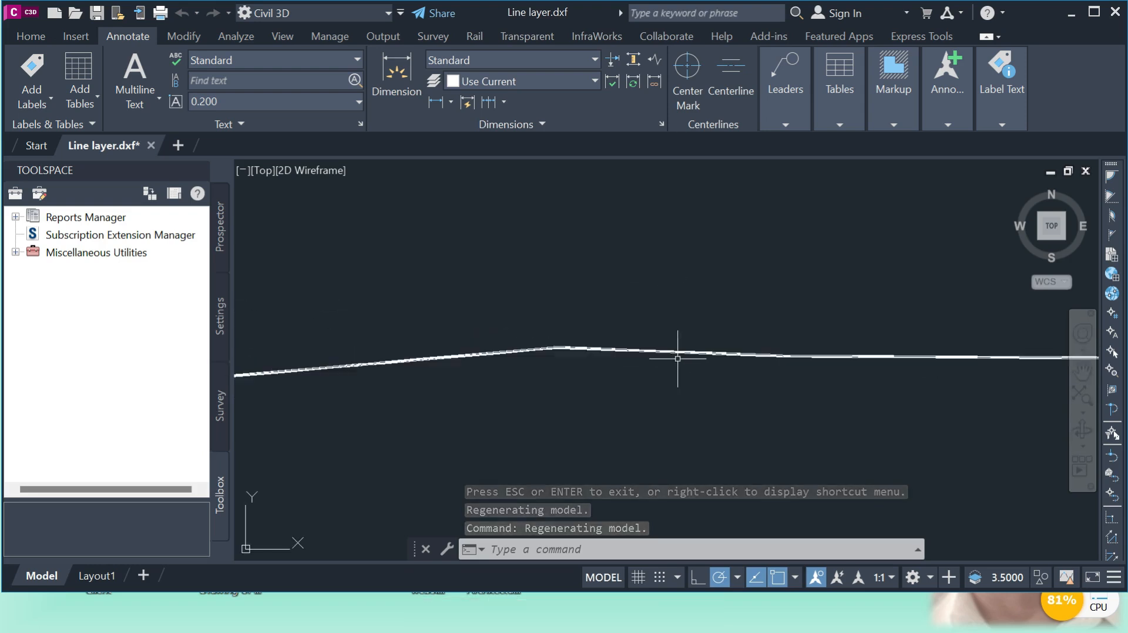
scroll(658, 337, down, 6)
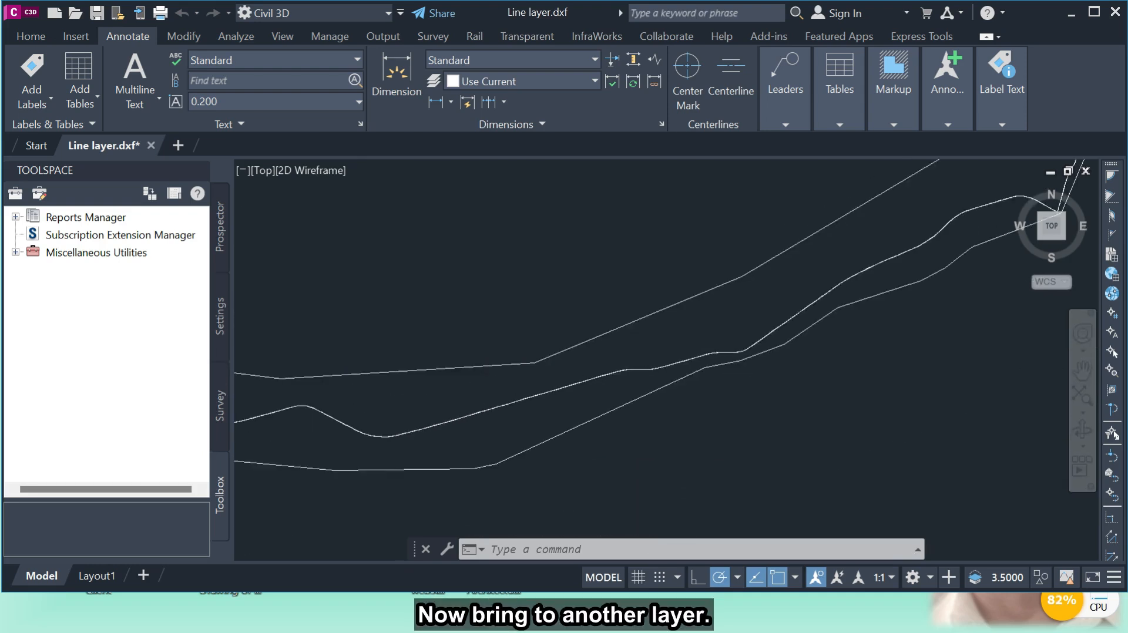
scroll(409, 361, up, 2)
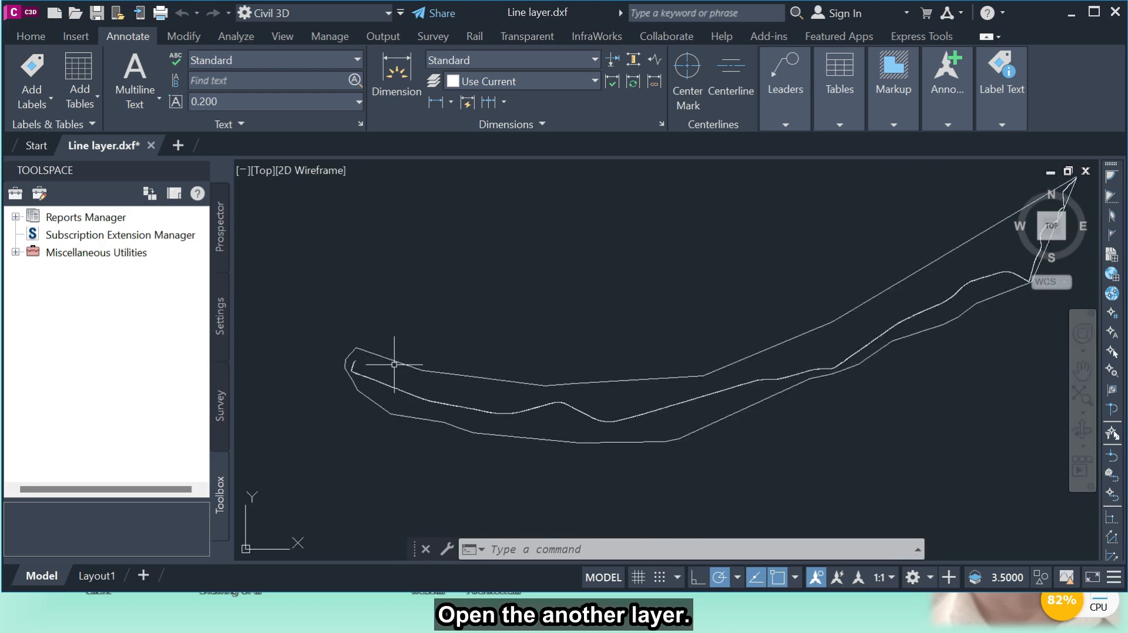
Open the point layer DXF file from Documents
click(75, 15)
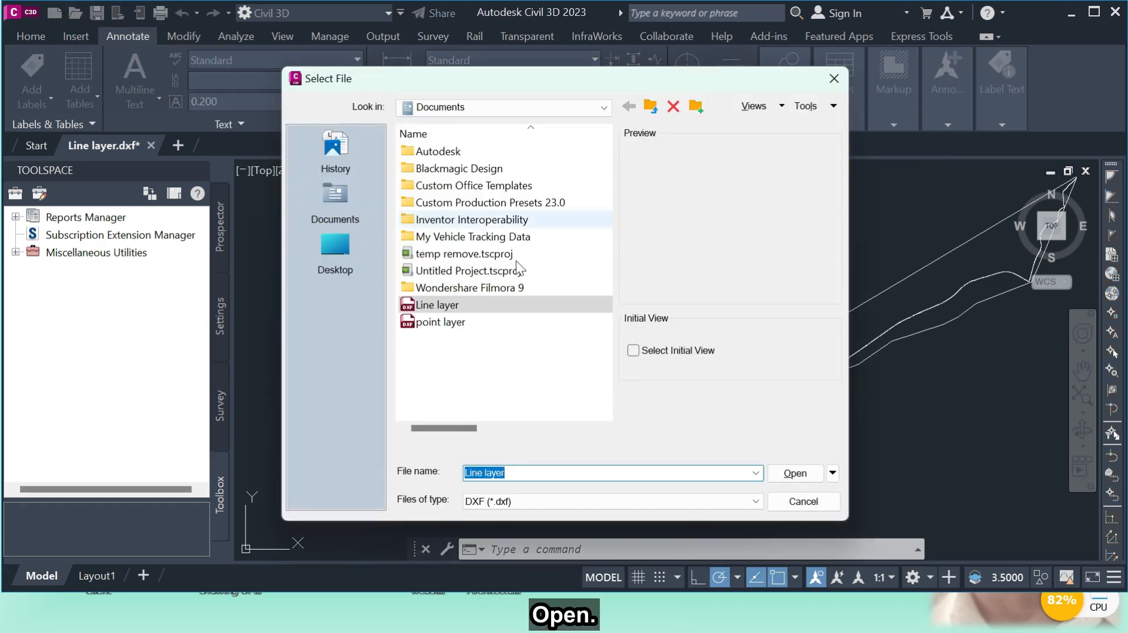
click(446, 322)
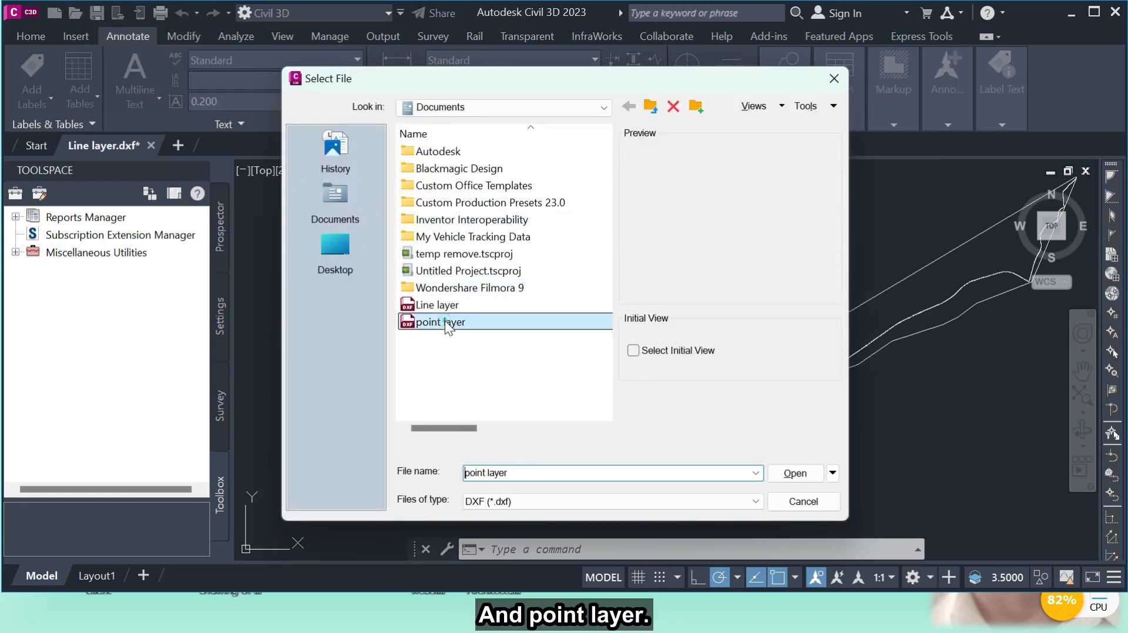
click(790, 474)
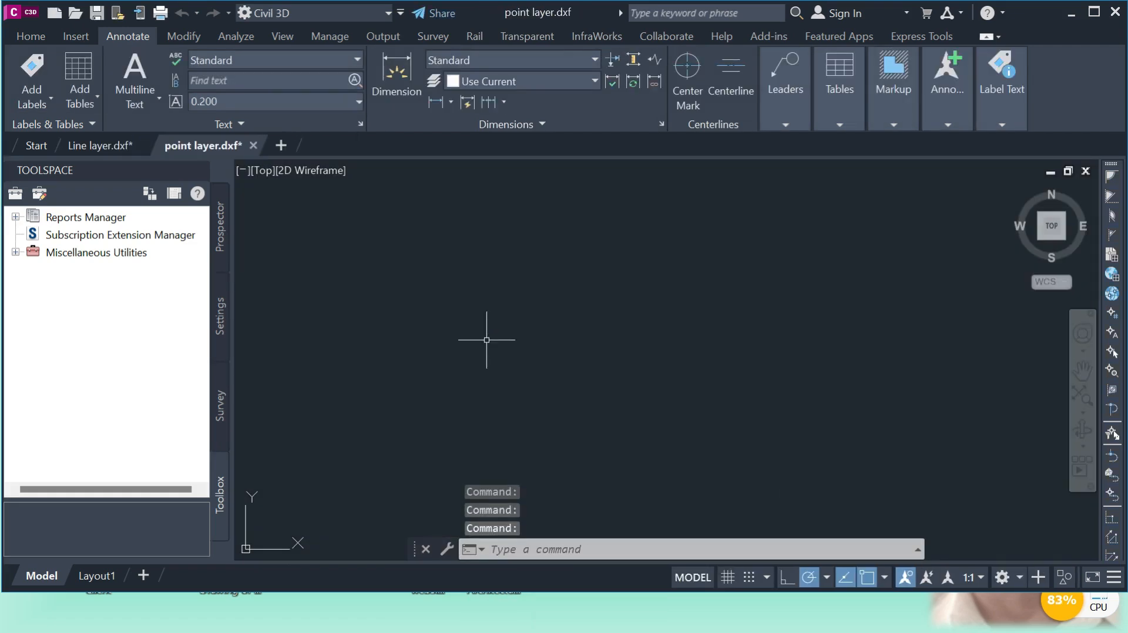
Zoom to the extents of the point layer drawing
right_click(536, 266)
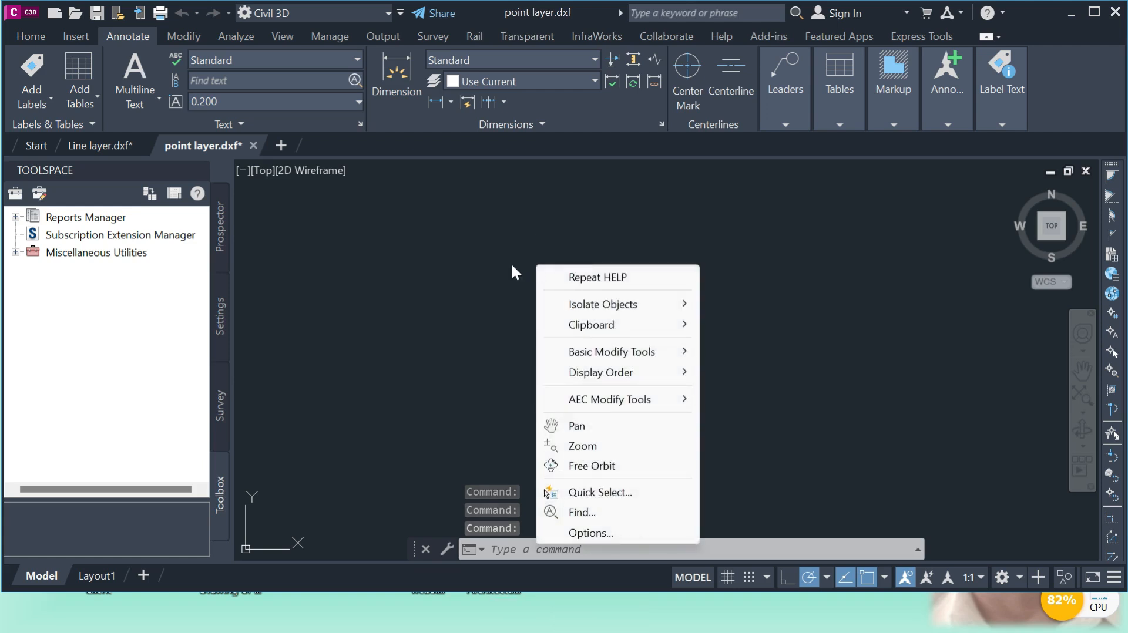
click(550, 446)
right_click(531, 302)
click(611, 451)
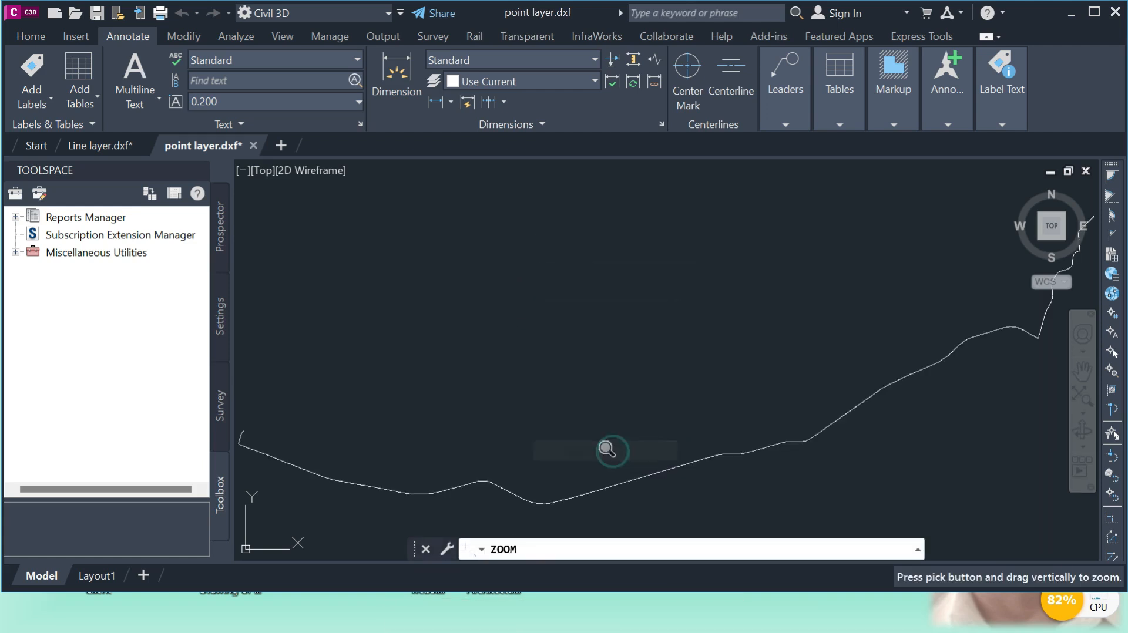
key(Escape)
Examine the individual points along the route in the point layer drawing at close range
scroll(484, 480, up, 6)
scroll(482, 487, up, 3)
scroll(574, 339, down, 5)
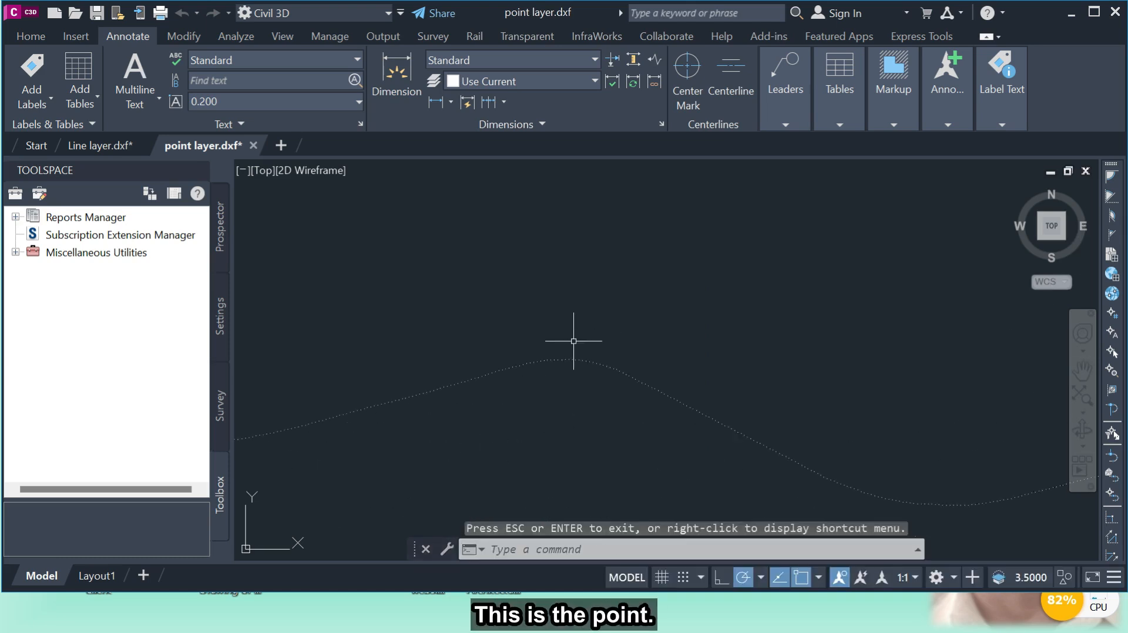
scroll(723, 382, up, 5)
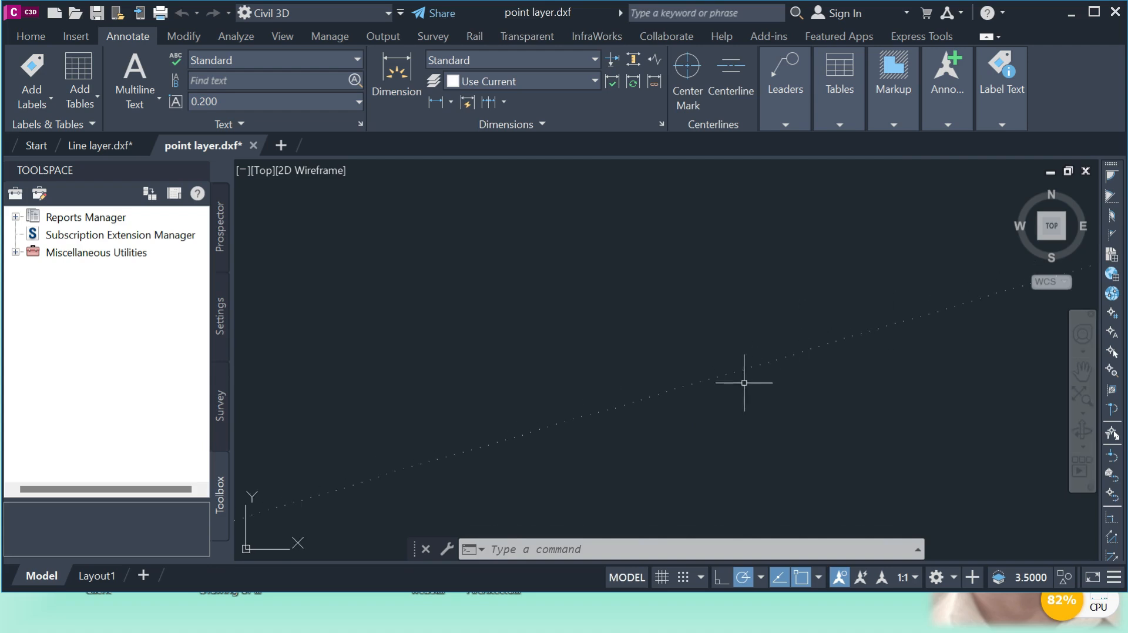
scroll(744, 386, down, 5)
scroll(380, 403, up, 5)
scroll(359, 280, up, 2)
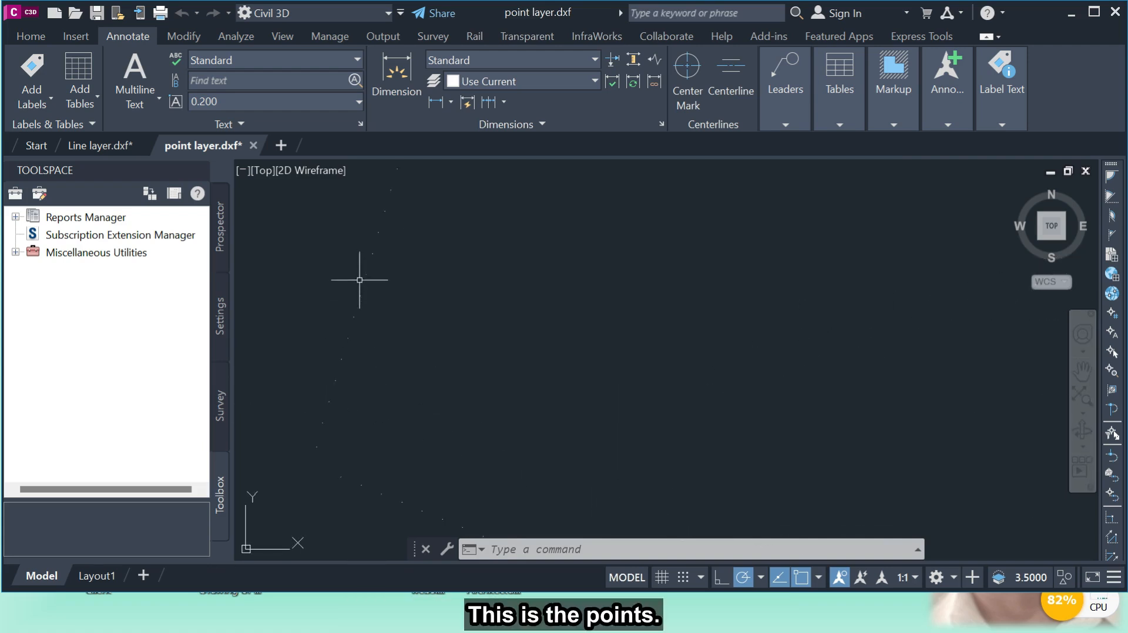
scroll(373, 312, down, 5)
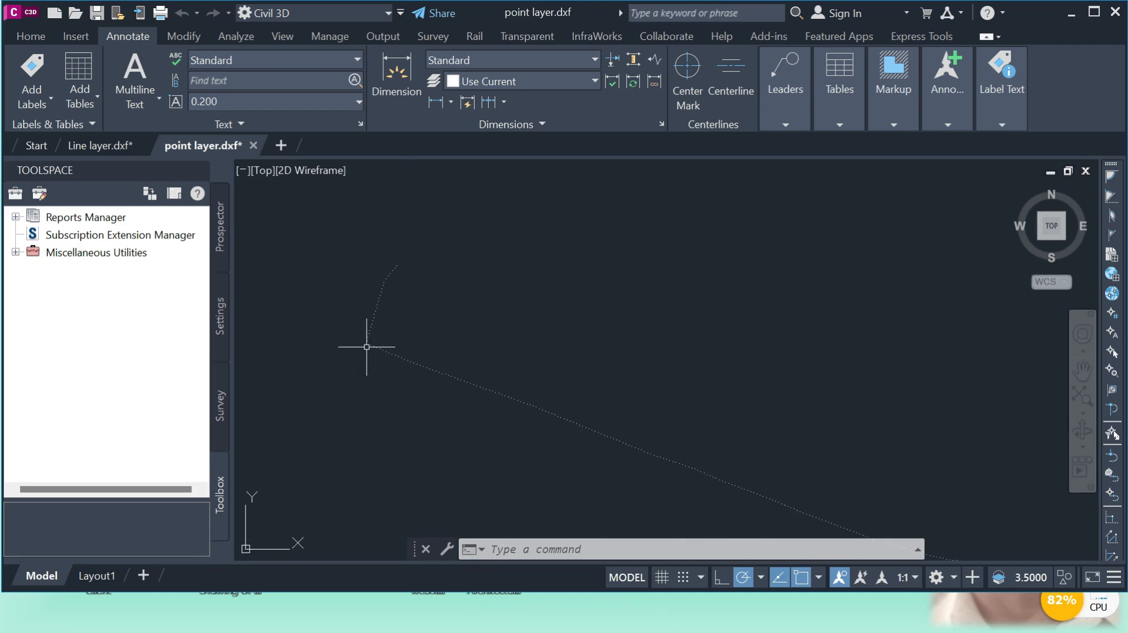
scroll(866, 322, up, 6)
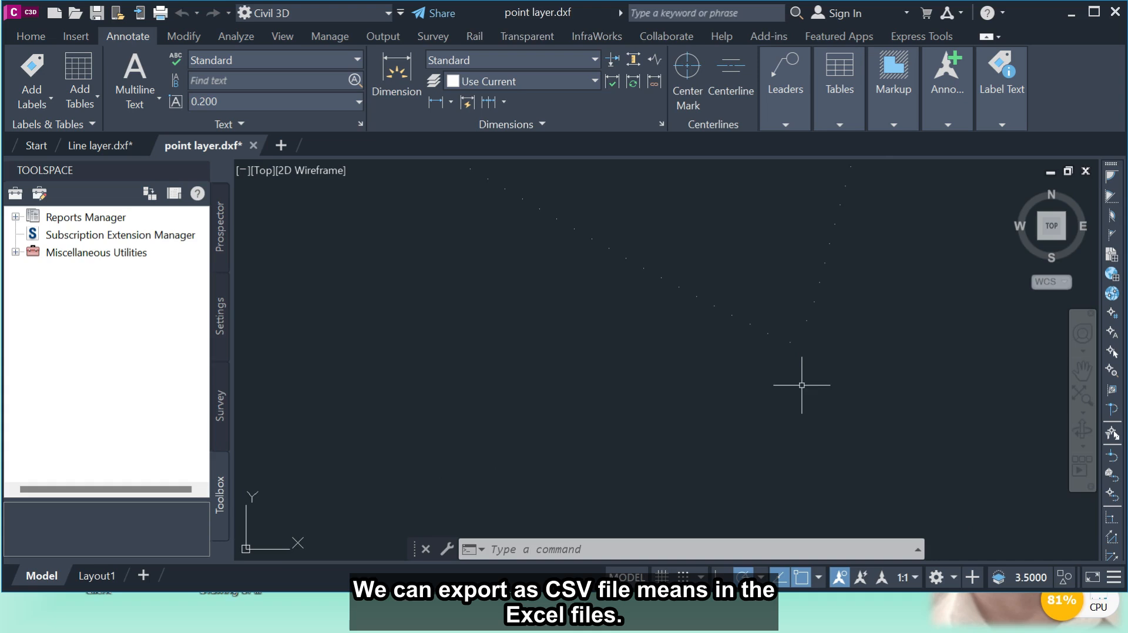
Select all points in the point layer drawing and copy them to the clipboard
scroll(777, 388, down, 5)
click(579, 363)
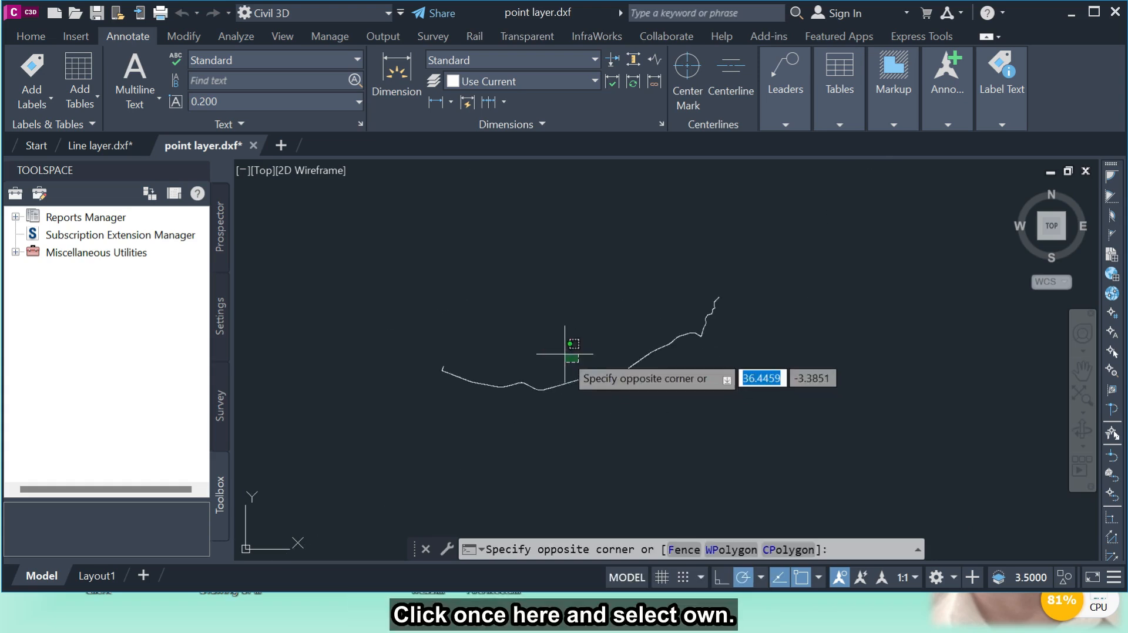
key(ctrl+a)
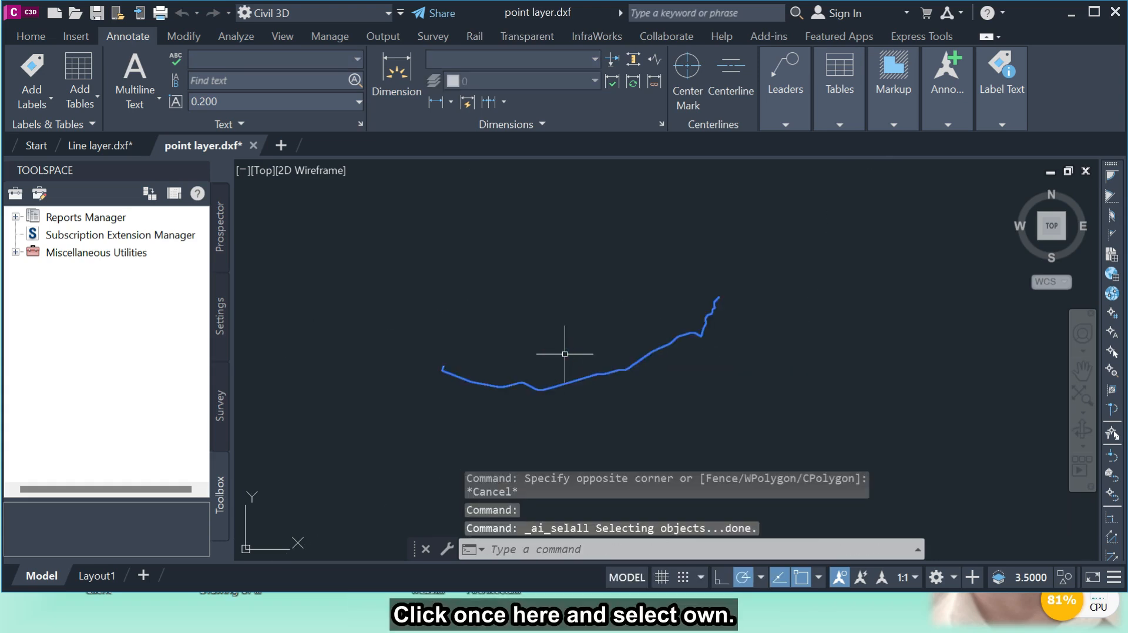
right_click(549, 253)
mouse_move(613, 329)
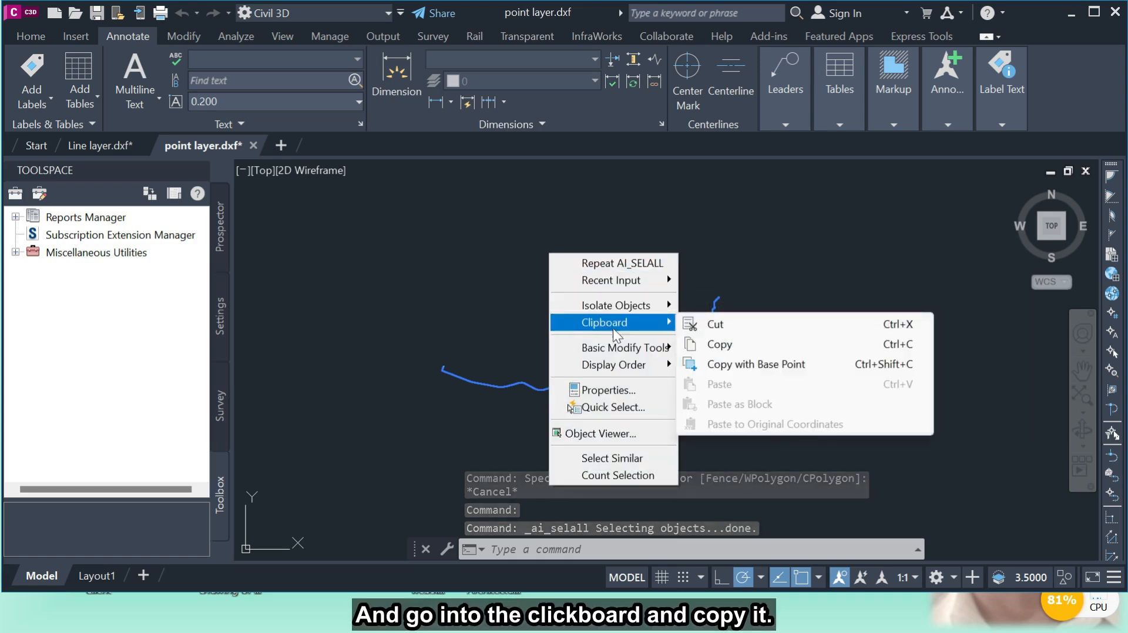
click(731, 347)
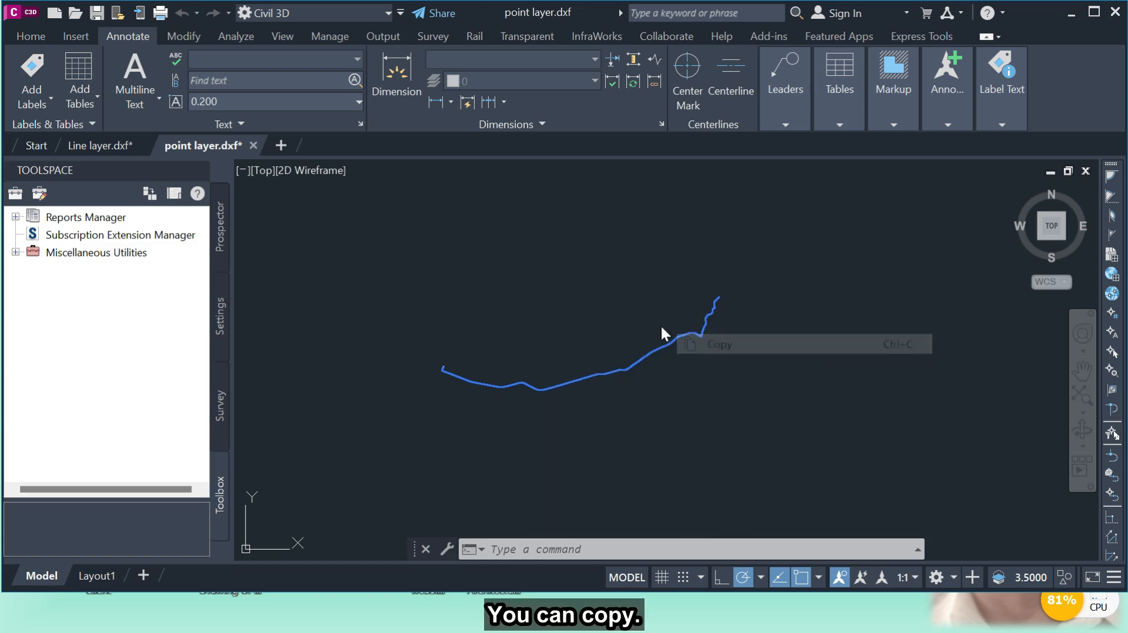
Paste the copied points into the Line layer drawing at their original coordinates
click(104, 146)
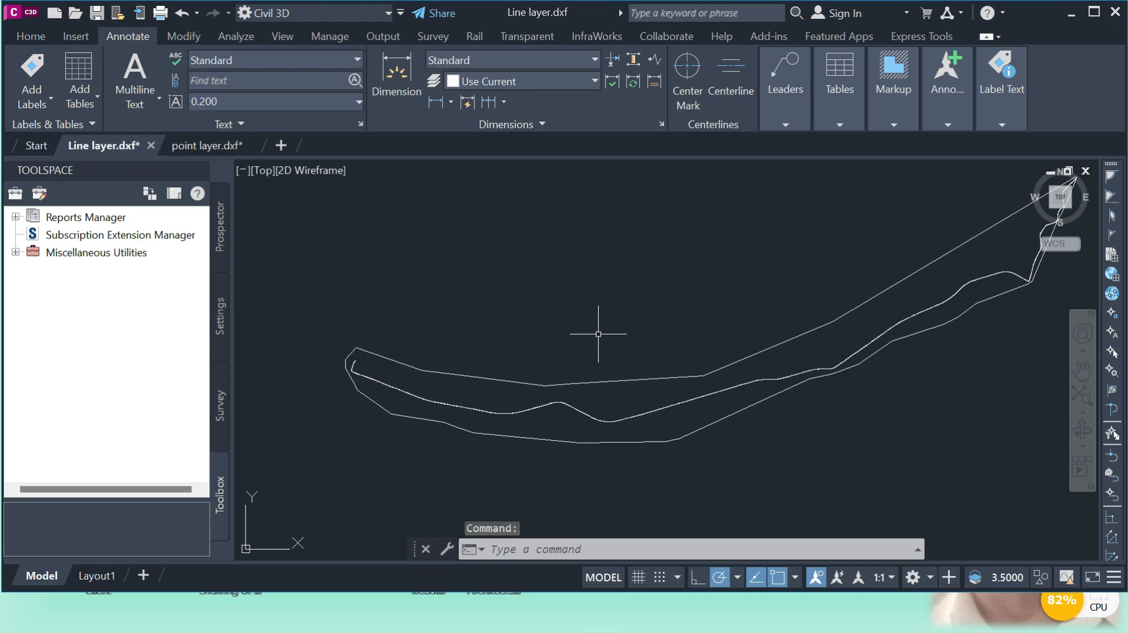
right_click(481, 262)
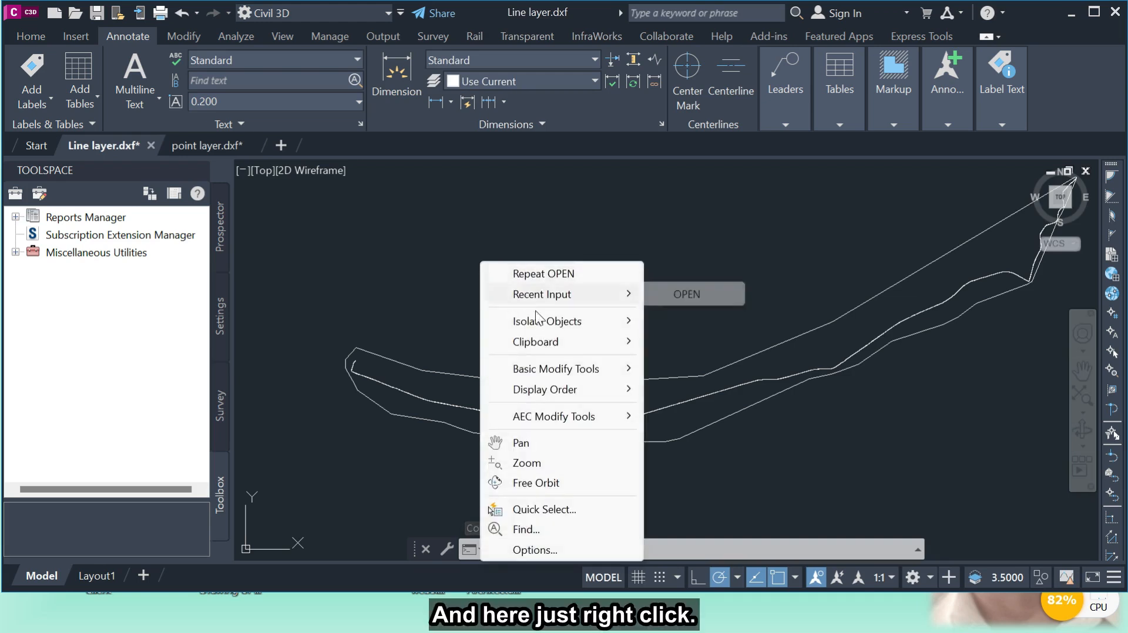
mouse_move(551, 344)
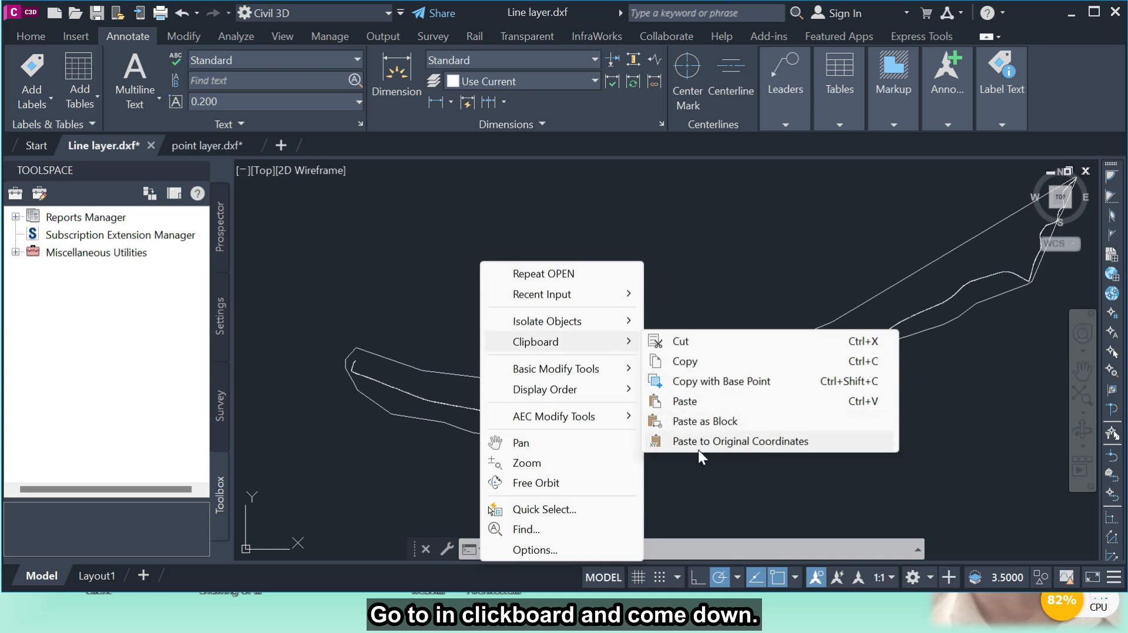
click(731, 443)
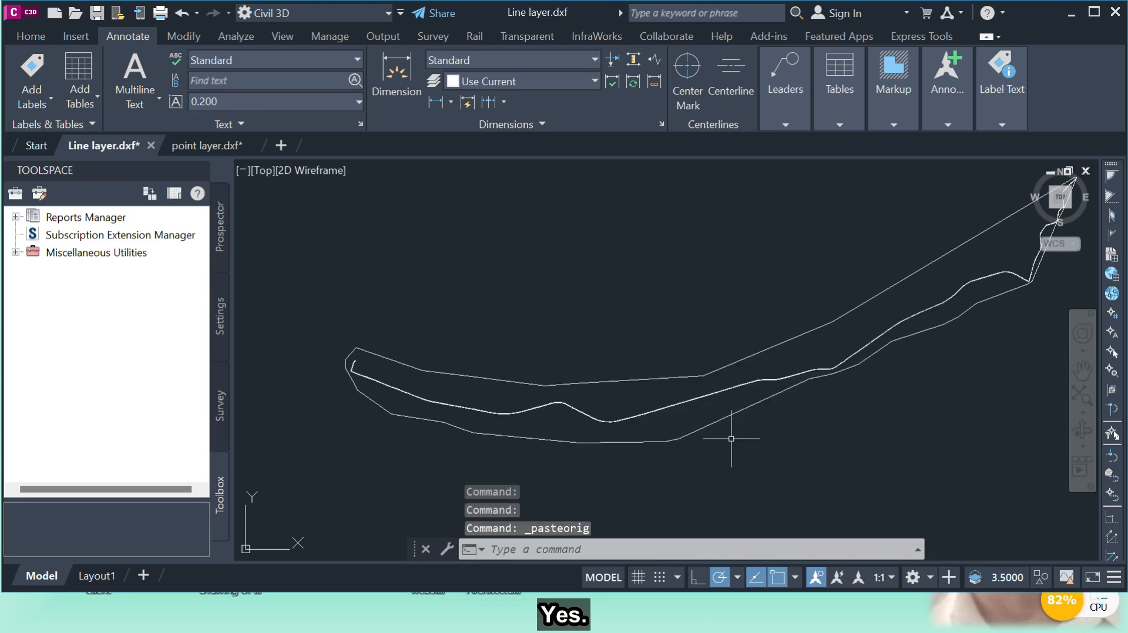
Inspect the pasted points along the pipeline at close range in the Line layer drawing
scroll(467, 413, up, 6)
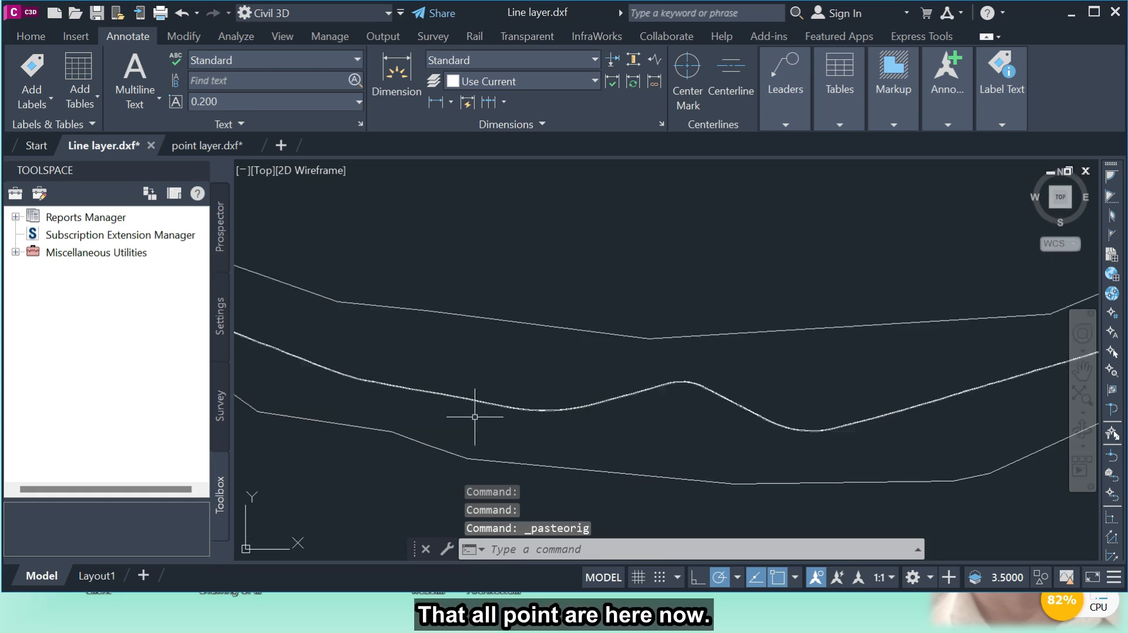
scroll(597, 400, up, 3)
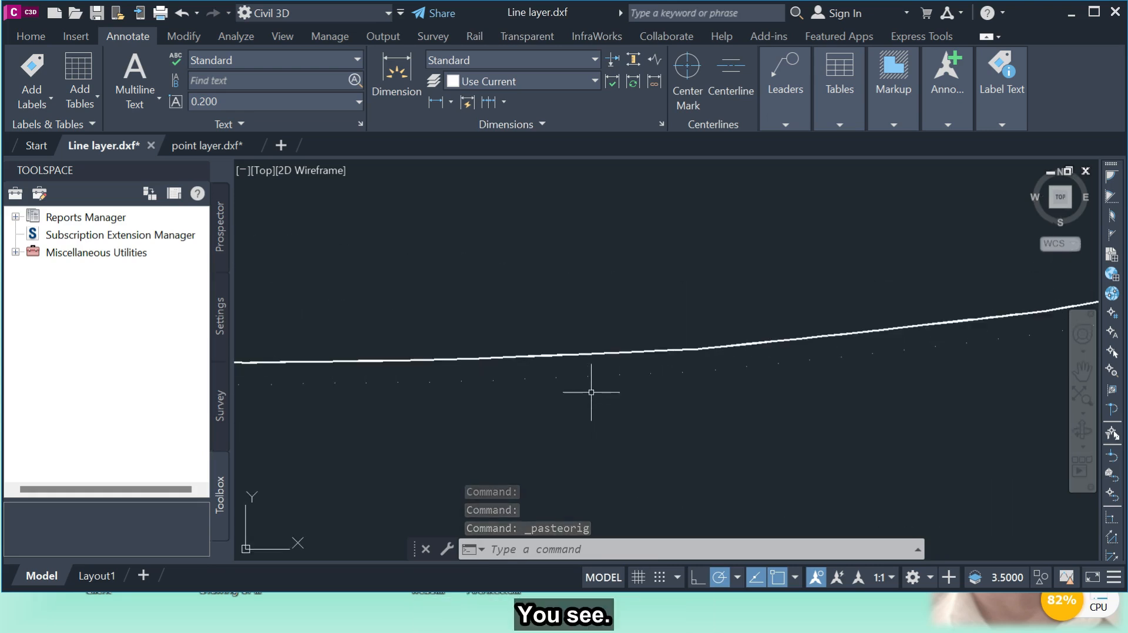
scroll(760, 352, up, 3)
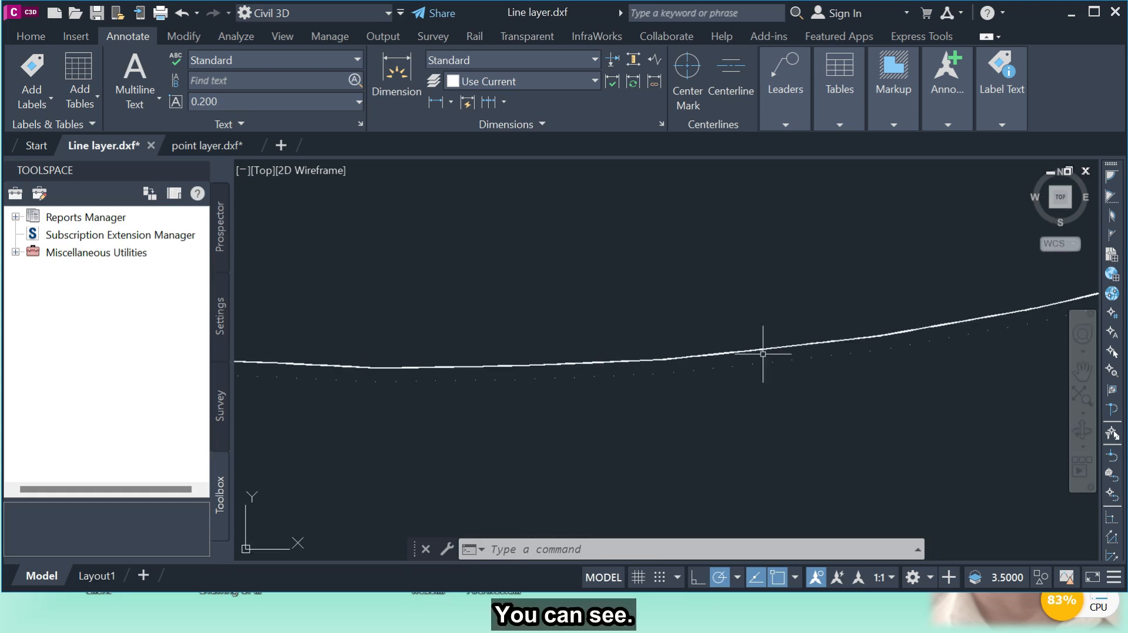
scroll(944, 333, down, 5)
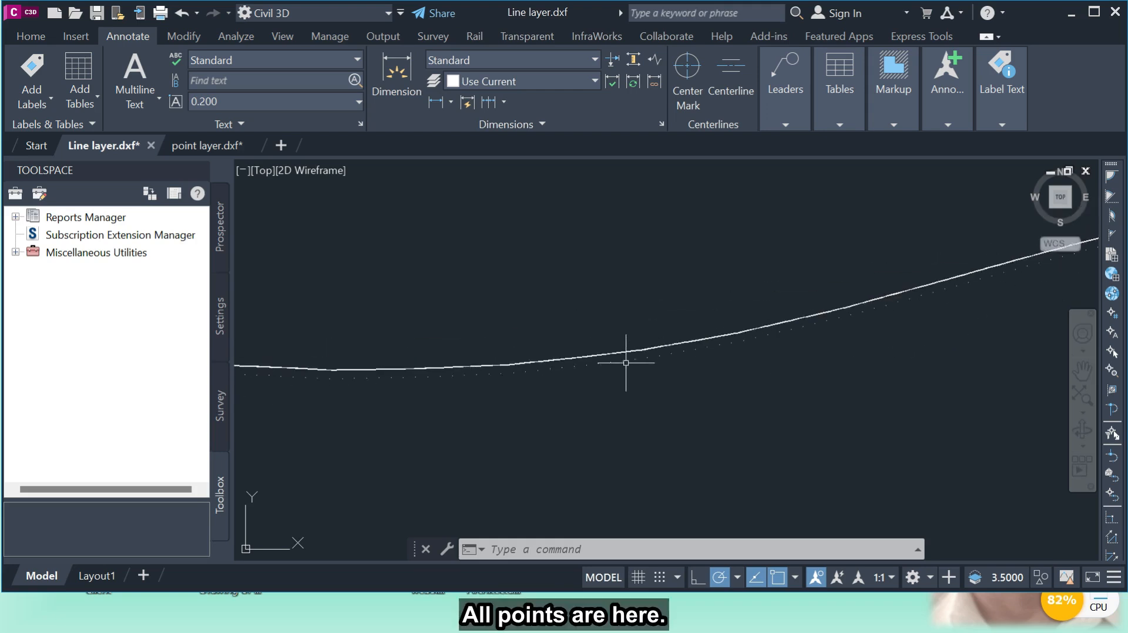
scroll(963, 282, down, 3)
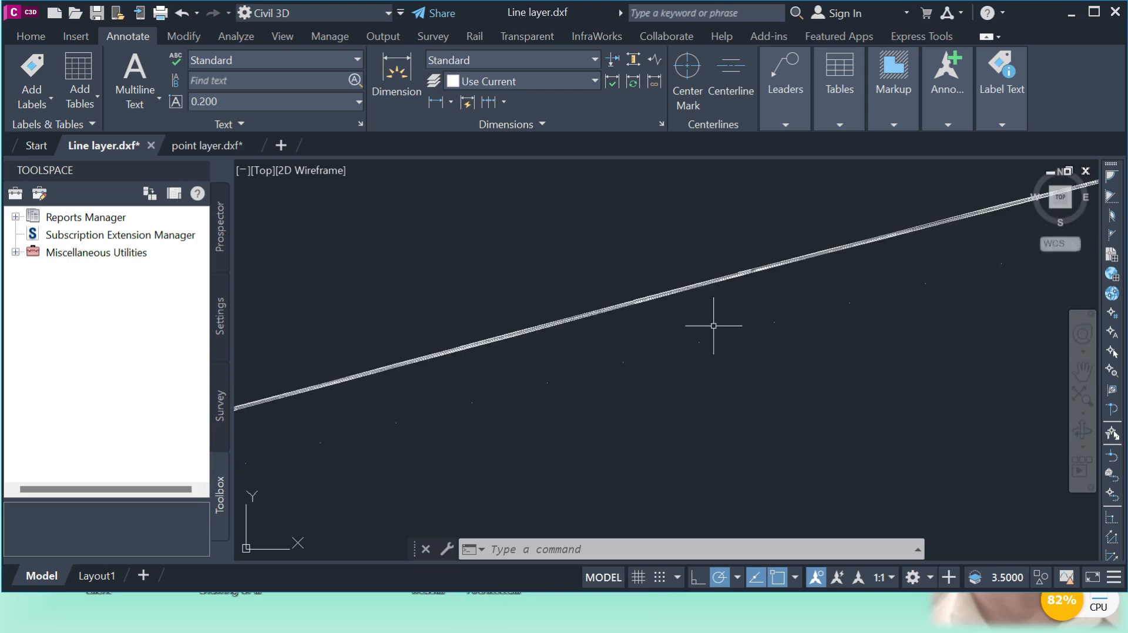
scroll(650, 423, up, 5)
scroll(650, 423, down, 2)
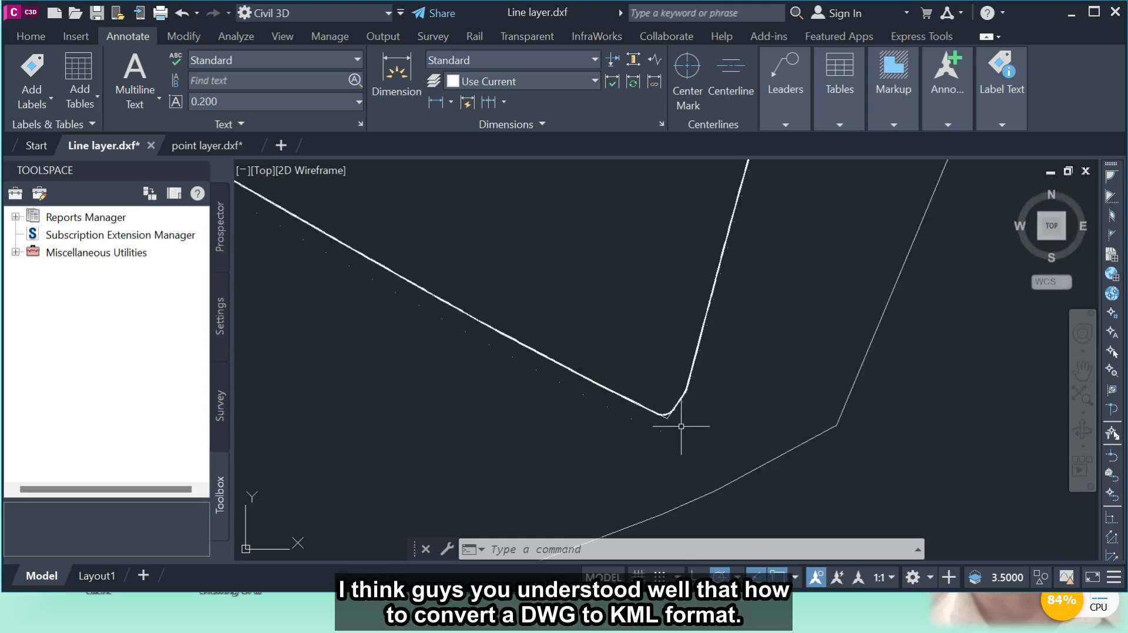